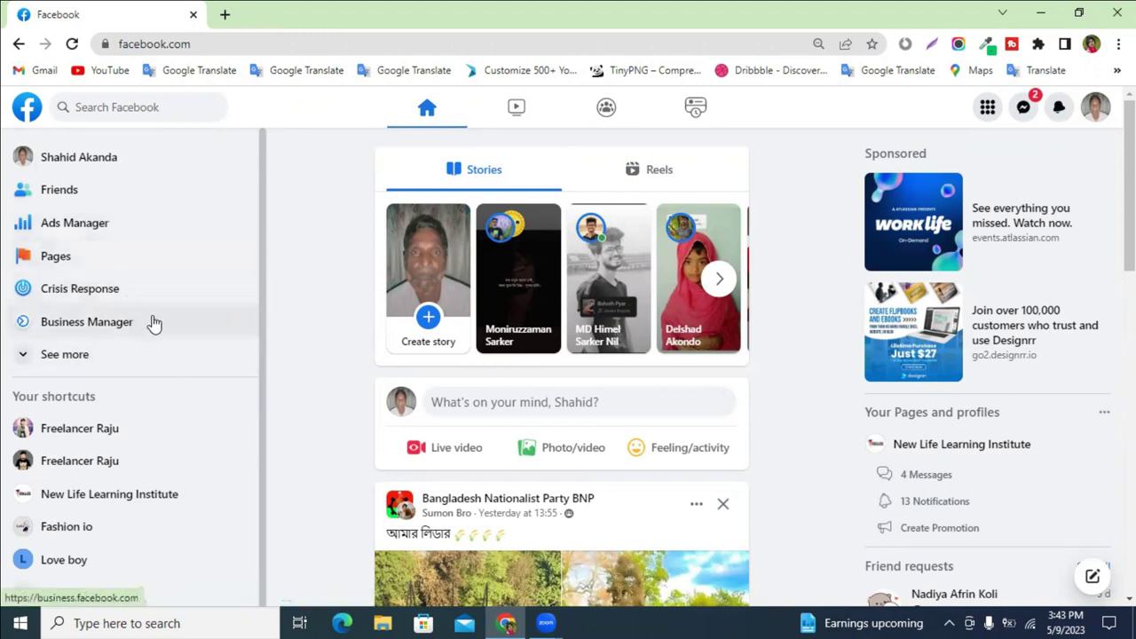
# Open the personal account's Ads Manager from Facebook, and load Business Manager at business.facebook.com in a new browser tab.
pyautogui.click(121, 238)
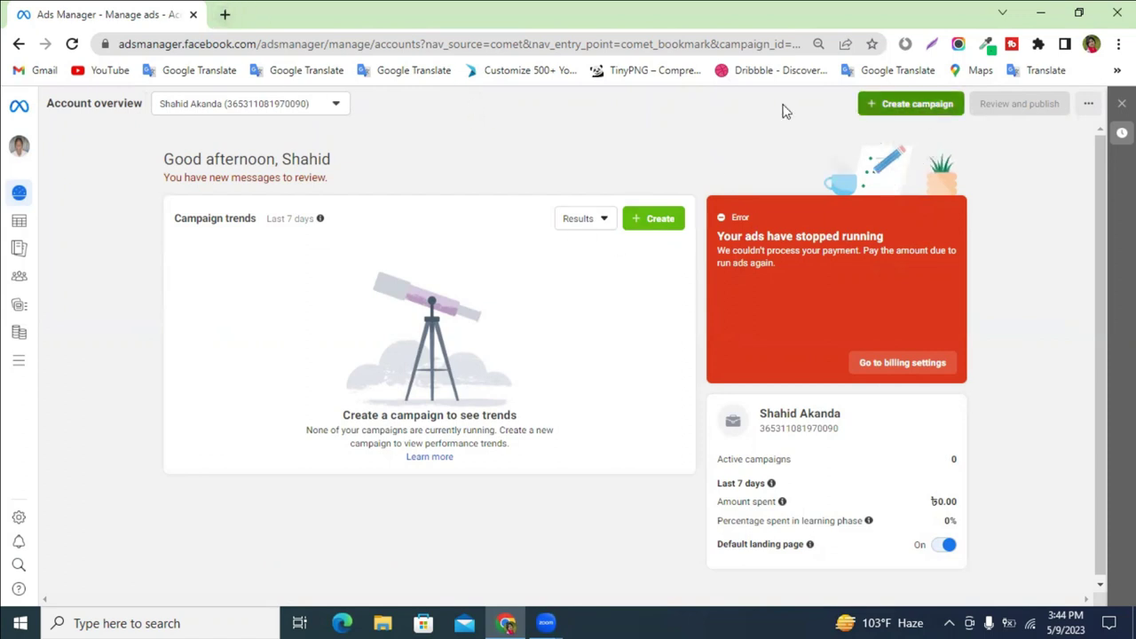
pyautogui.click(225, 14)
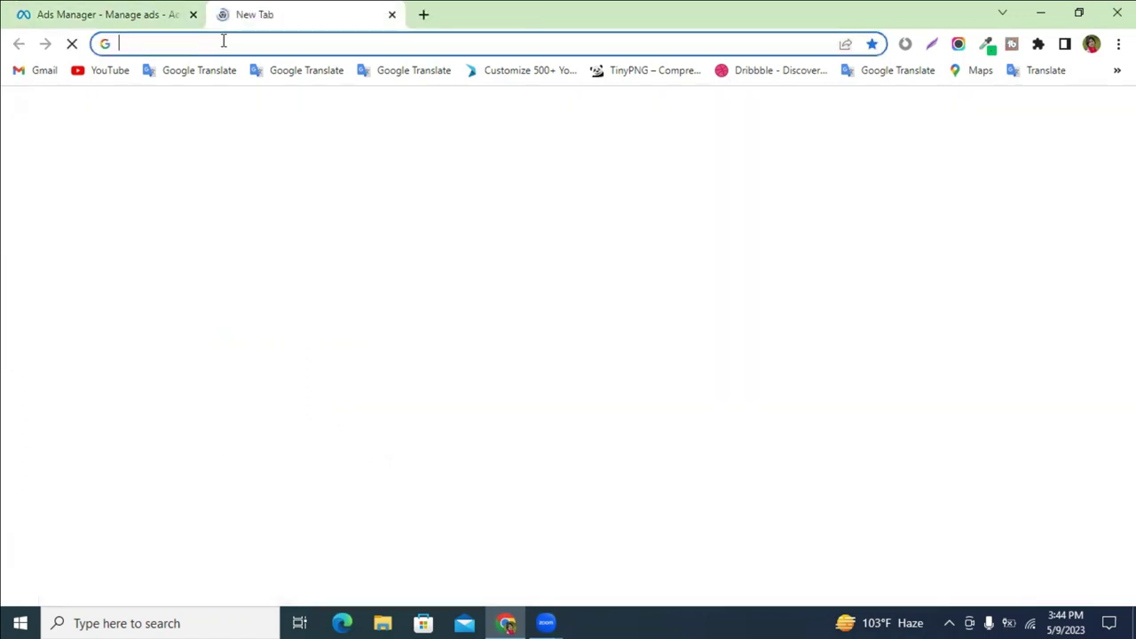
pyautogui.click(222, 42)
pyautogui.write('bu')
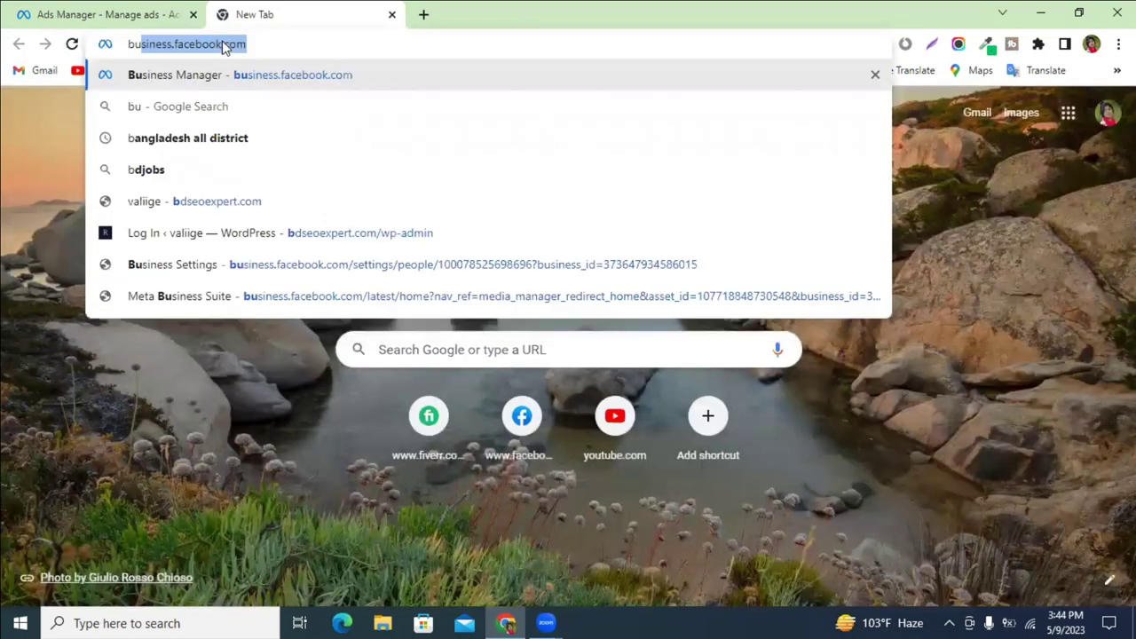
pyautogui.click(315, 77)
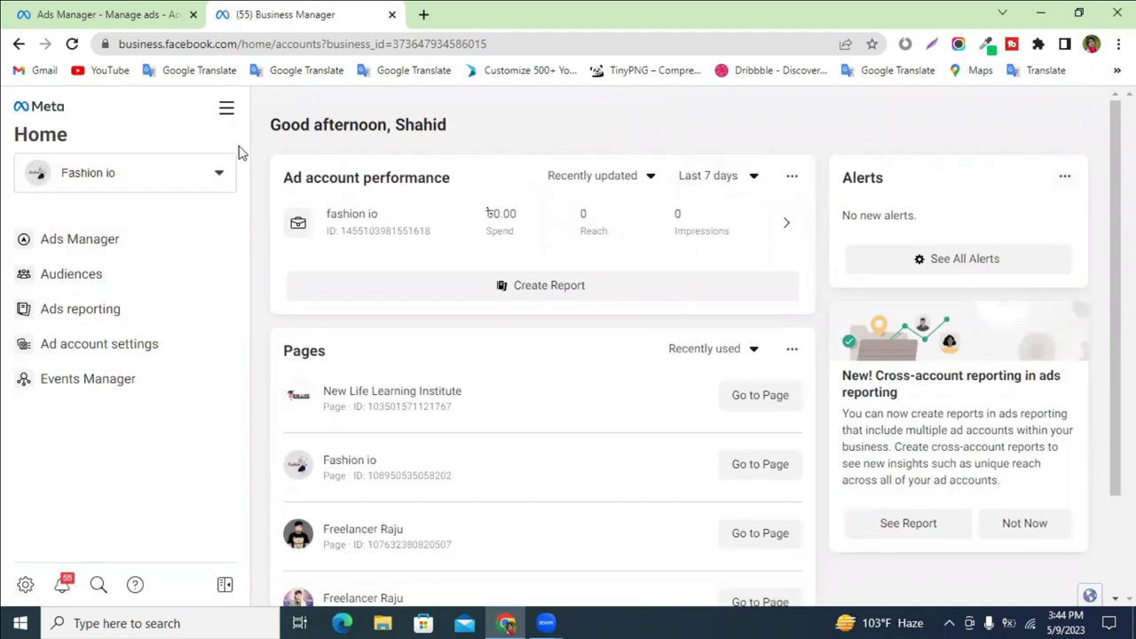
# Open Ads Manager from Business Manager's tools and compare it with the personal account overview in the other browser tab.
pyautogui.click(227, 111)
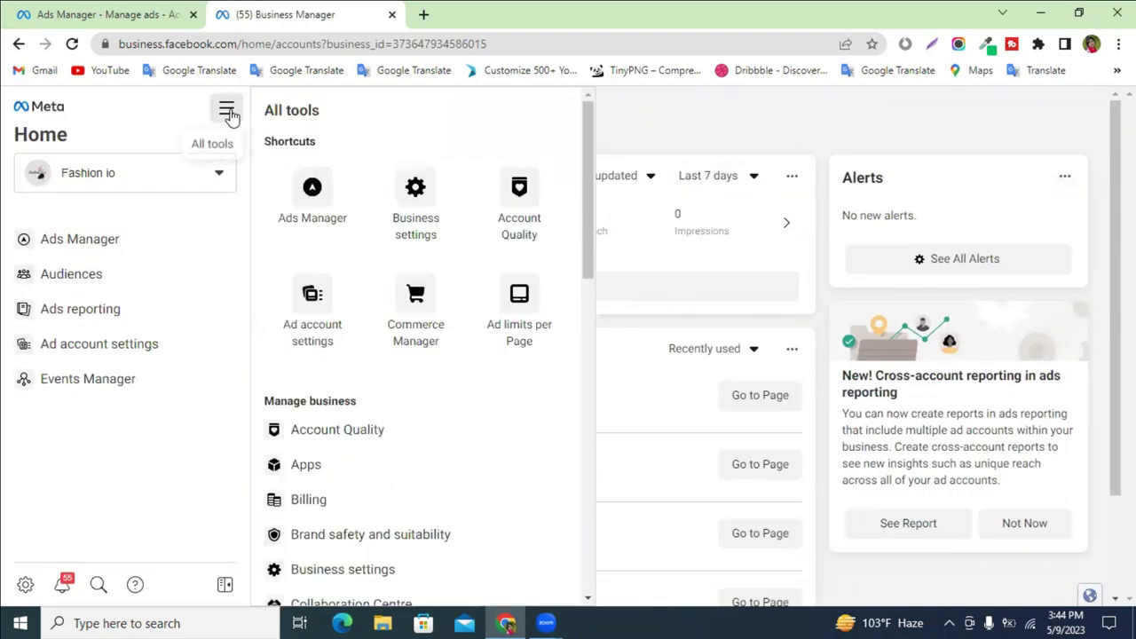
pyautogui.click(320, 200)
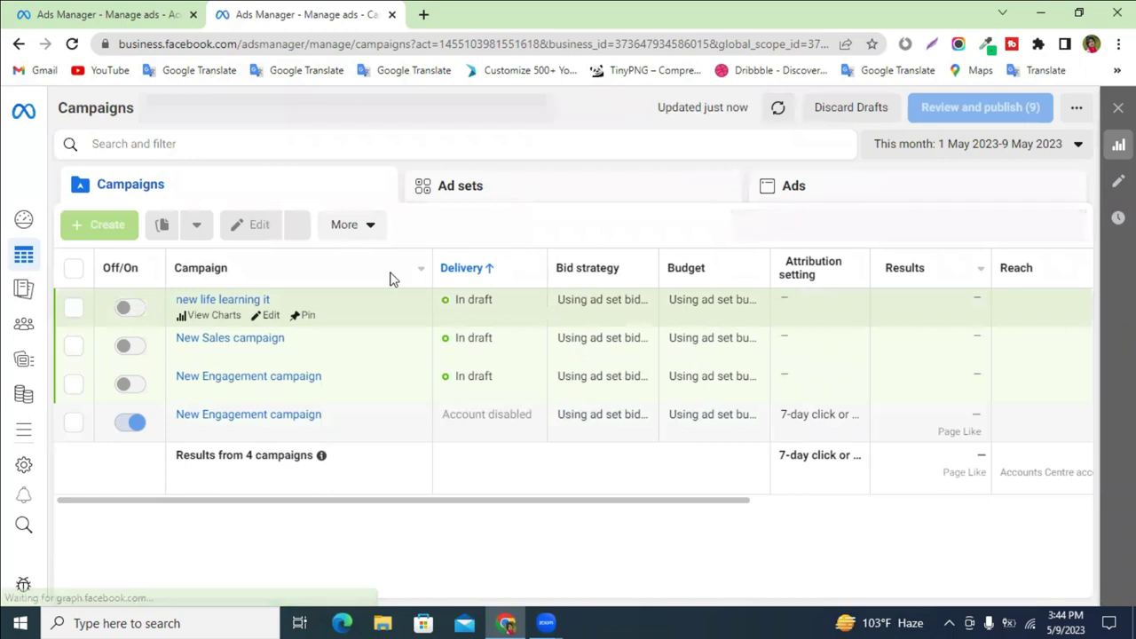
pyautogui.hotkey('ctrl', 'shift', 'Tab')
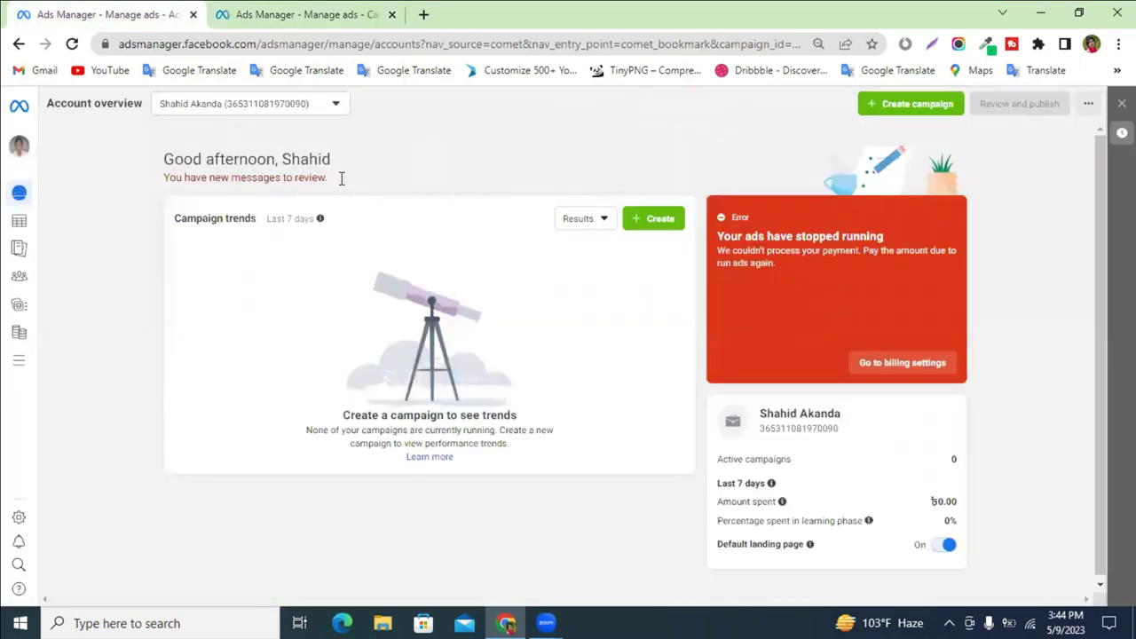
pyautogui.click(255, 10)
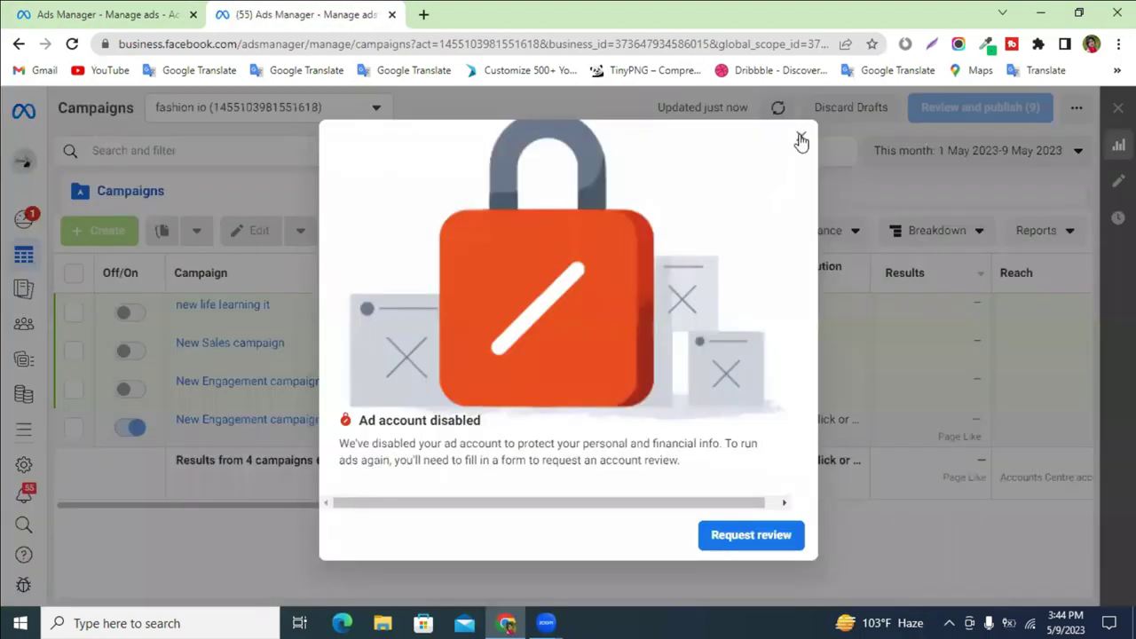
# Close the disabled-account notice and dismiss both warning banners above the fashion io campaigns, checking the personal account overview in between.
pyautogui.click(801, 139)
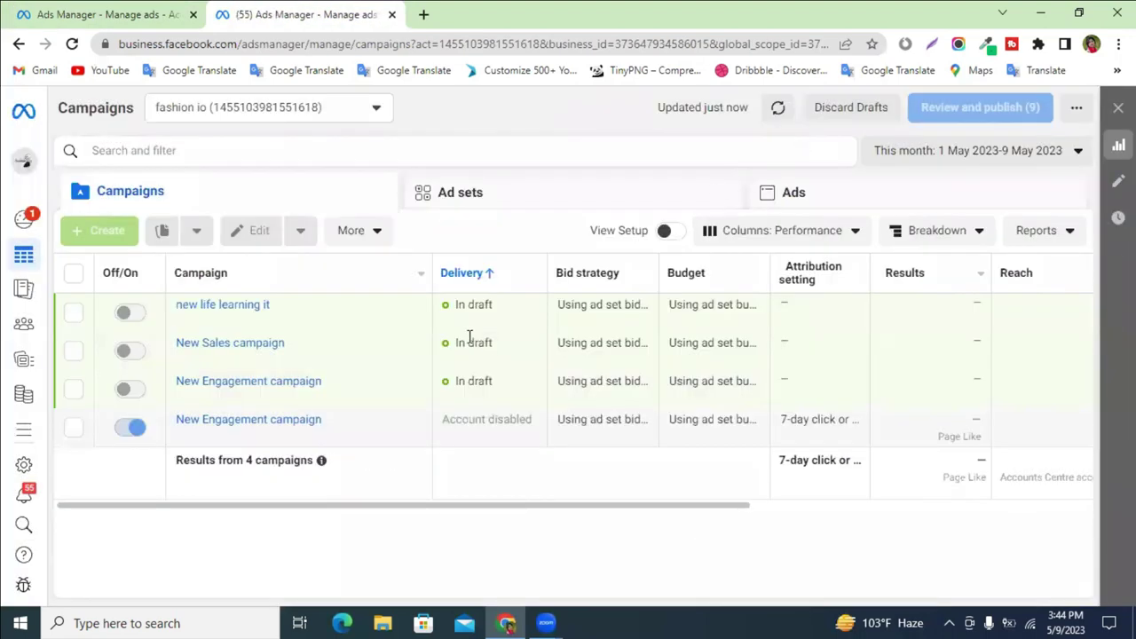
pyautogui.click(175, 10)
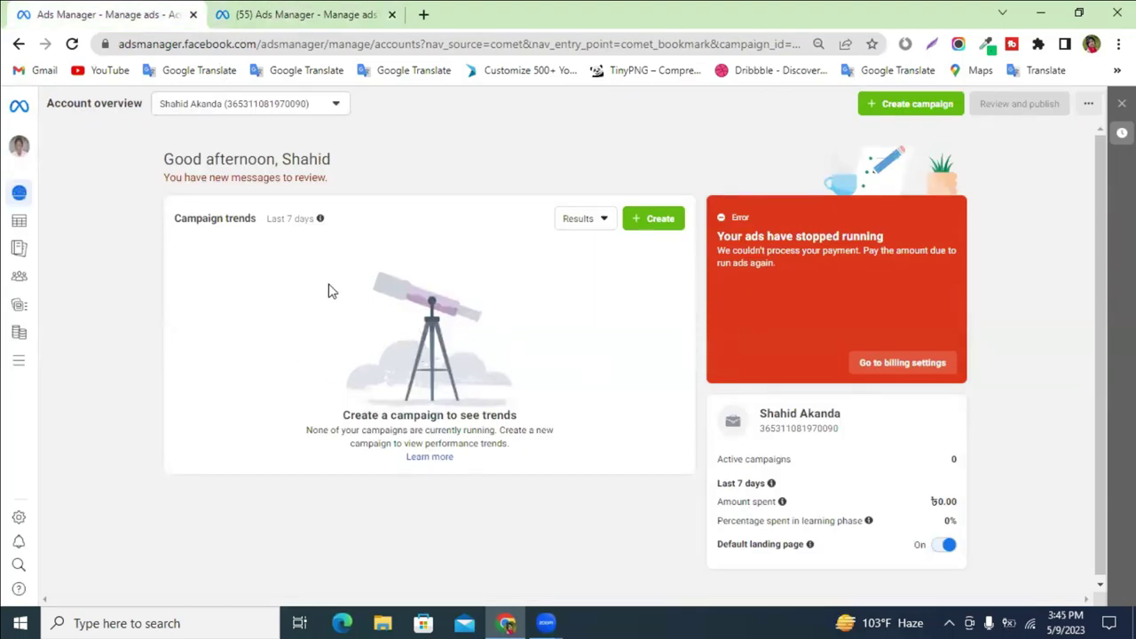
pyautogui.click(289, 14)
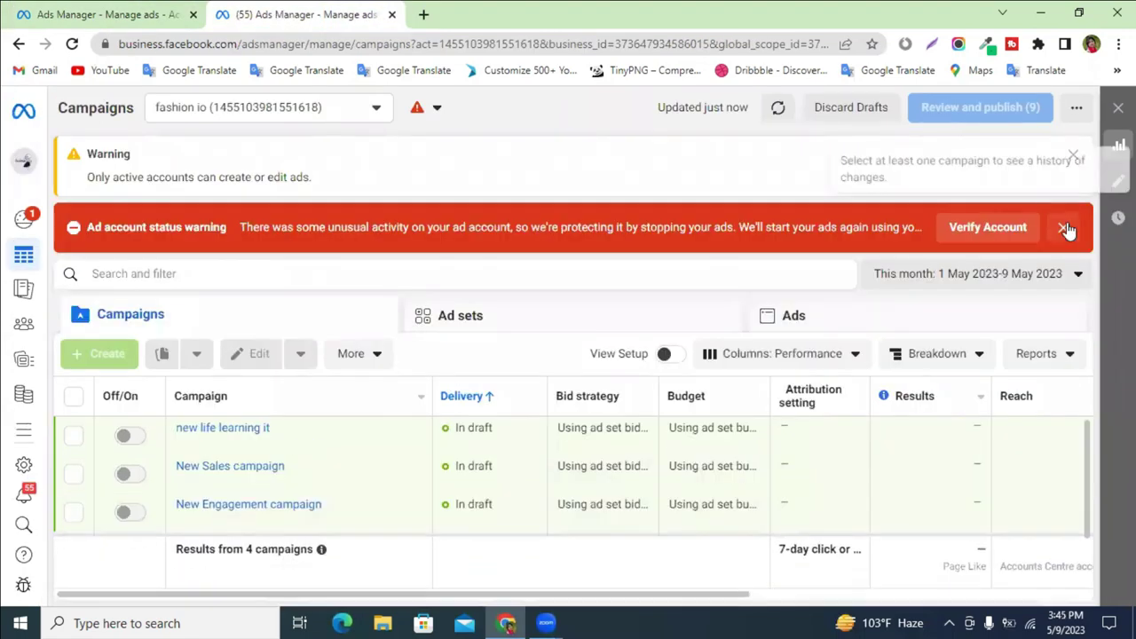
pyautogui.click(1062, 227)
pyautogui.click(1074, 155)
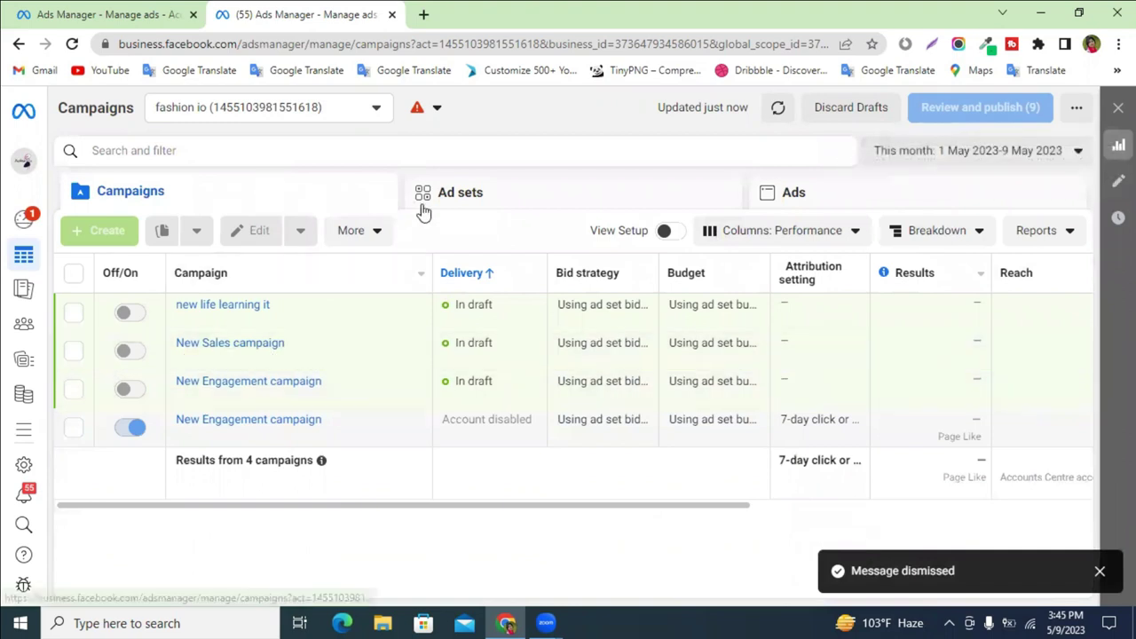
# Expand the full list of ad accounts and switch from fashion io to নিল কুটি আমার পথ.
pyautogui.click(322, 113)
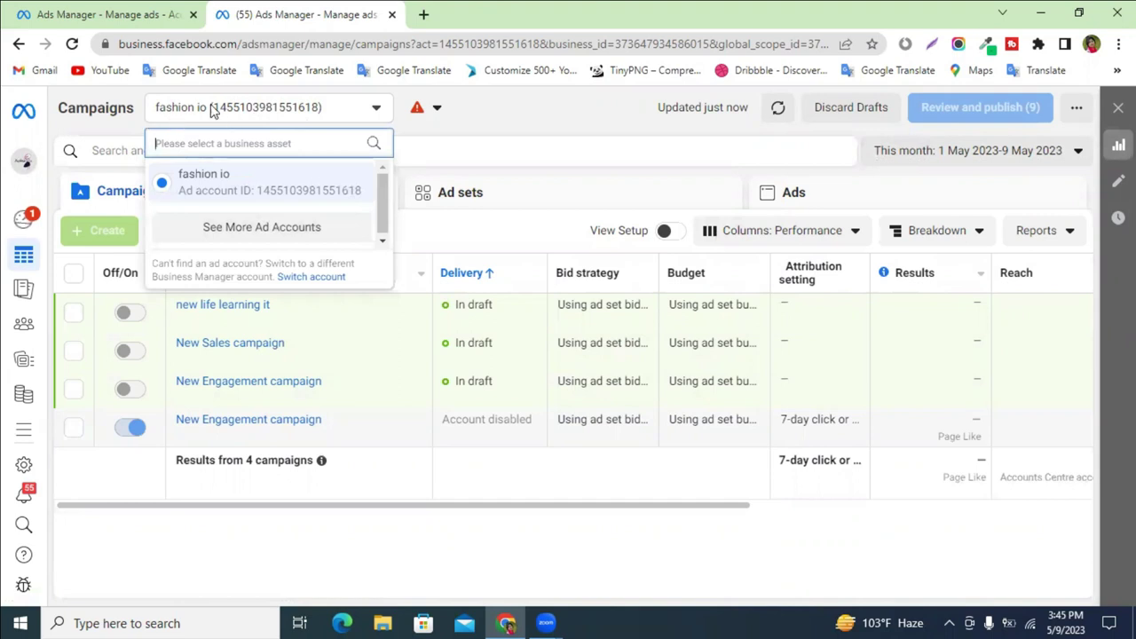
pyautogui.click(253, 229)
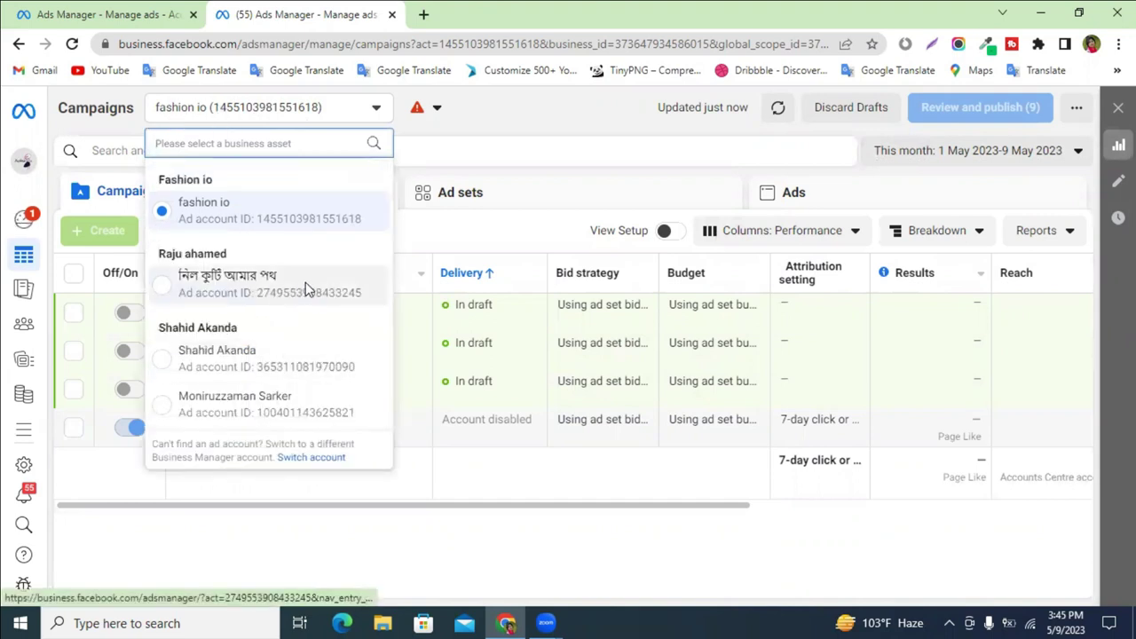
pyautogui.click(306, 288)
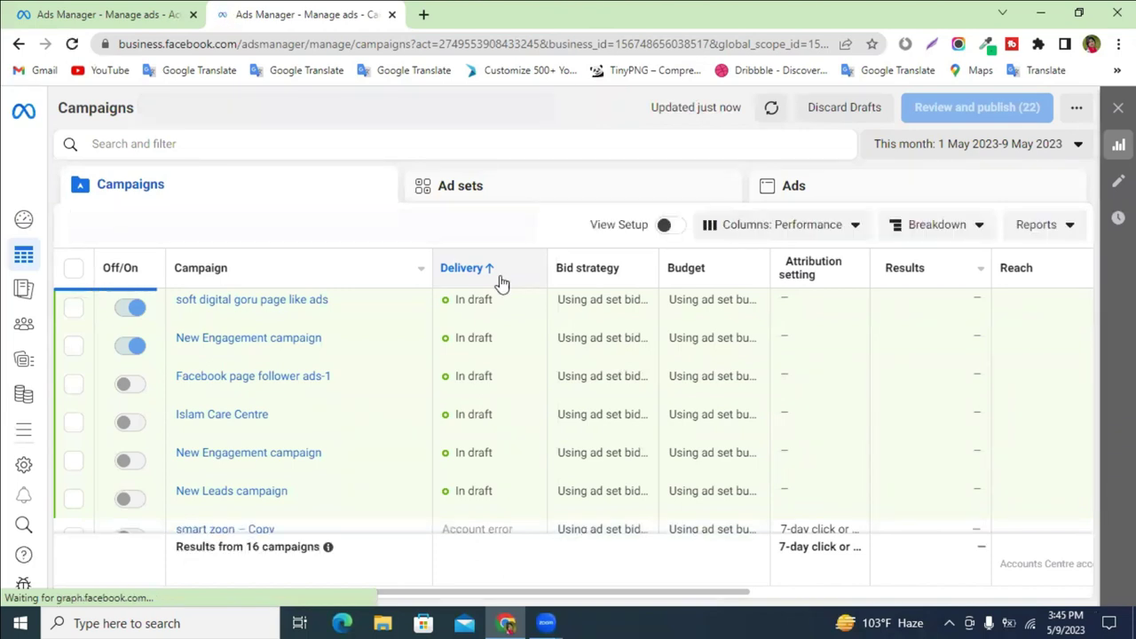
# Start a new campaign in the personal Ads Manager and review the available campaign objectives.
pyautogui.click(89, 10)
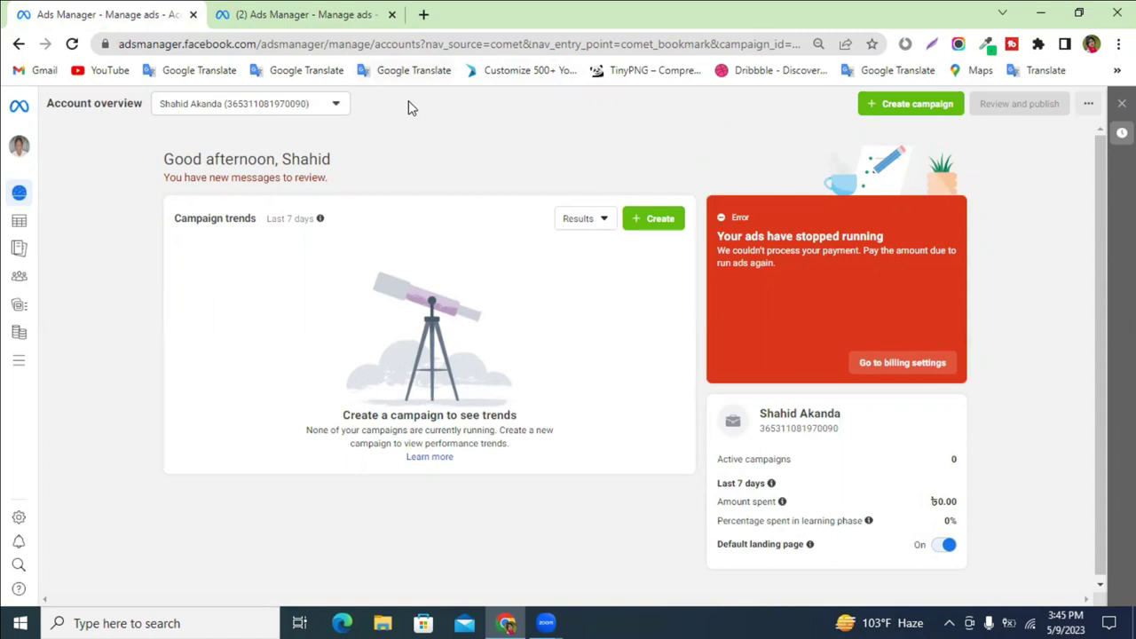
pyautogui.click(898, 107)
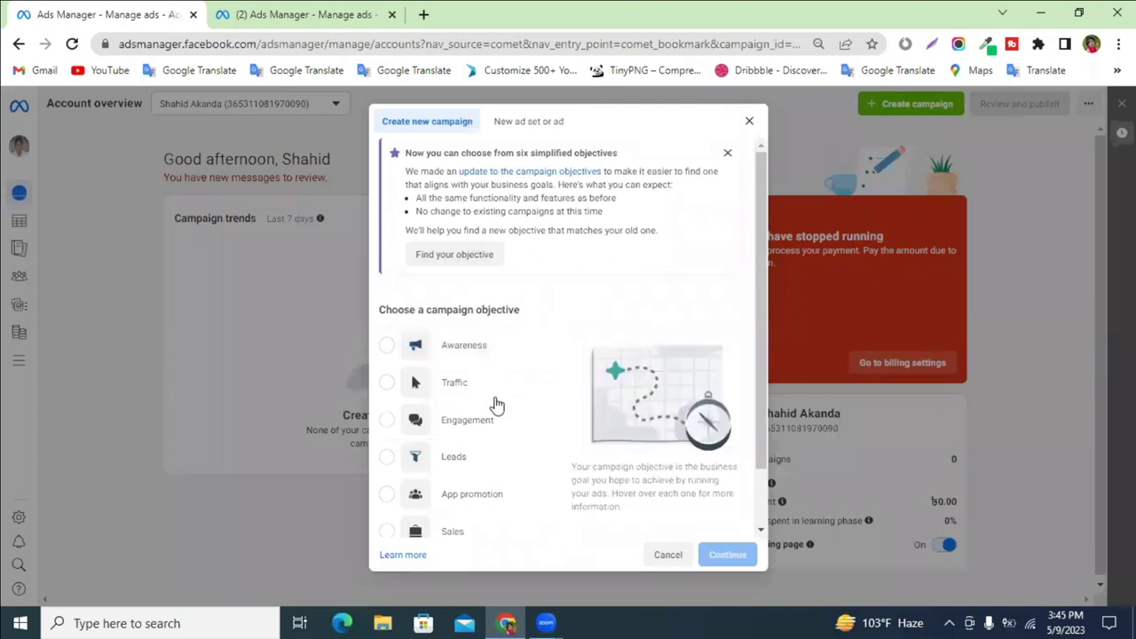
pyautogui.scroll(-1, 514, 448)
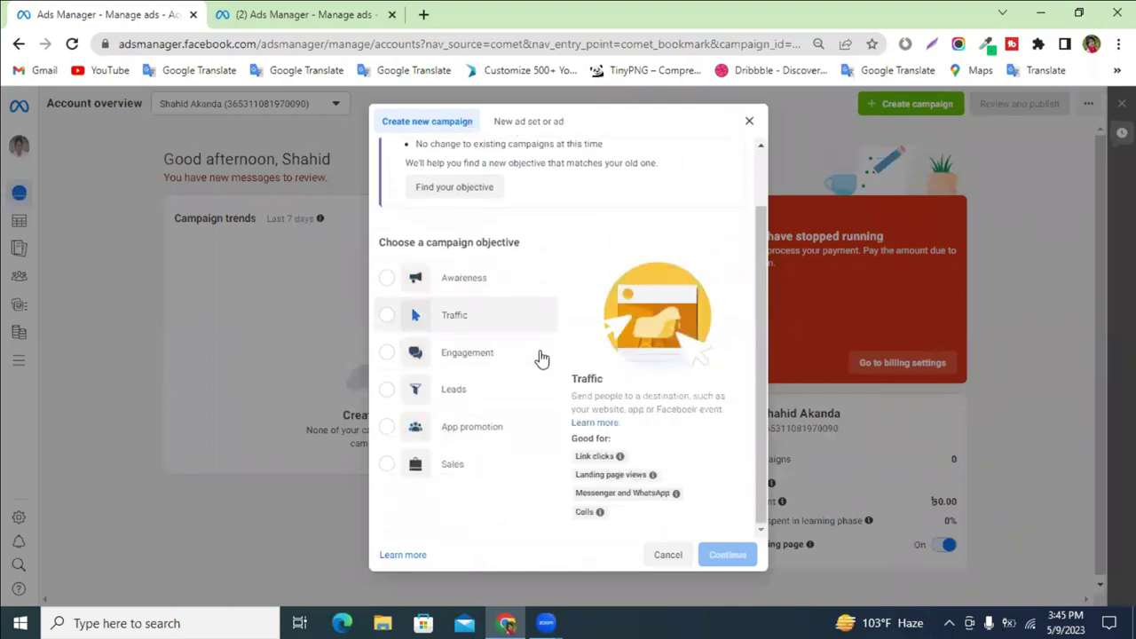
pyautogui.scroll(1, 479, 298)
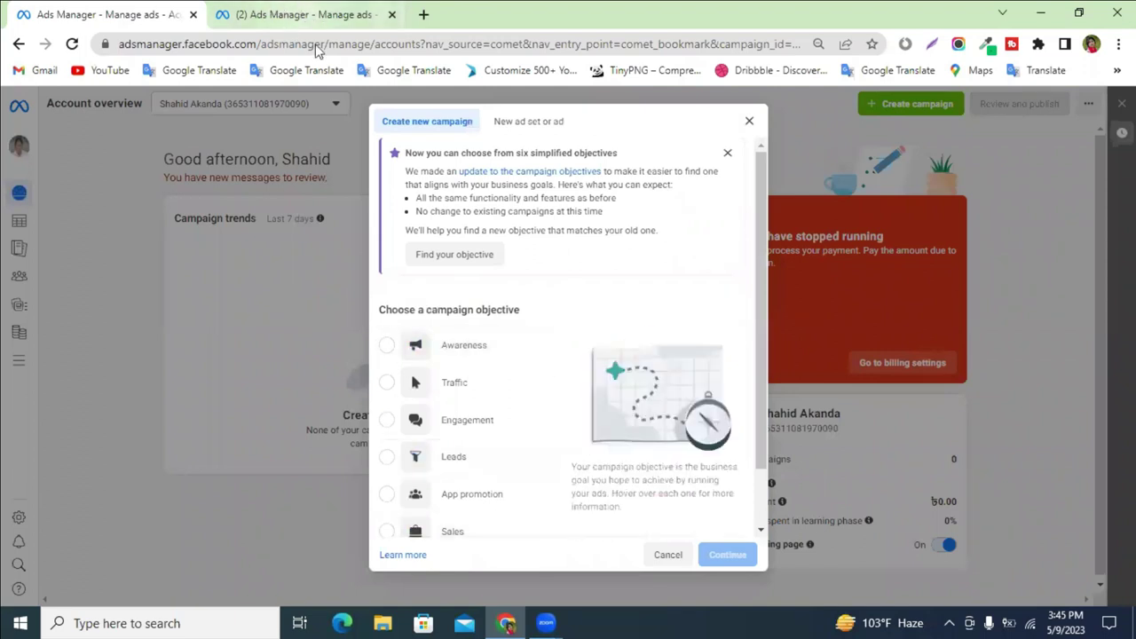
# Start a new campaign in the business ad account, compare its objectives with the personal account's, and close the business campaign dialog.
pyautogui.hotkey('ctrl', 'Tab')
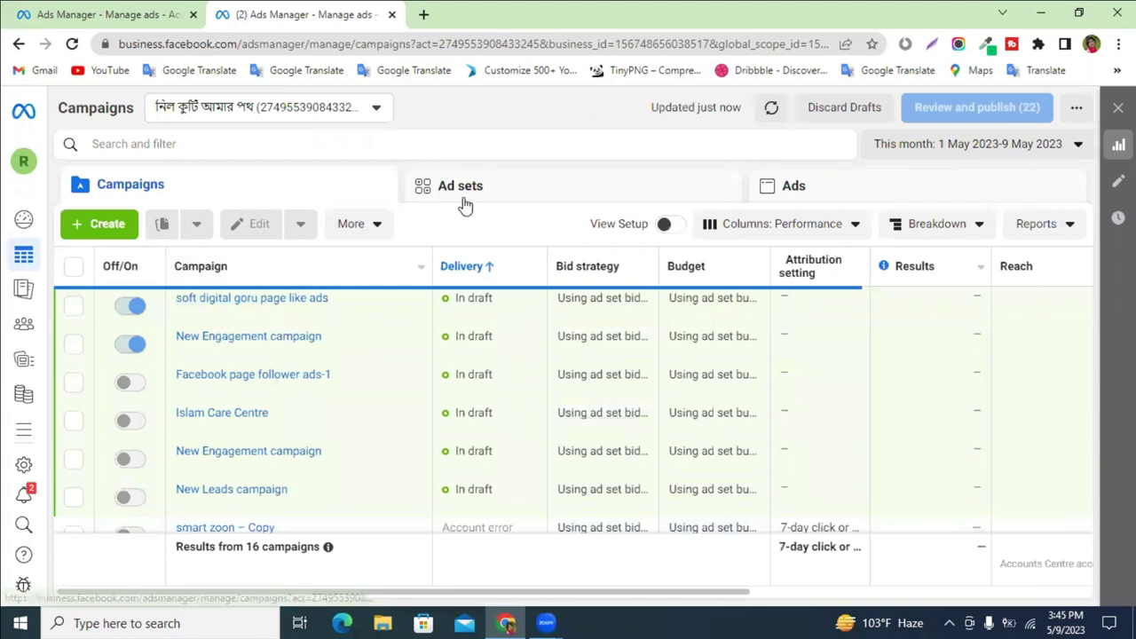
pyautogui.click(99, 227)
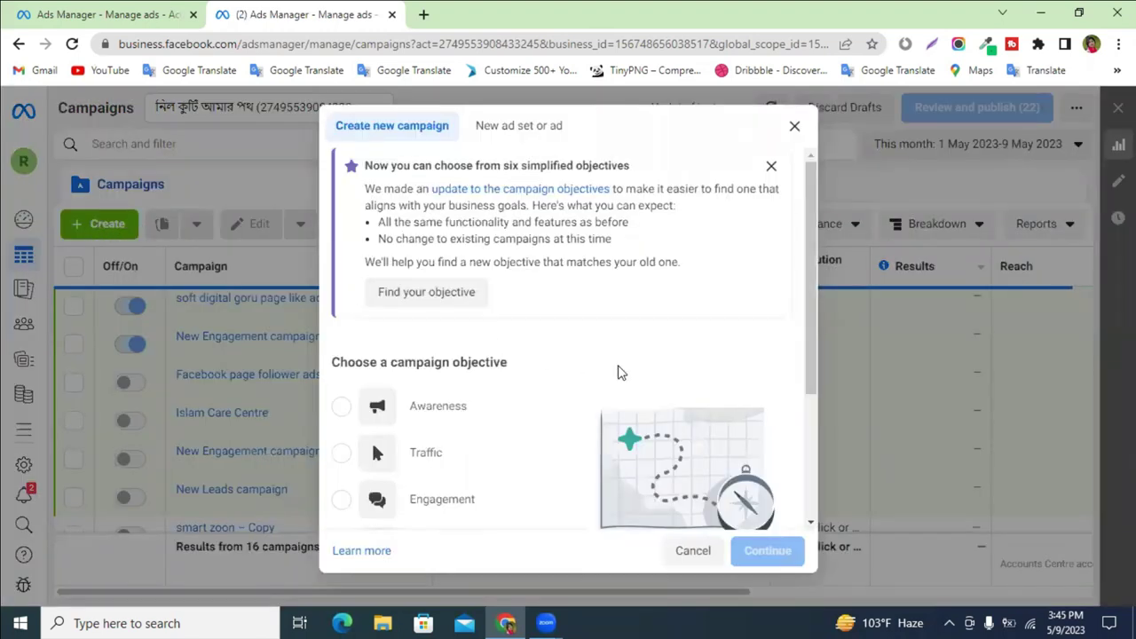
pyautogui.scroll(-3, 620, 373)
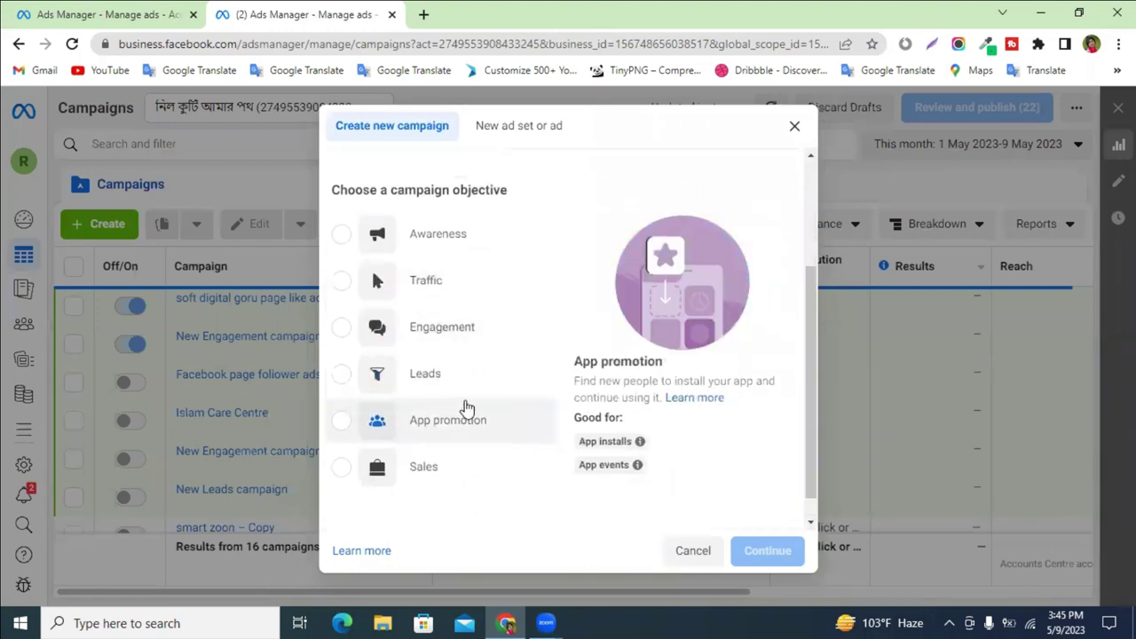
pyautogui.scroll(3, 468, 408)
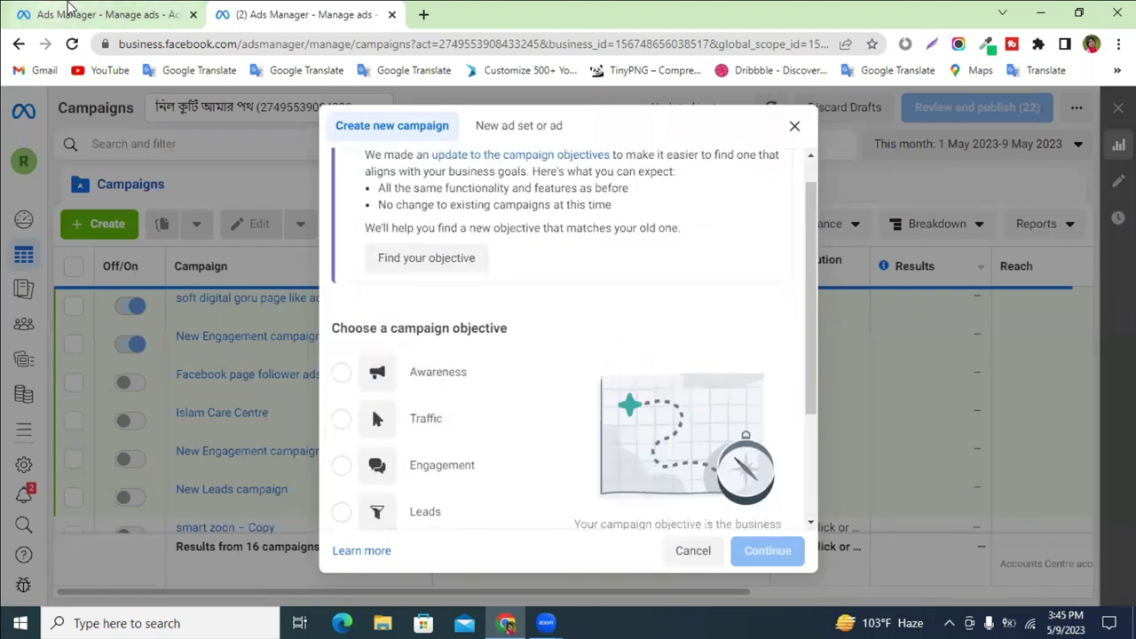
pyautogui.click(69, 10)
pyautogui.scroll(-1, 502, 432)
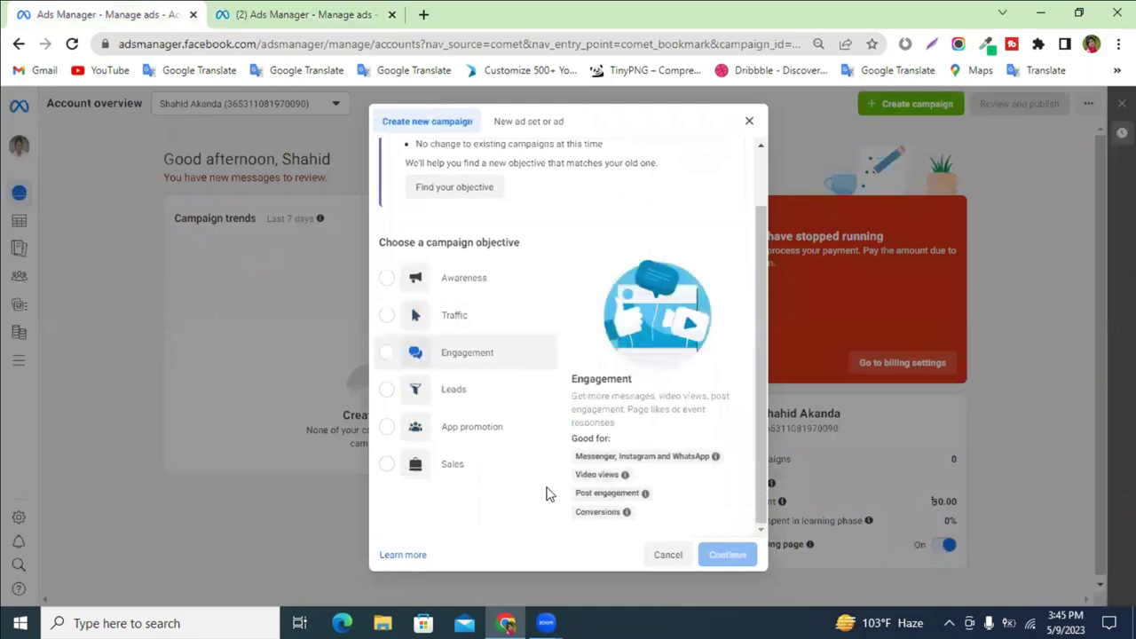
pyautogui.click(296, 9)
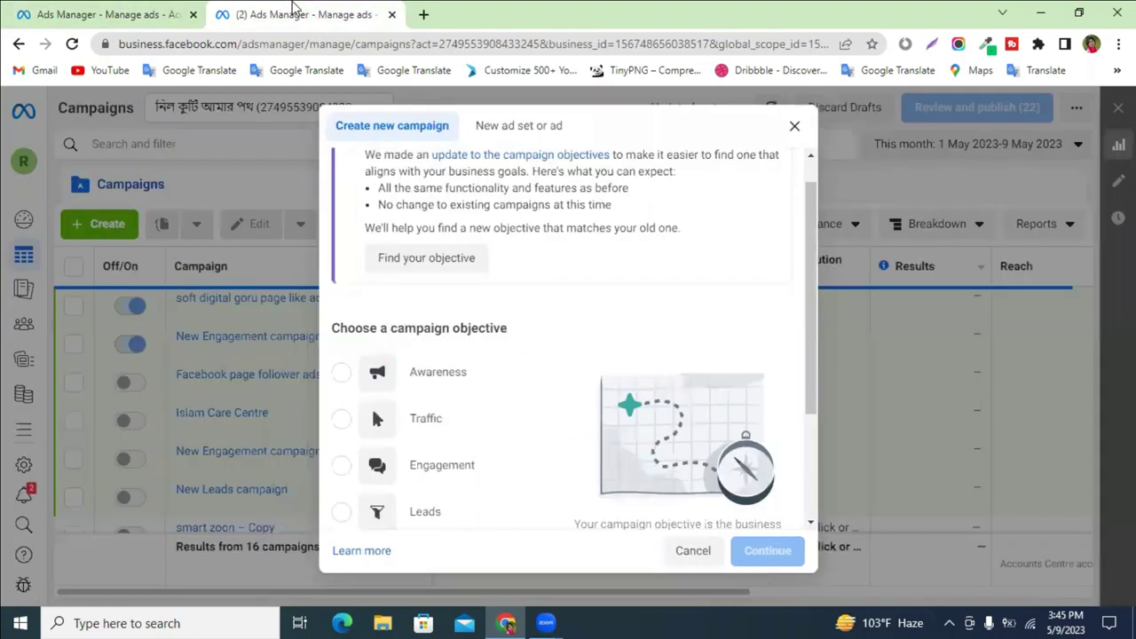
pyautogui.click(791, 129)
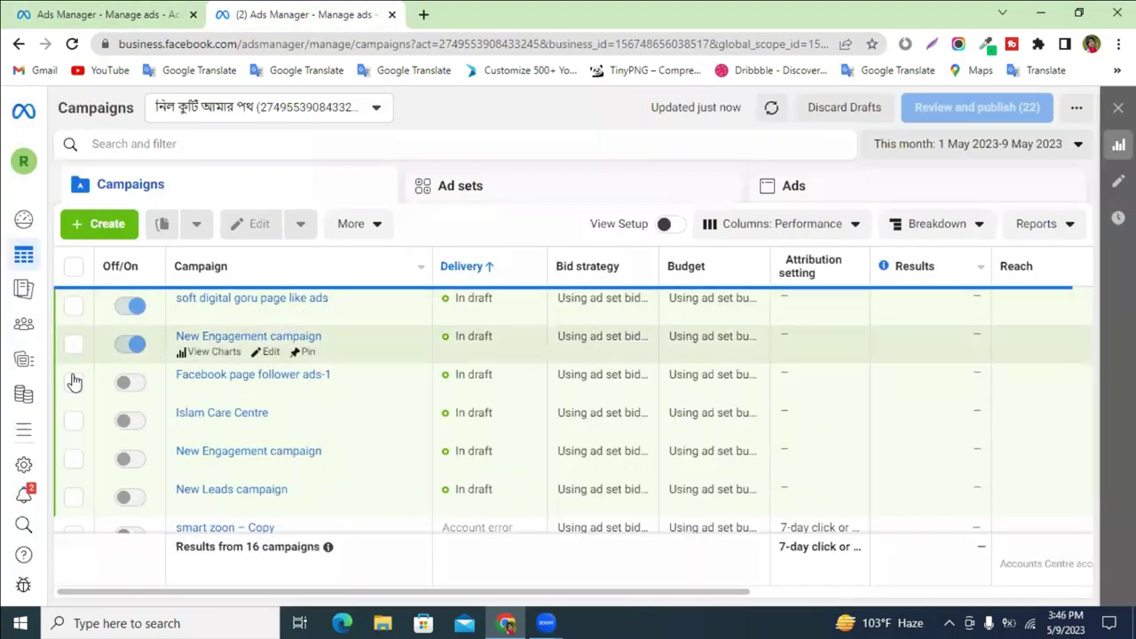
# Open the billing payment activity of the নিল কুটি আমার পথ ad account and go to its payment settings.
pyautogui.moveTo(24, 430)
pyautogui.click(64, 429)
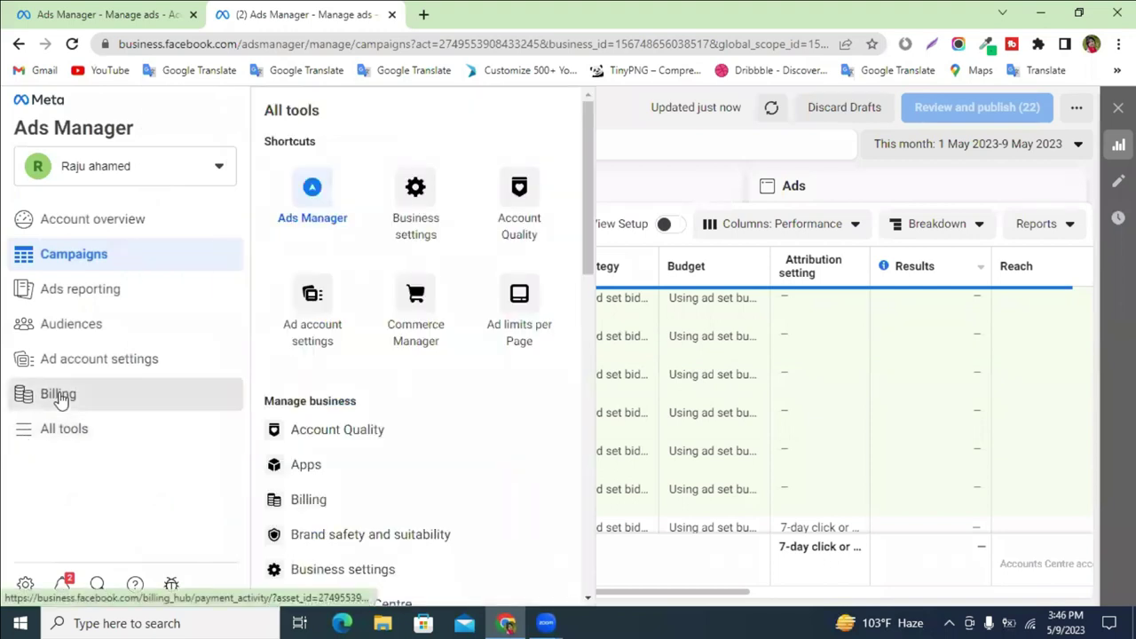
pyautogui.click(58, 396)
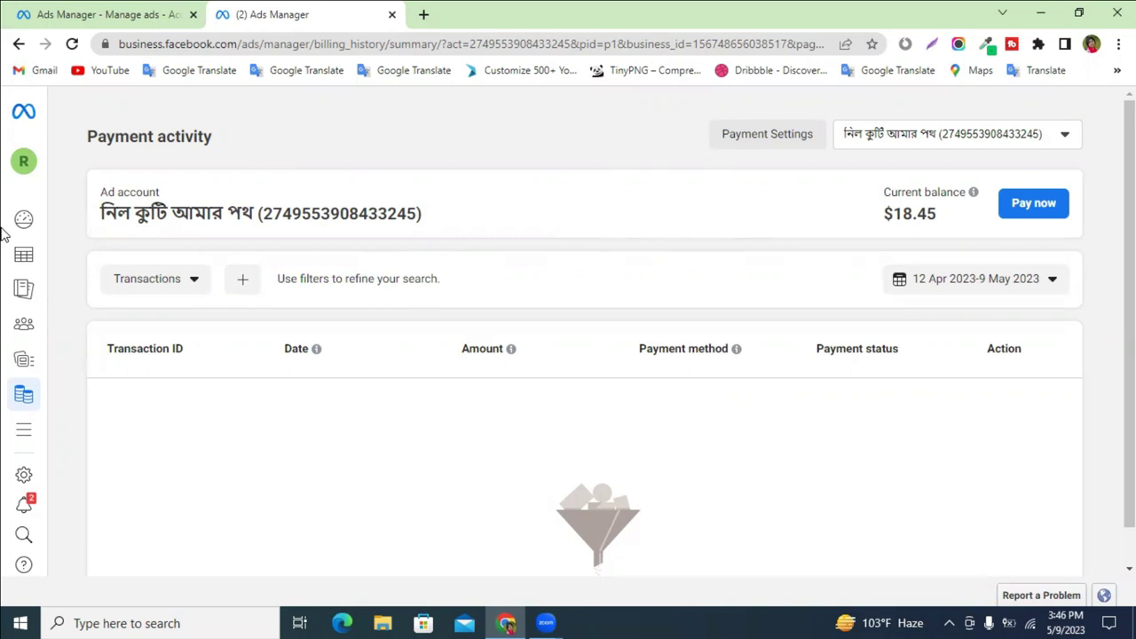
pyautogui.click(778, 140)
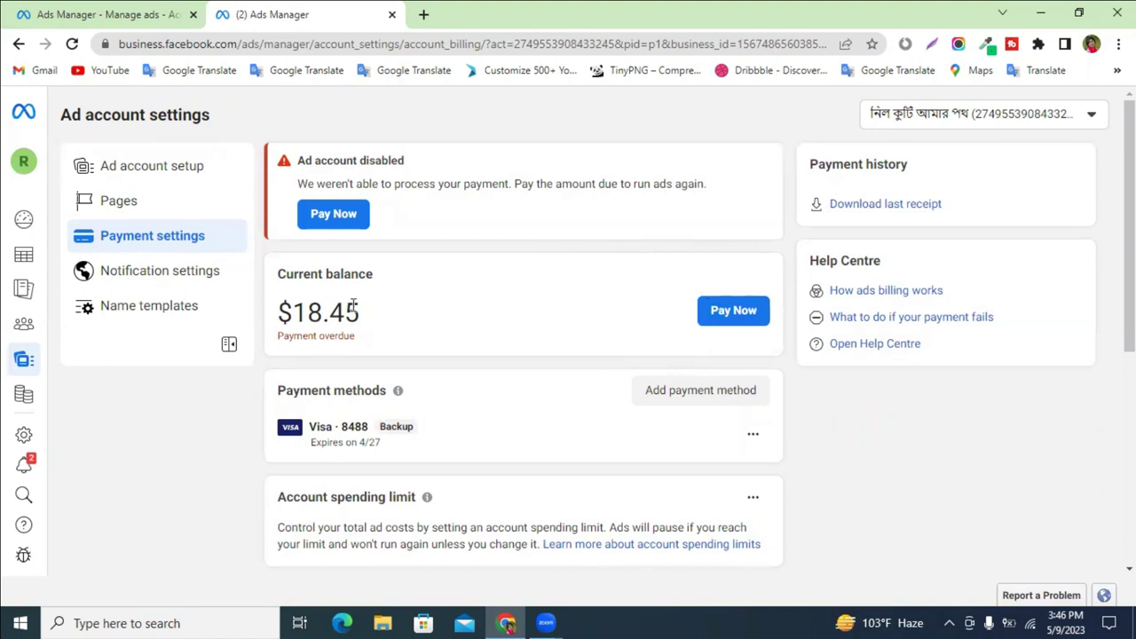
# Start paying the ad account's current balance with a new debit or credit card and open the card name and number fields.
pyautogui.scroll(-1, 405, 325)
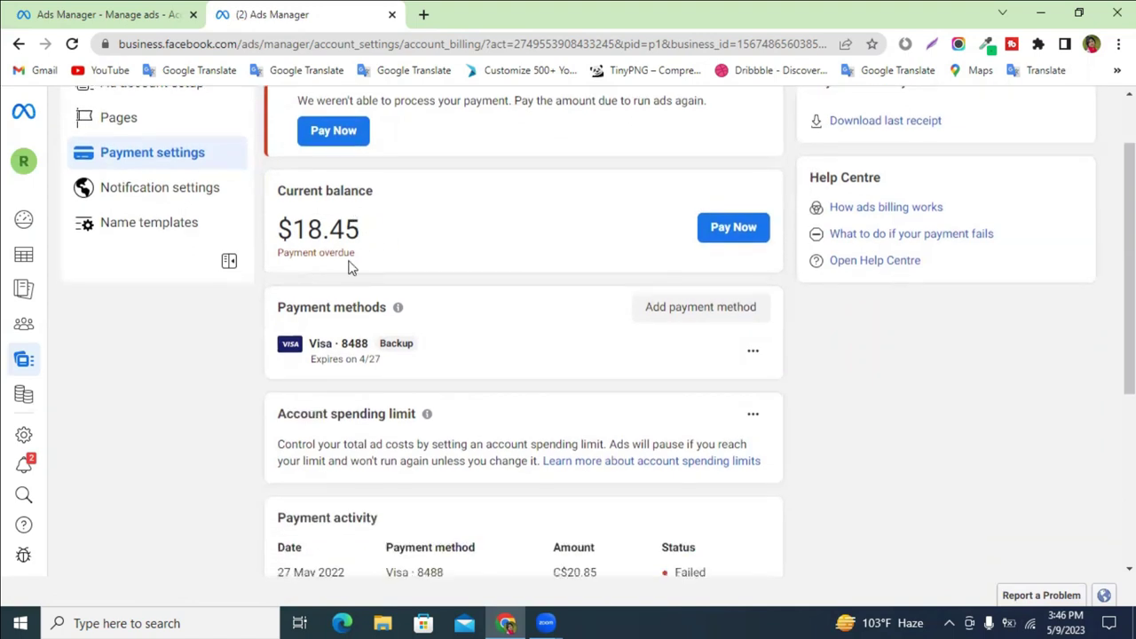
pyautogui.click(726, 310)
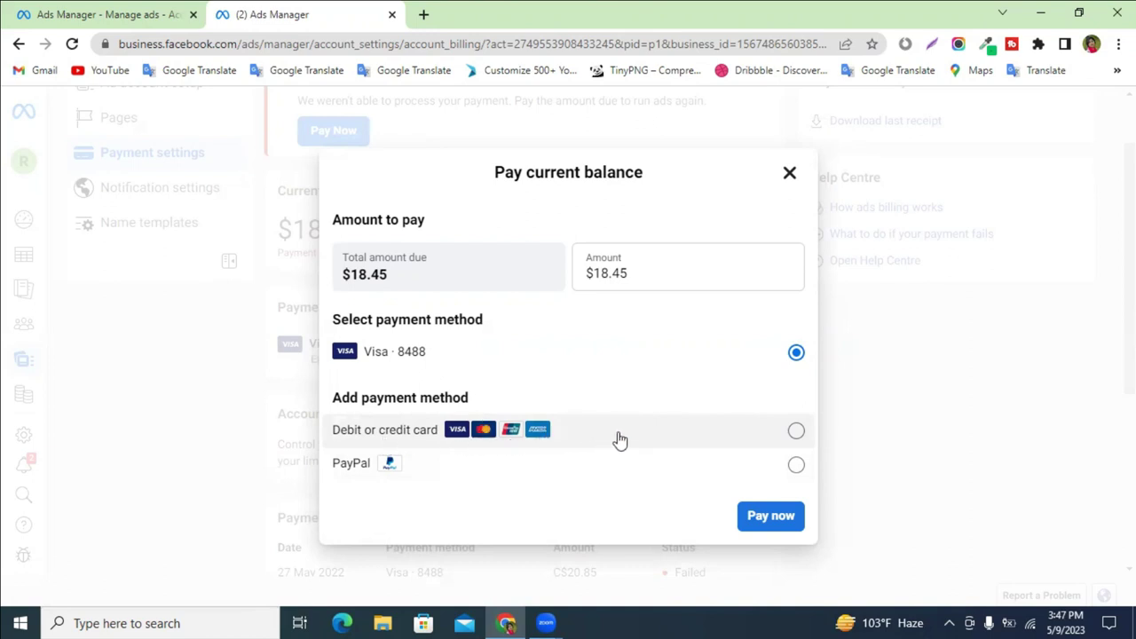
pyautogui.click(362, 443)
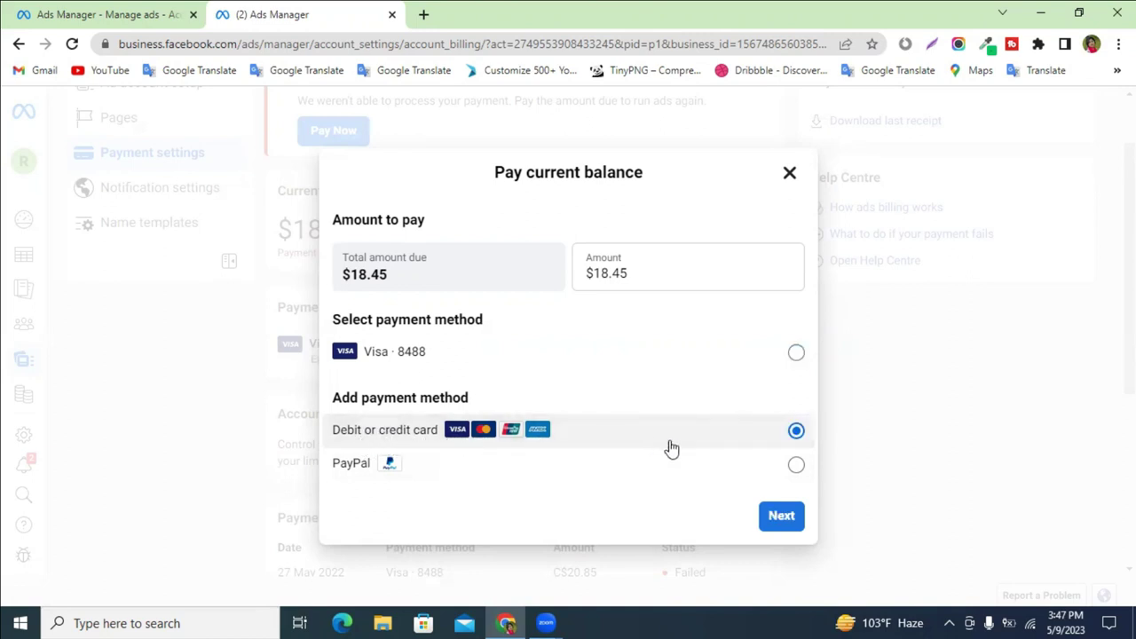
pyautogui.click(775, 518)
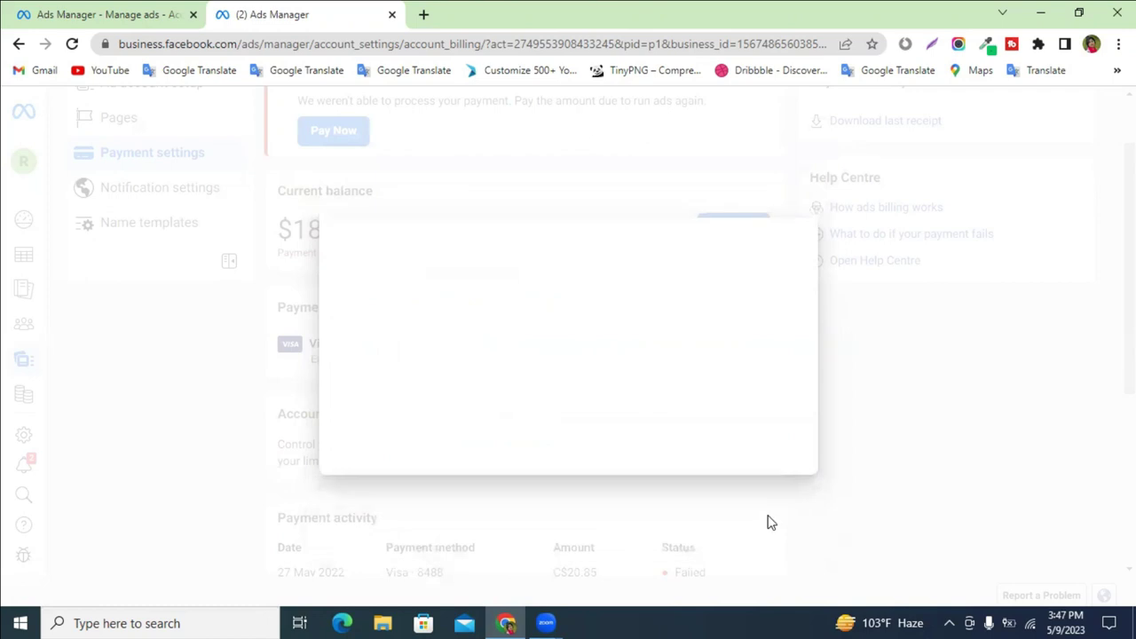
pyautogui.click(413, 283)
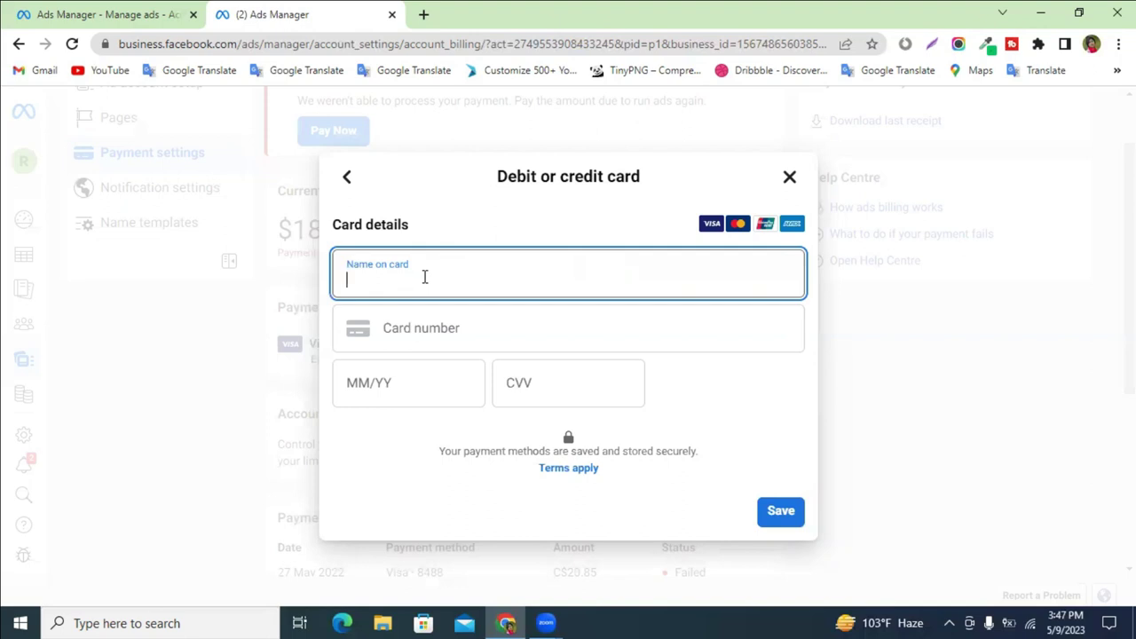
pyautogui.click(413, 329)
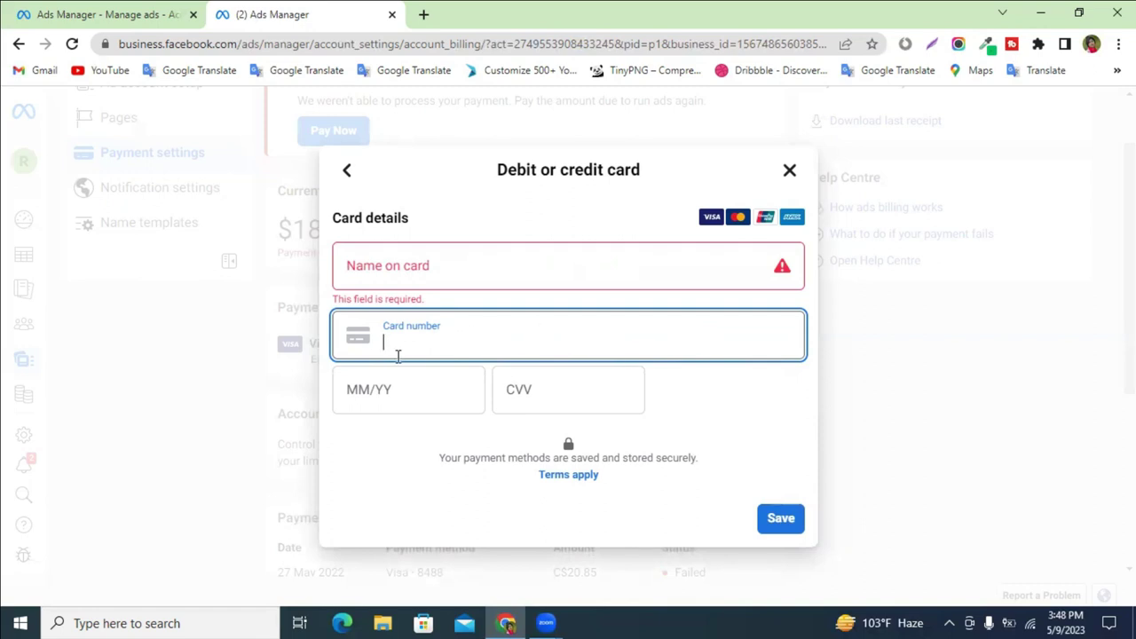
# Search Google Images for "visa card" in a new browser tab and open the Visa Classic sample card picture.
pyautogui.click(423, 15)
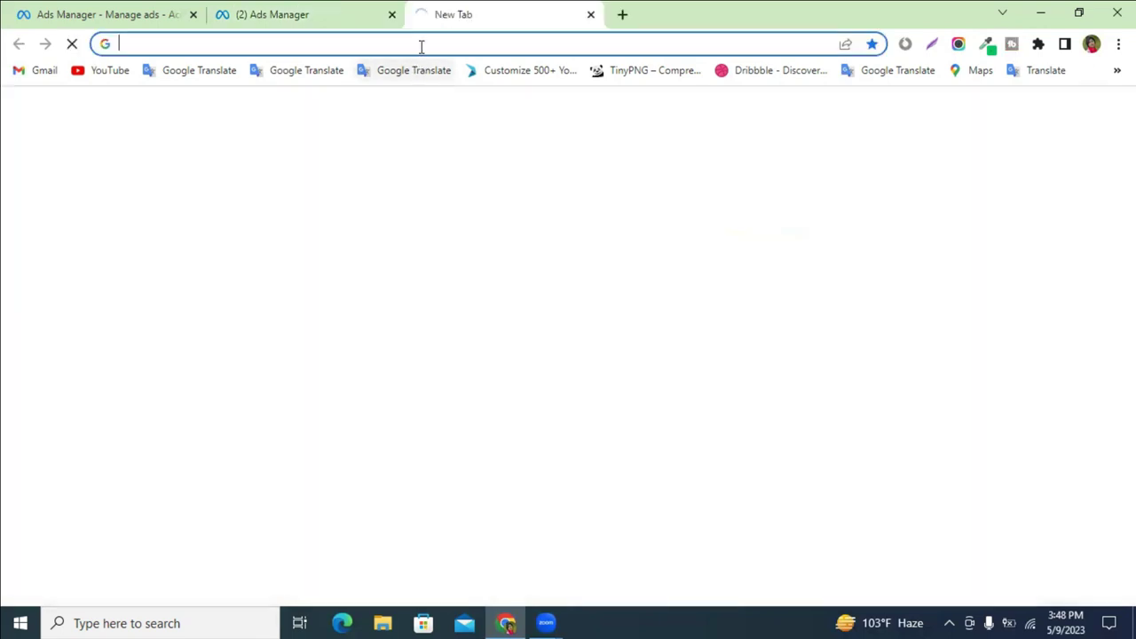
pyautogui.click(422, 44)
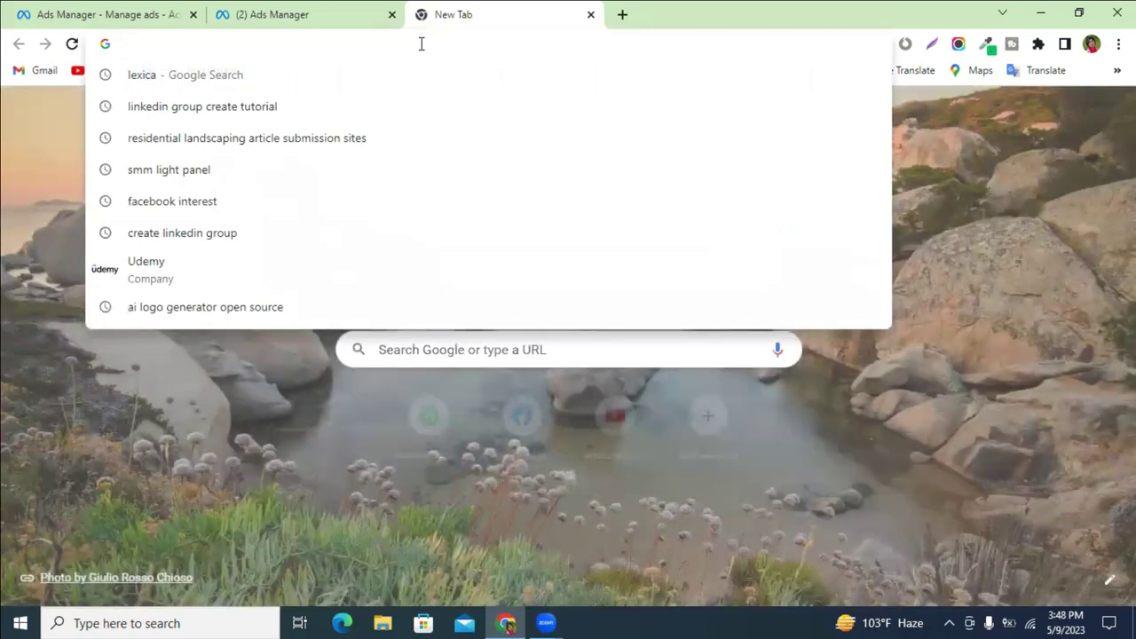
pyautogui.write('vi')
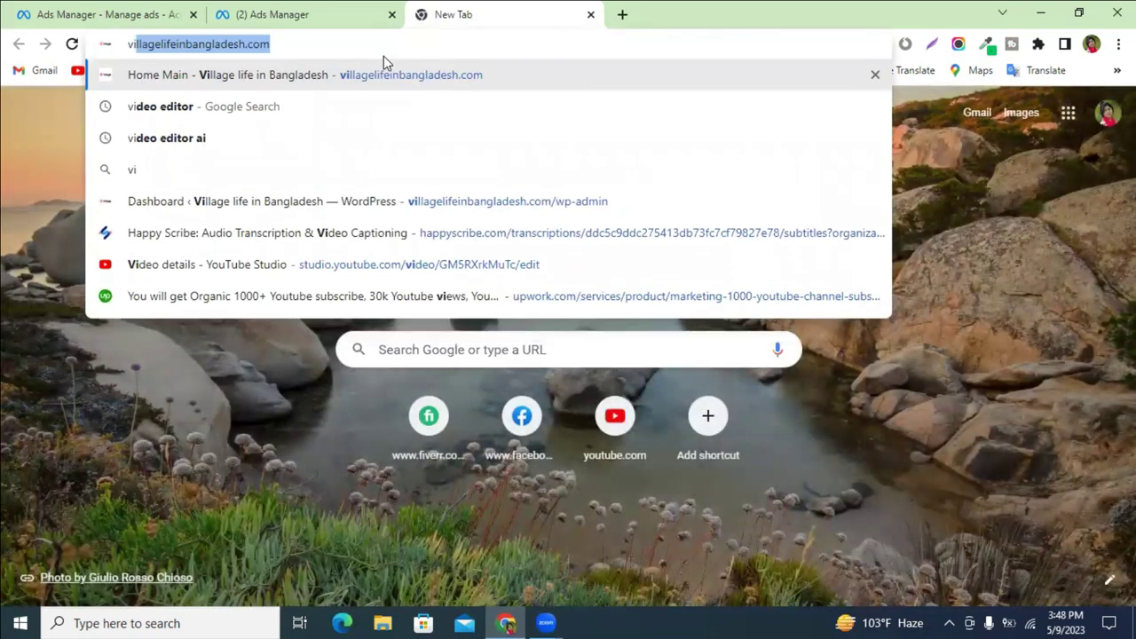
pyautogui.write('sa')
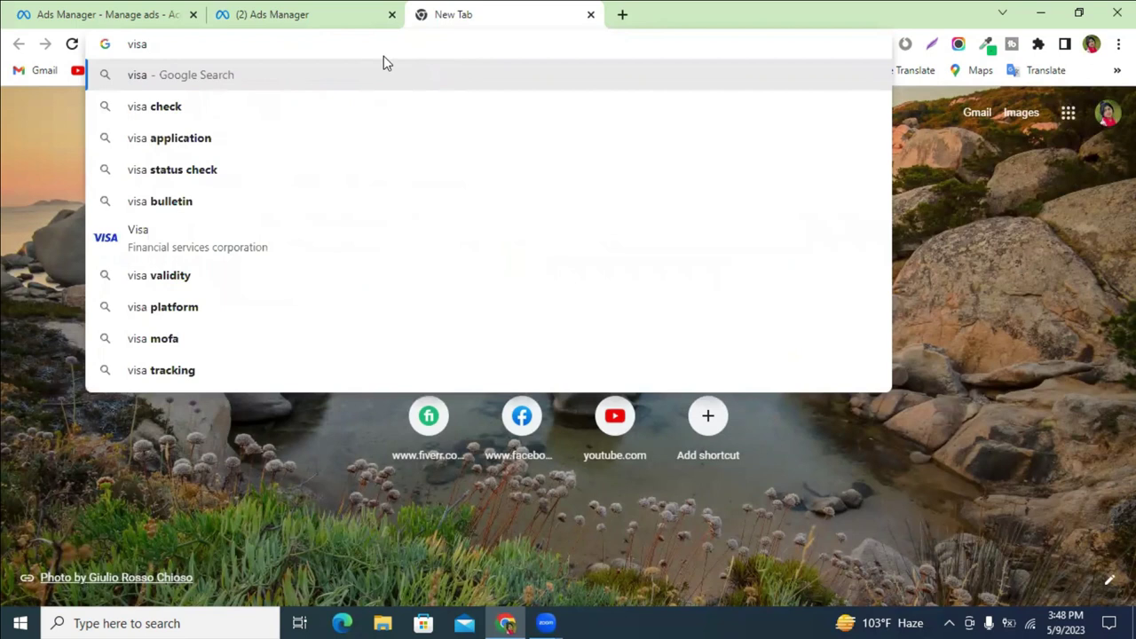
pyautogui.write(' card')
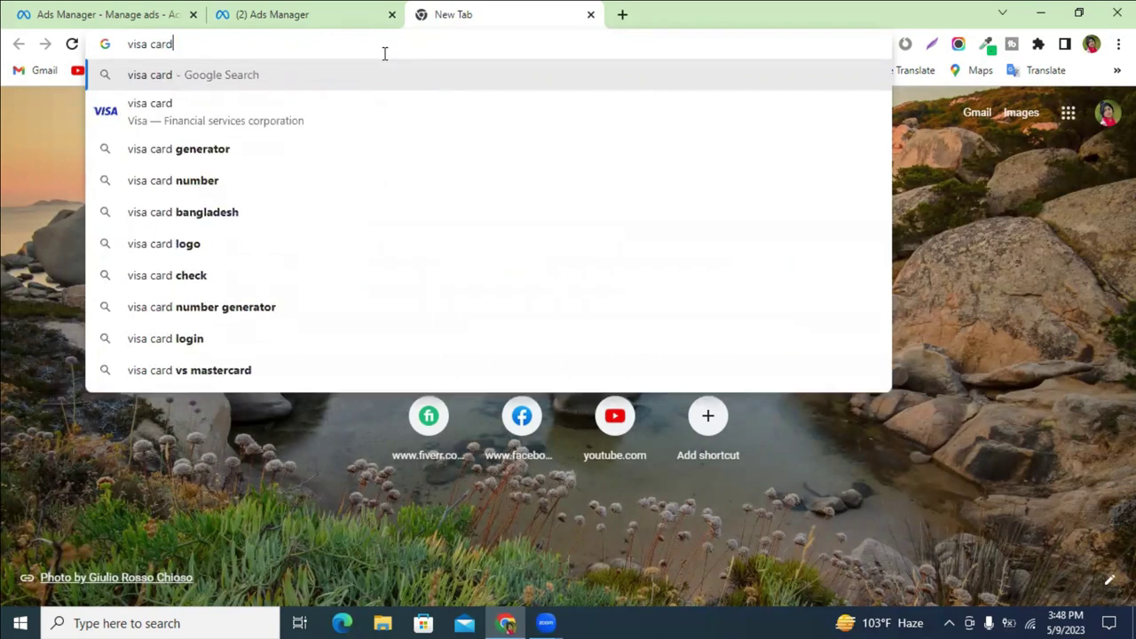
pyautogui.press('Return')
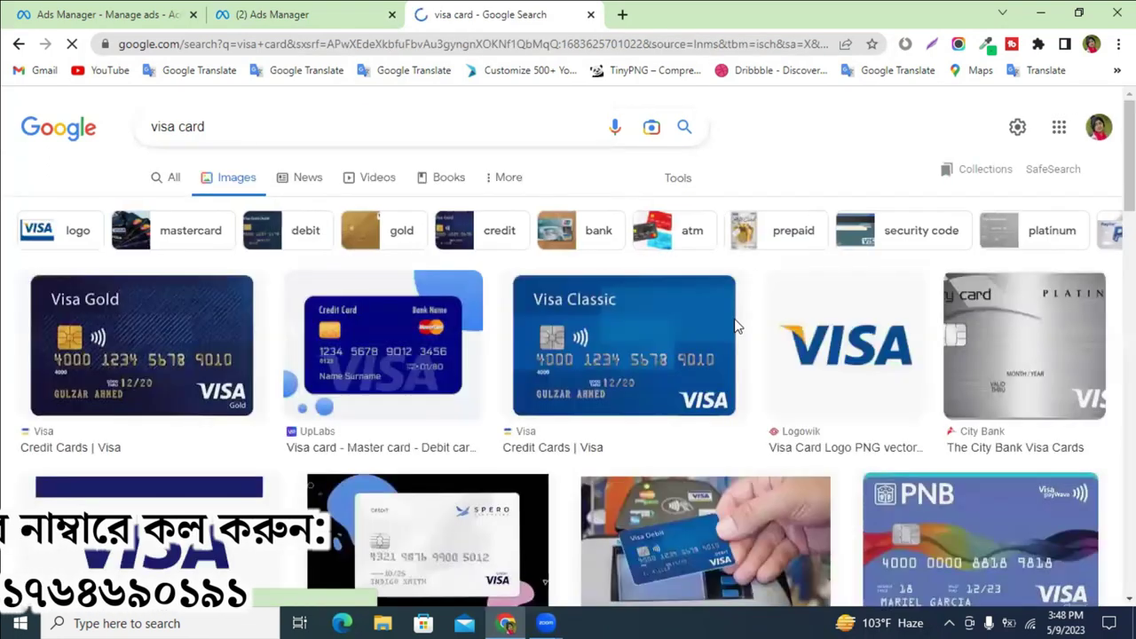
pyautogui.scroll(-1, 647, 304)
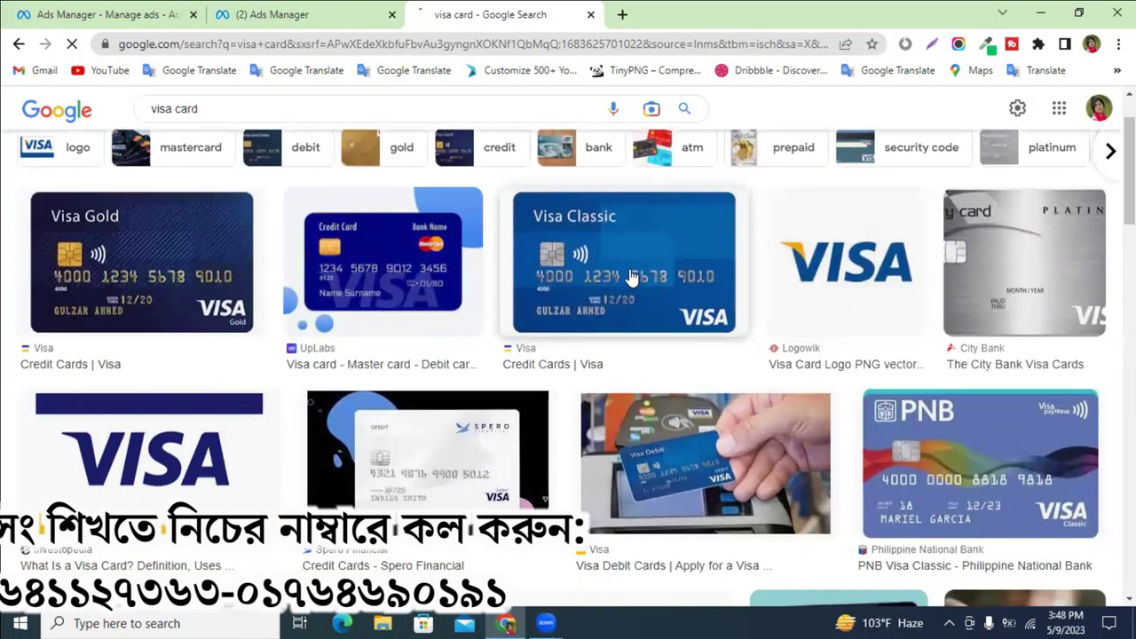
pyautogui.click(631, 278)
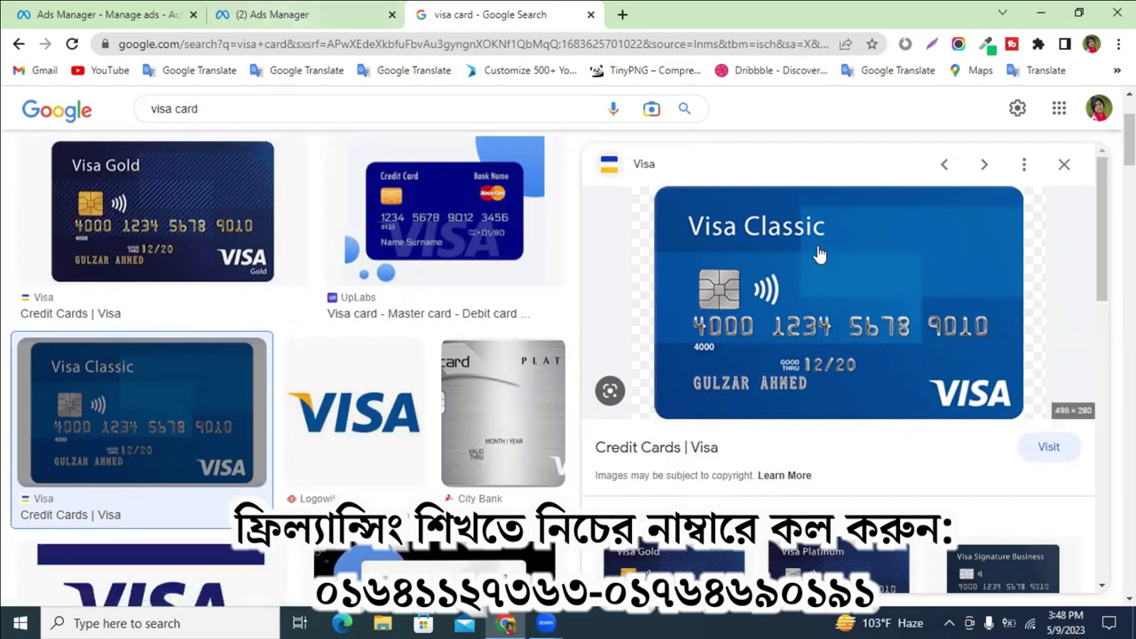
# Compare the payment form's expiry date and CVV fields with the details shown on the sample Visa card.
pyautogui.click(315, 13)
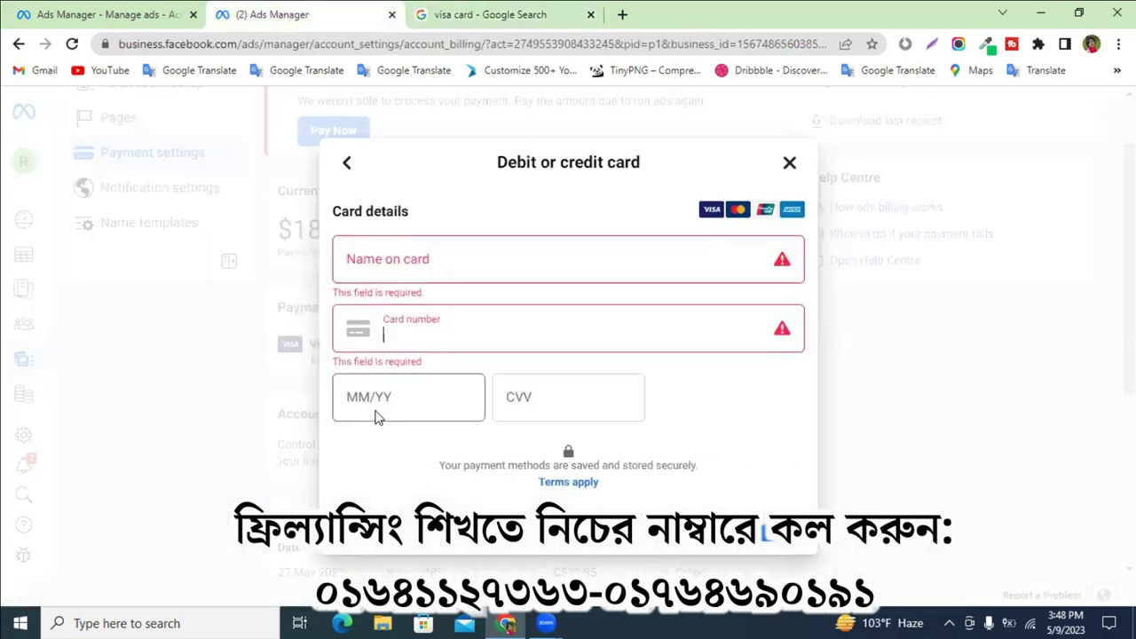
pyautogui.click(377, 411)
pyautogui.click(512, 12)
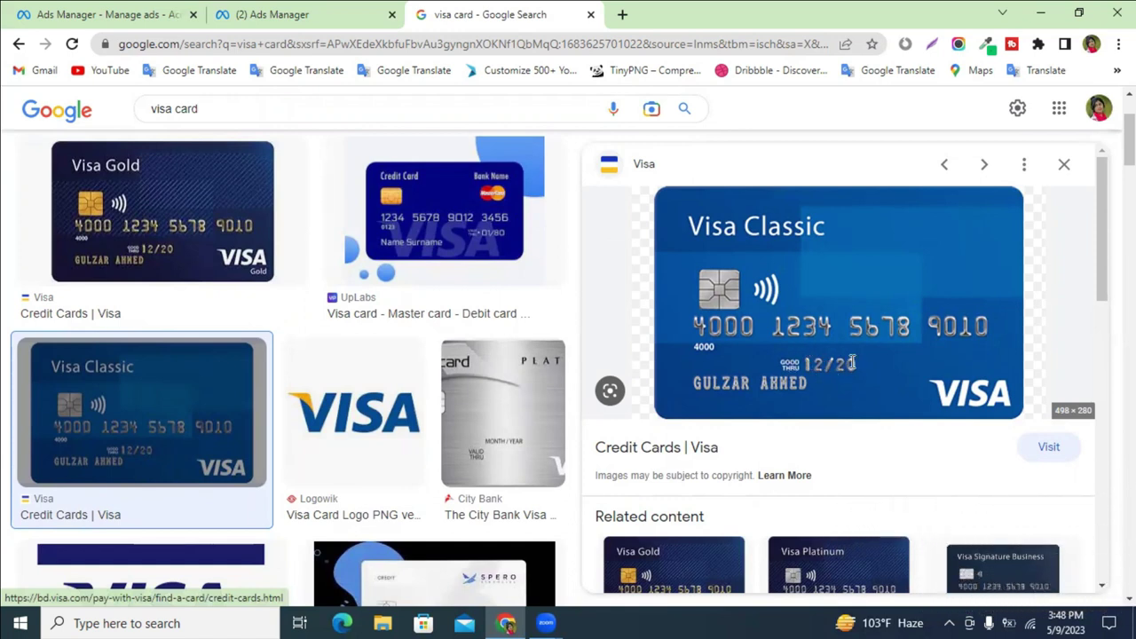
pyautogui.hotkey('ctrl', 'shift', 'Tab')
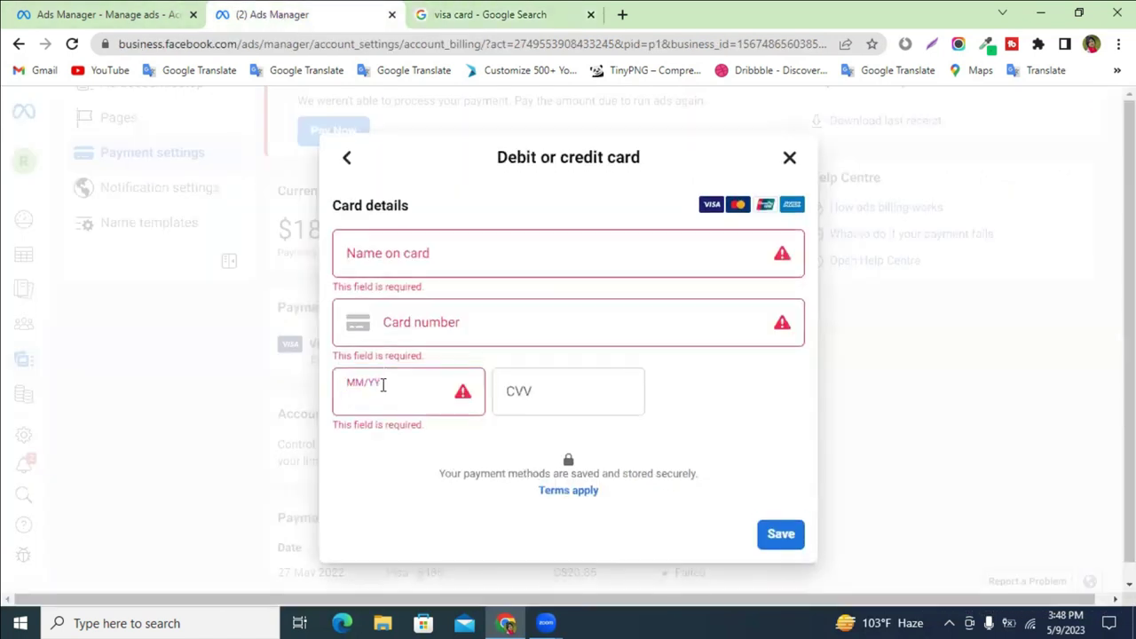
pyautogui.click(531, 398)
pyautogui.click(524, 14)
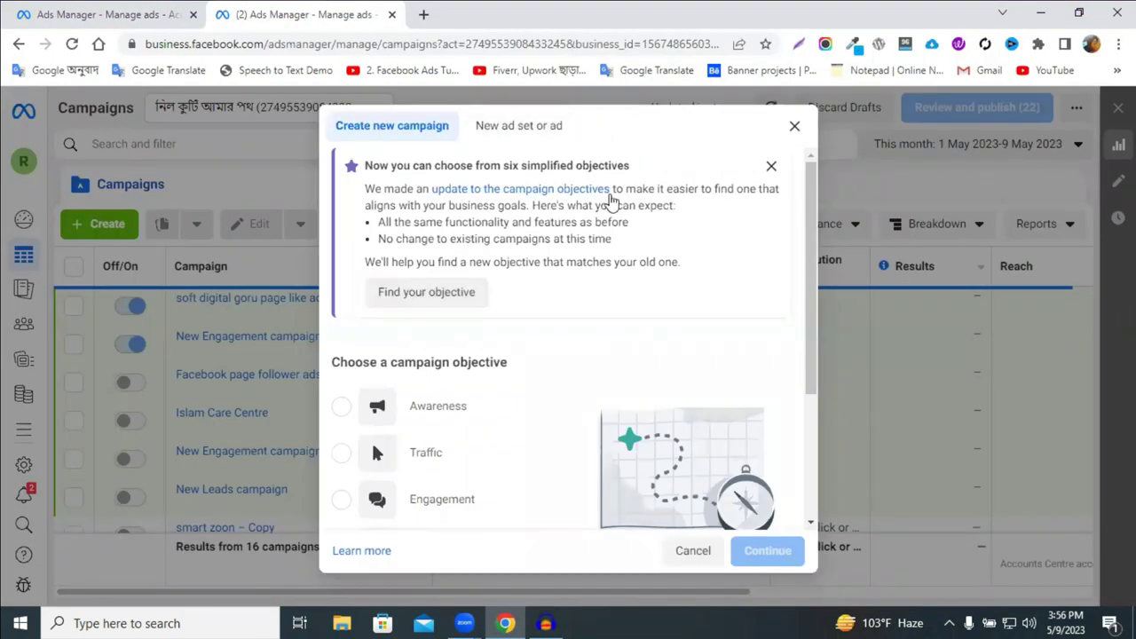
# Create a new campaign with the Engagement objective in the নিল কুটি আমার পথ ad account.
pyautogui.scroll(-5, 609, 204)
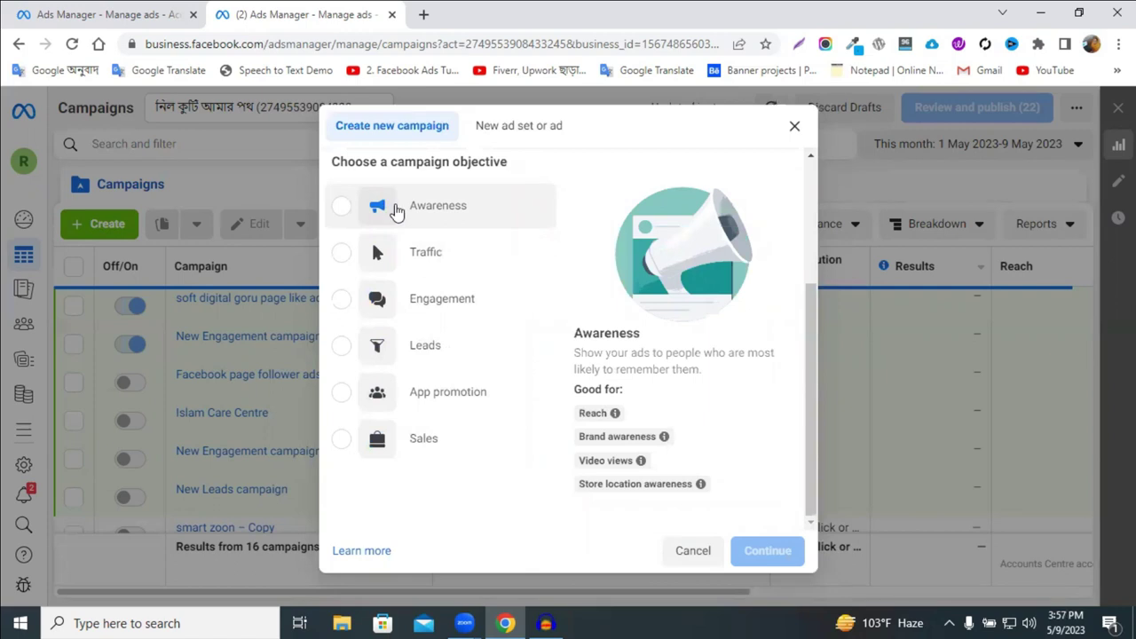
pyautogui.click(441, 301)
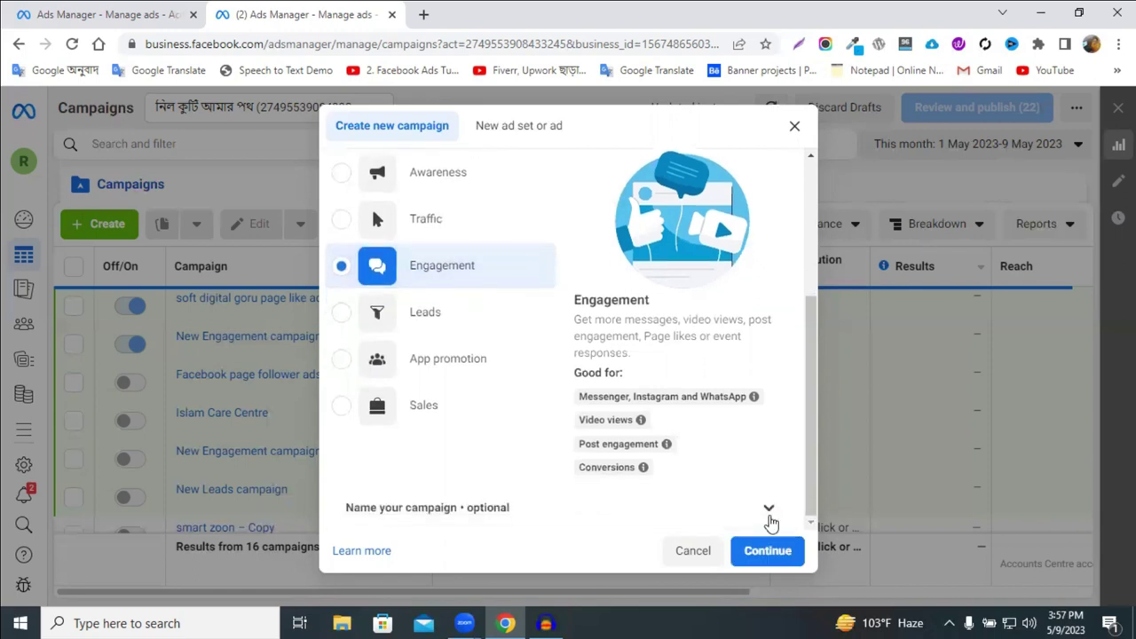
pyautogui.click(764, 556)
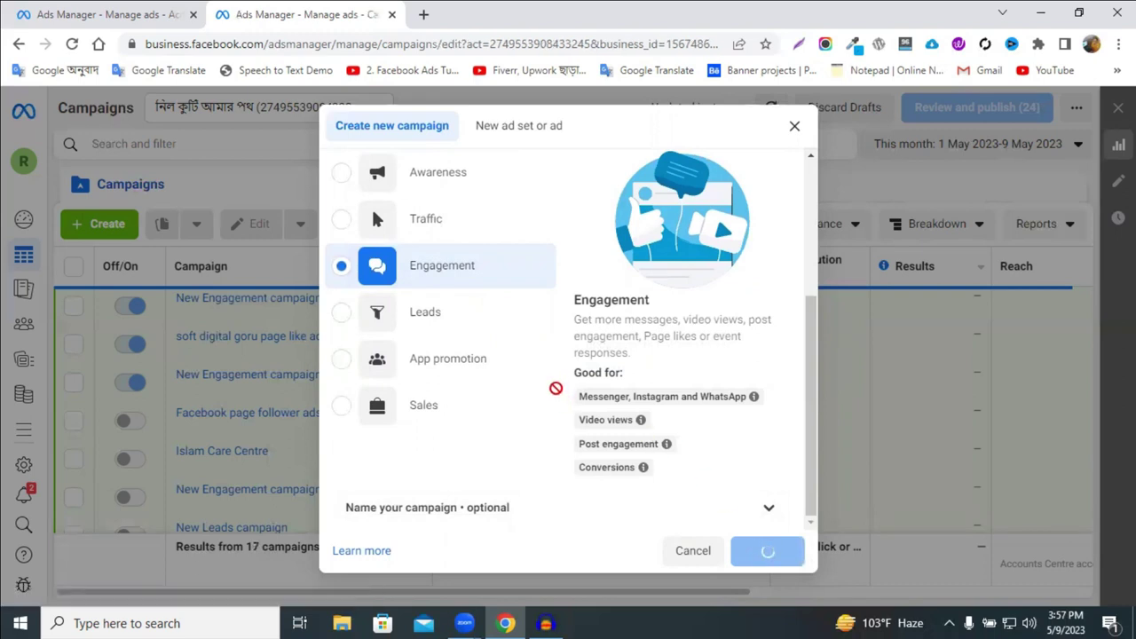
pyautogui.scroll(-2, 553, 353)
pyautogui.scroll(2, 475, 302)
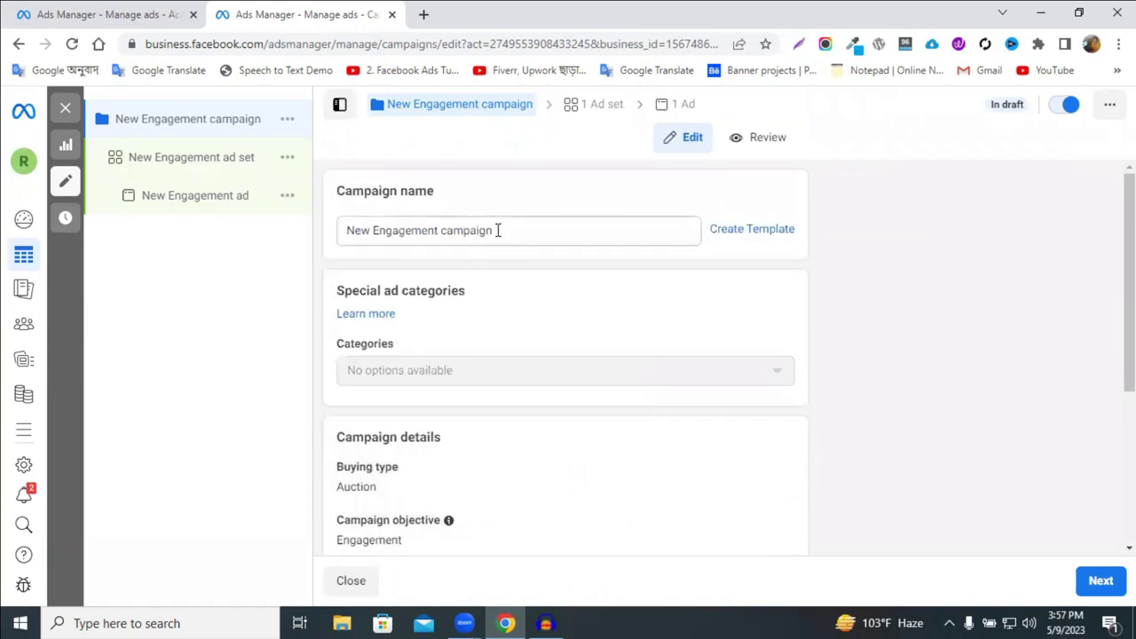
# Rename the campaign as "soft it page like ads" and continue to its ad set.
pyautogui.tripleClick(497, 231)
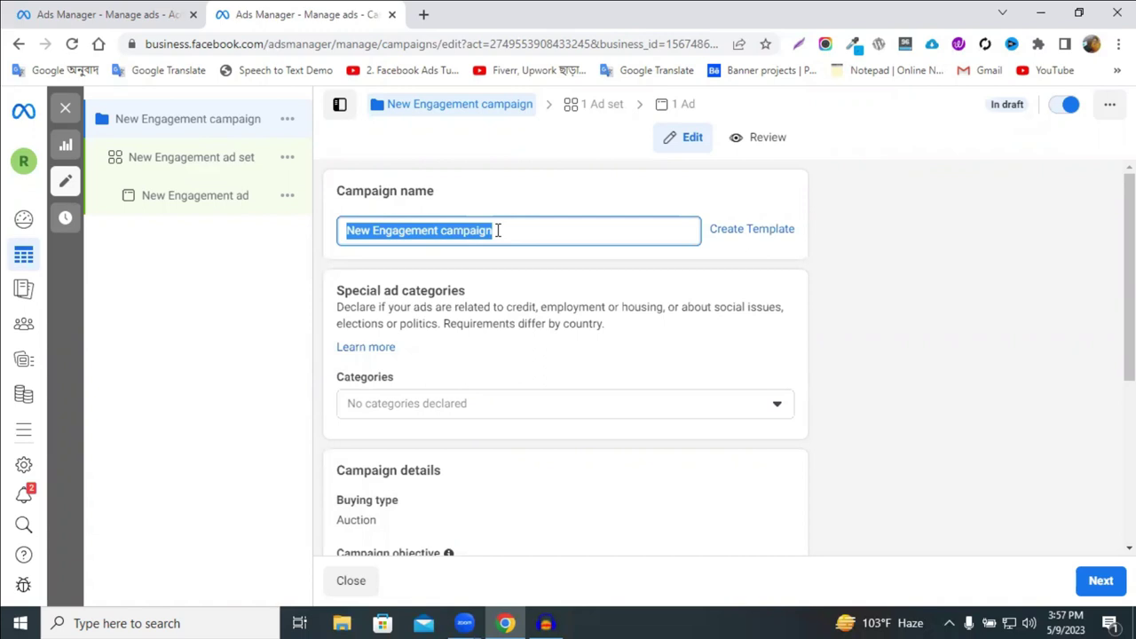
pyautogui.write('soft ')
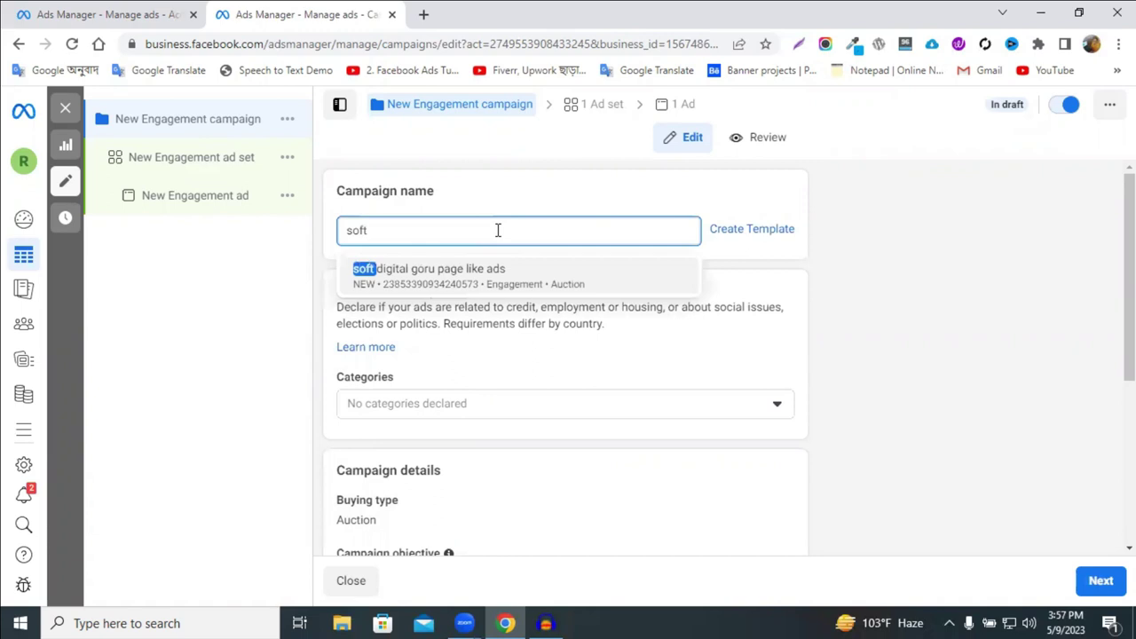
pyautogui.write('it')
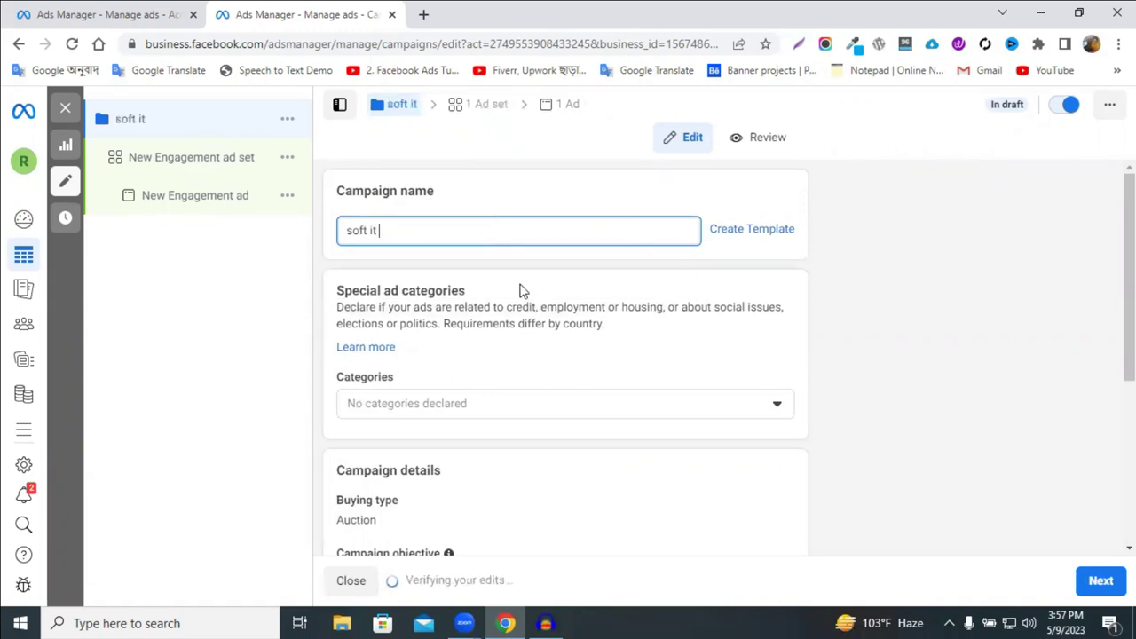
pyautogui.write(' page like ads')
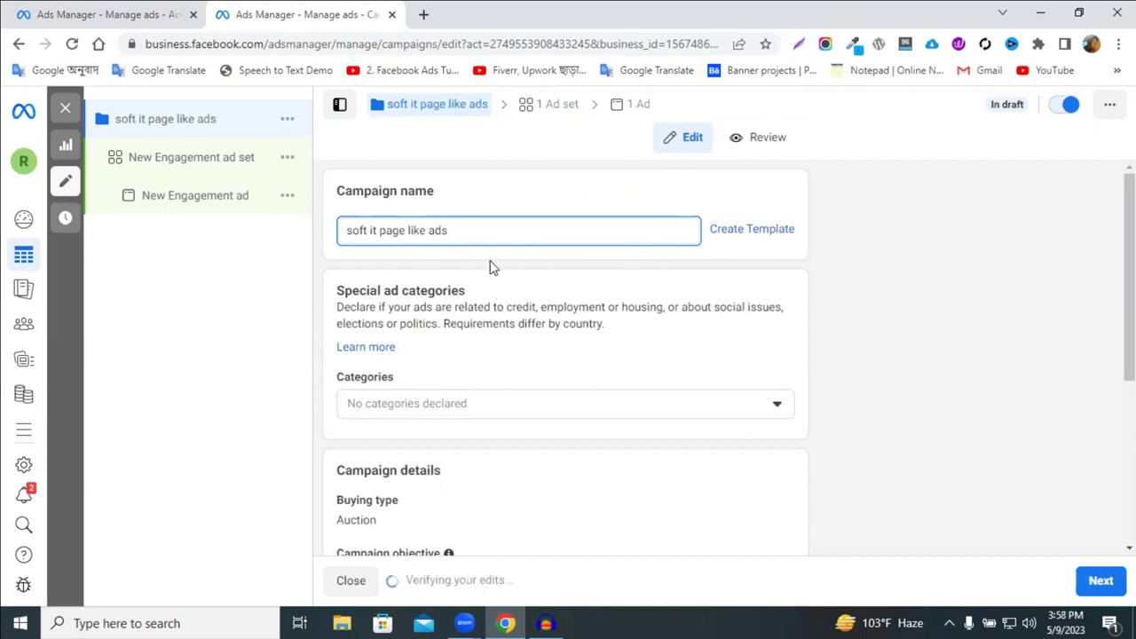
pyautogui.scroll(-2, 609, 275)
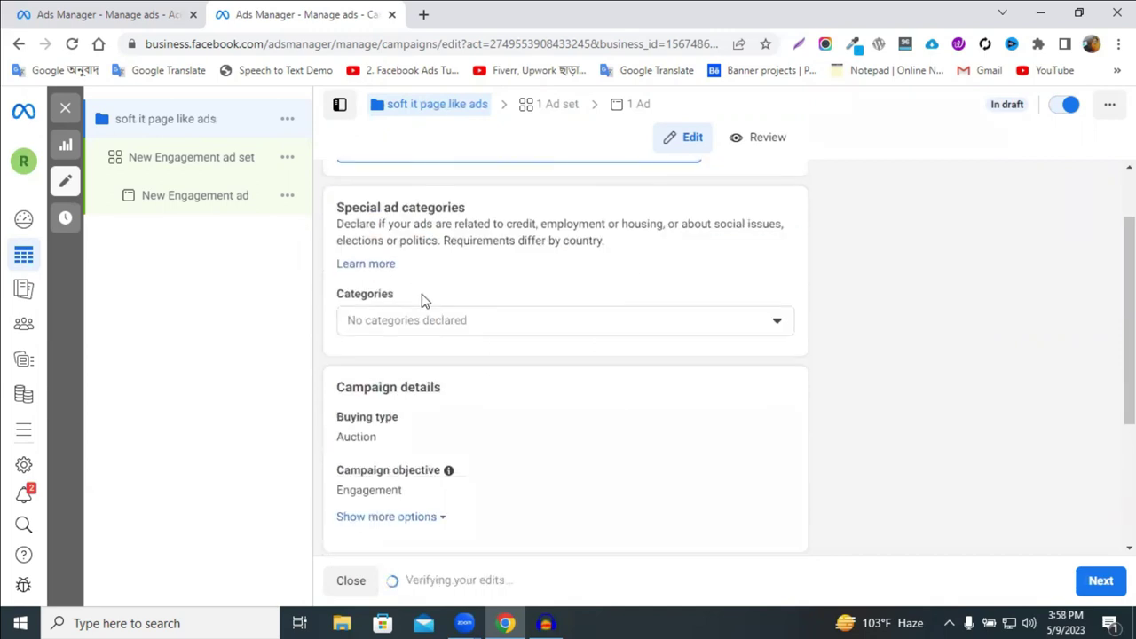
pyautogui.scroll(-1, 475, 301)
pyautogui.scroll(-2, 471, 303)
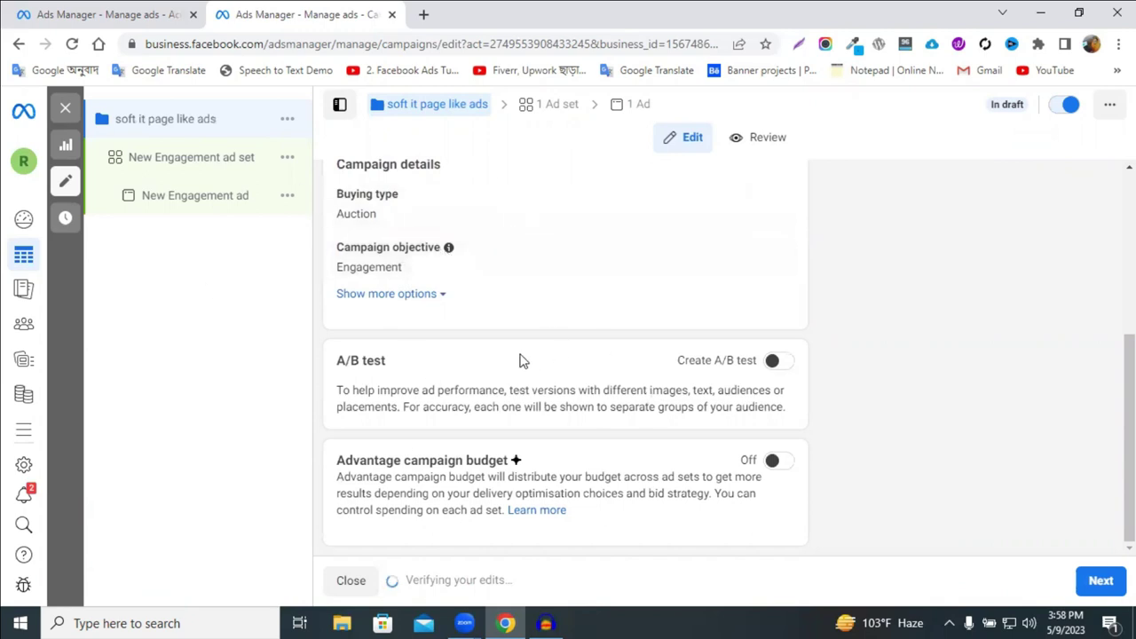
pyautogui.scroll(4, 520, 360)
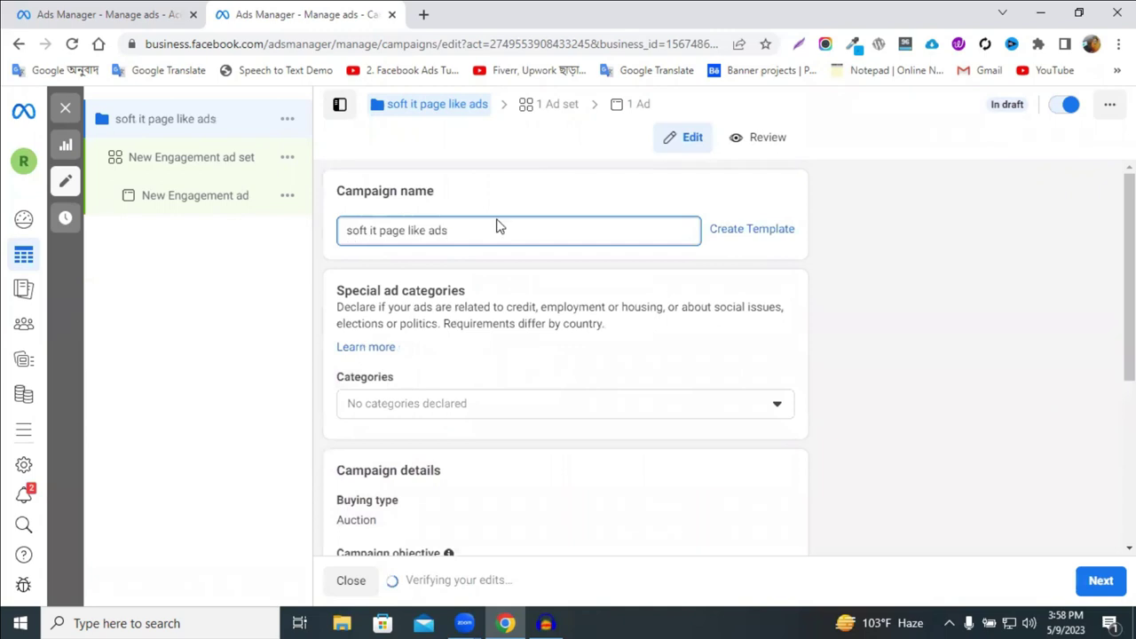
pyautogui.click(1101, 581)
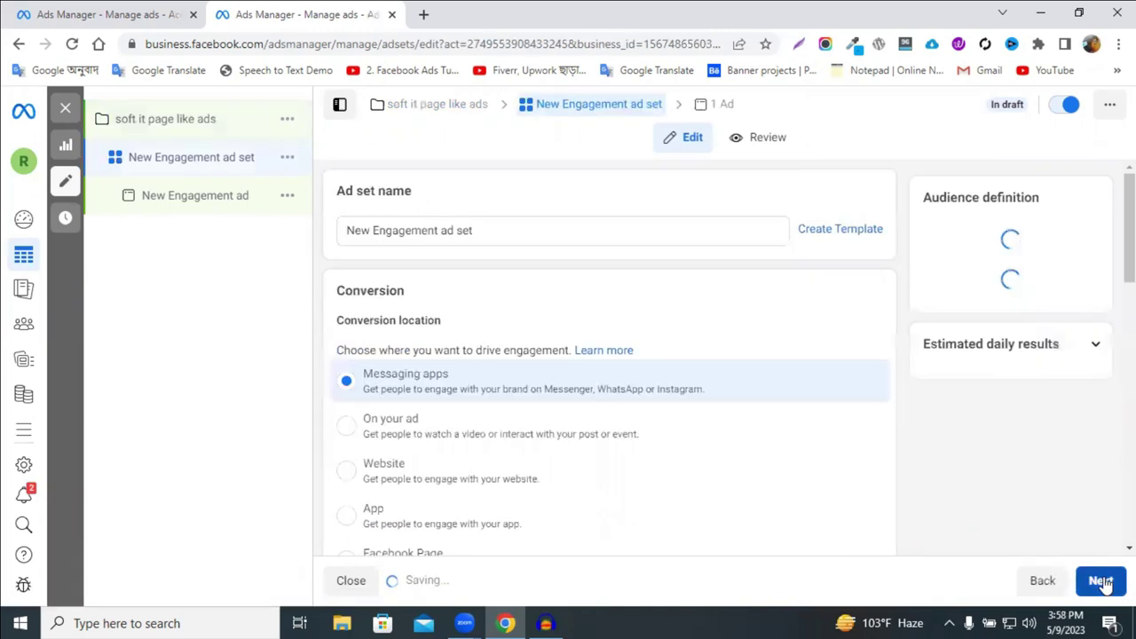
# Rename the ad set as "soft it ad set".
pyautogui.tripleClick(511, 232)
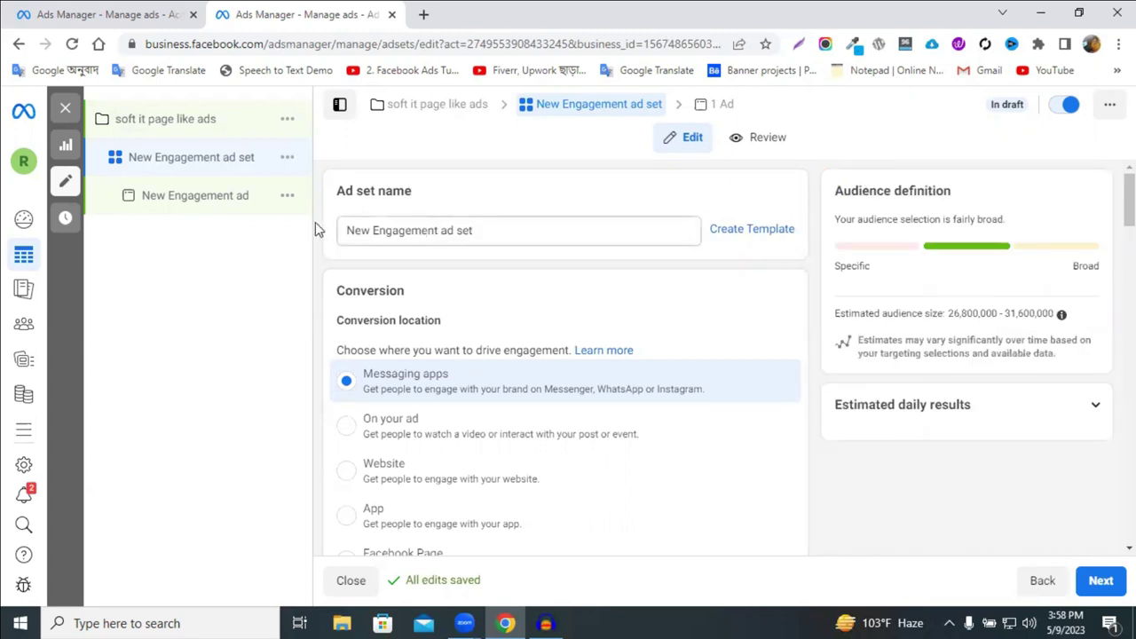
pyautogui.moveTo(438, 230); pyautogui.dragTo(318, 229)
pyautogui.write('s')
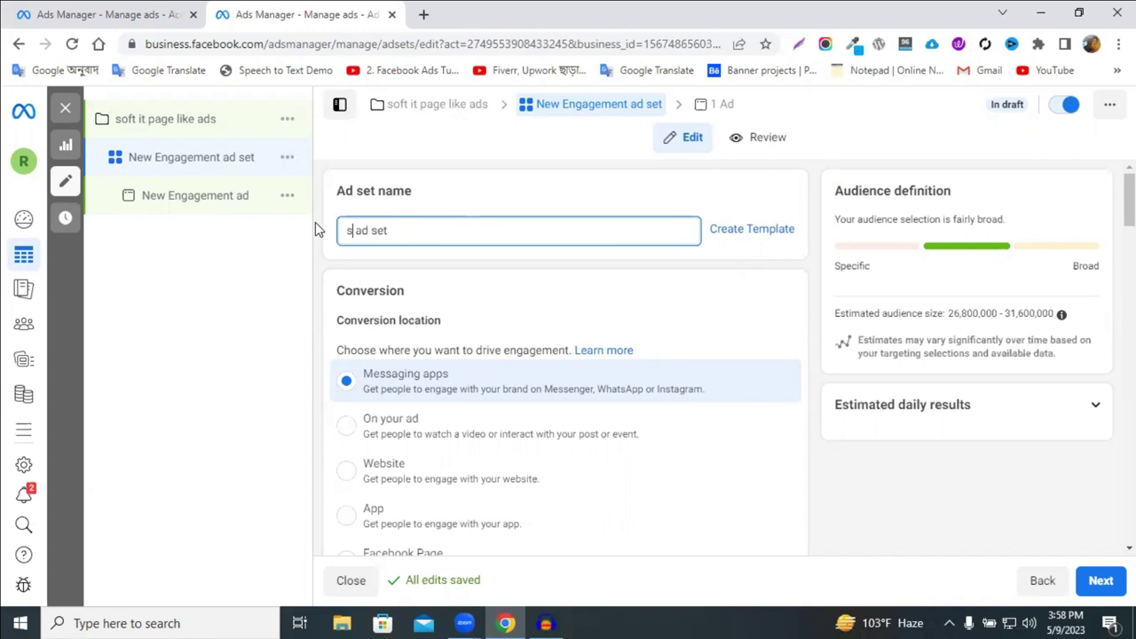
pyautogui.write('oft it')
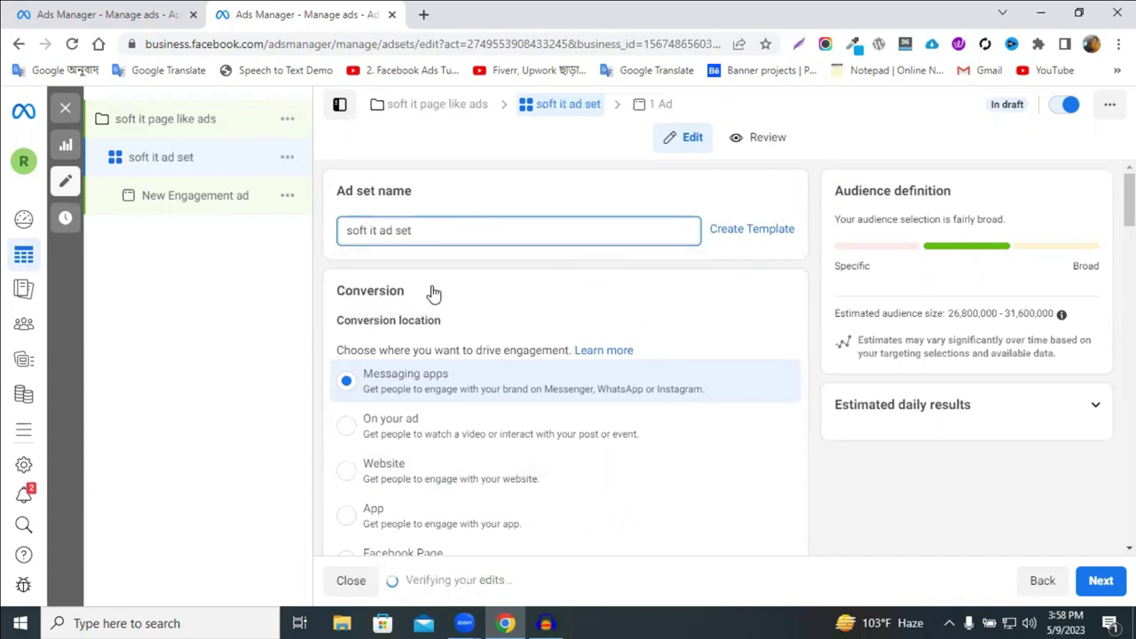
# Set the ad set's conversion location to Facebook Page and choose the Zoo Fashion page.
pyautogui.scroll(-1, 341, 213)
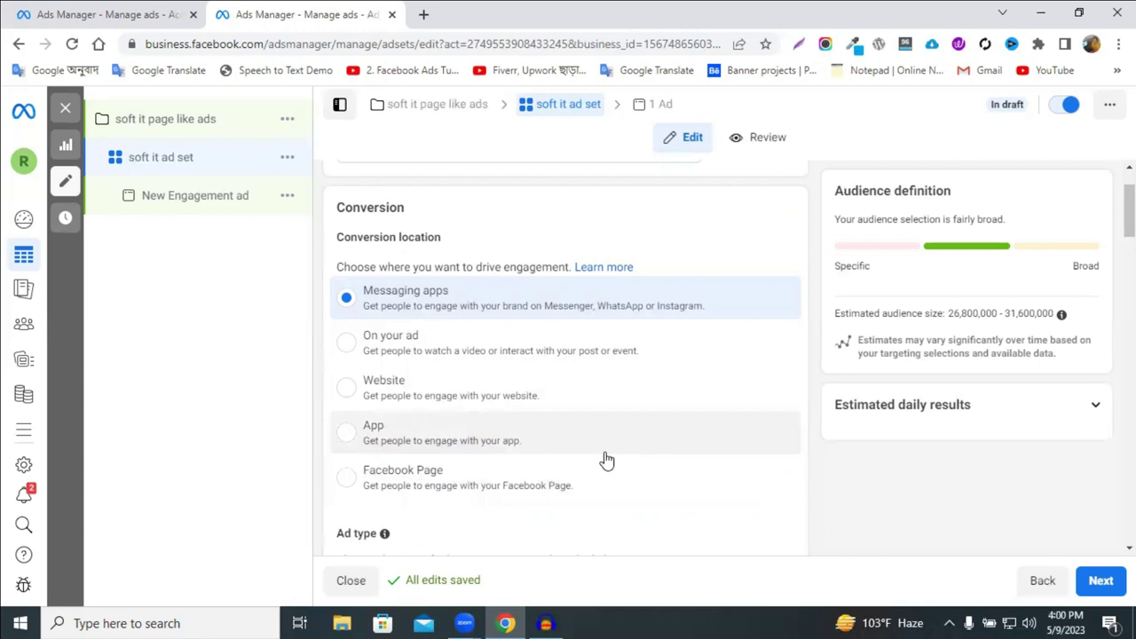
pyautogui.scroll(-1, 539, 436)
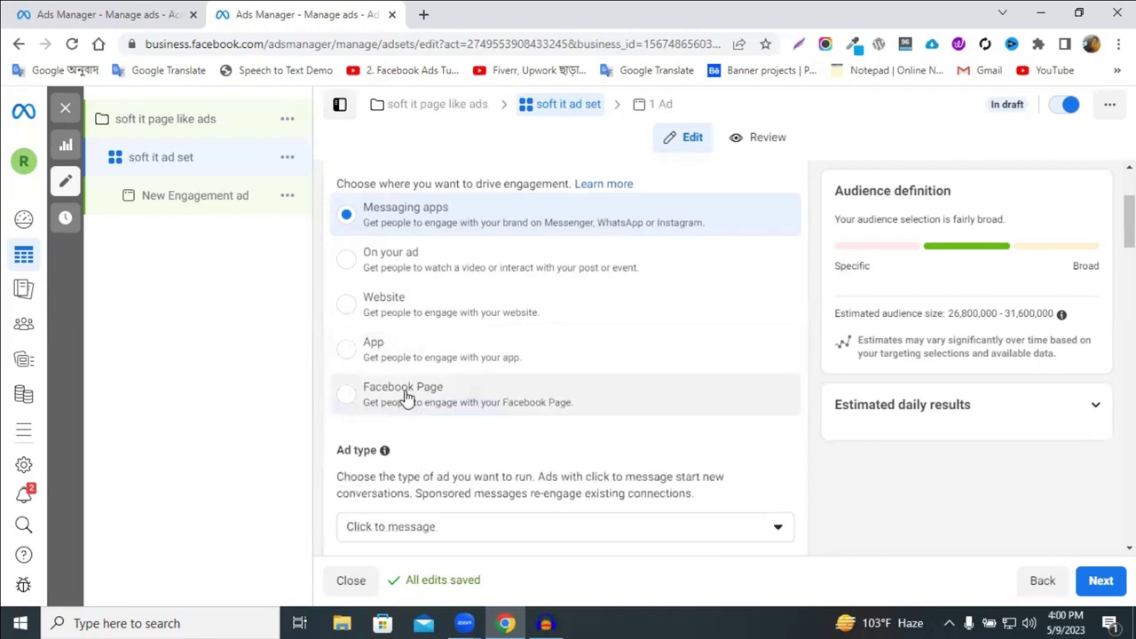
pyautogui.click(466, 410)
pyautogui.scroll(-2, 504, 408)
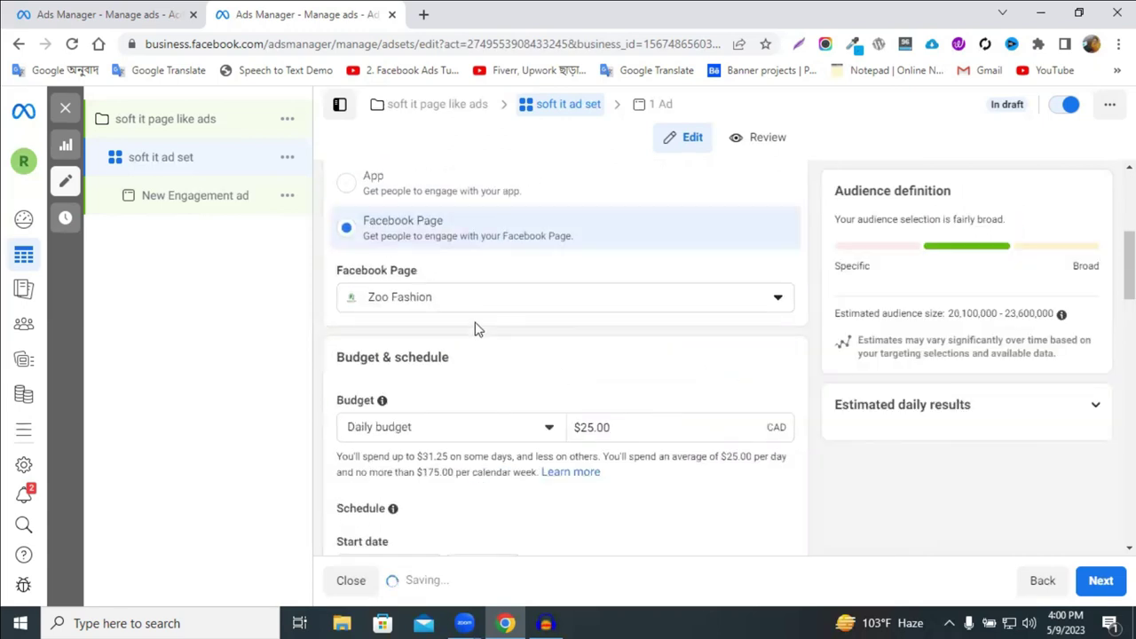
pyautogui.click(463, 298)
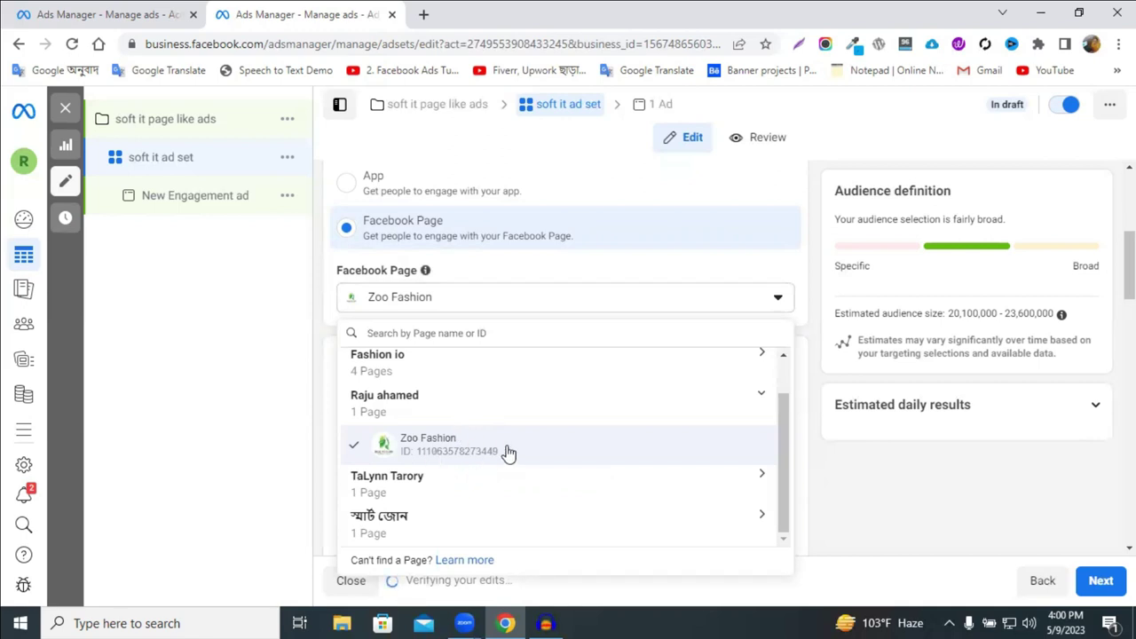
pyautogui.click(480, 454)
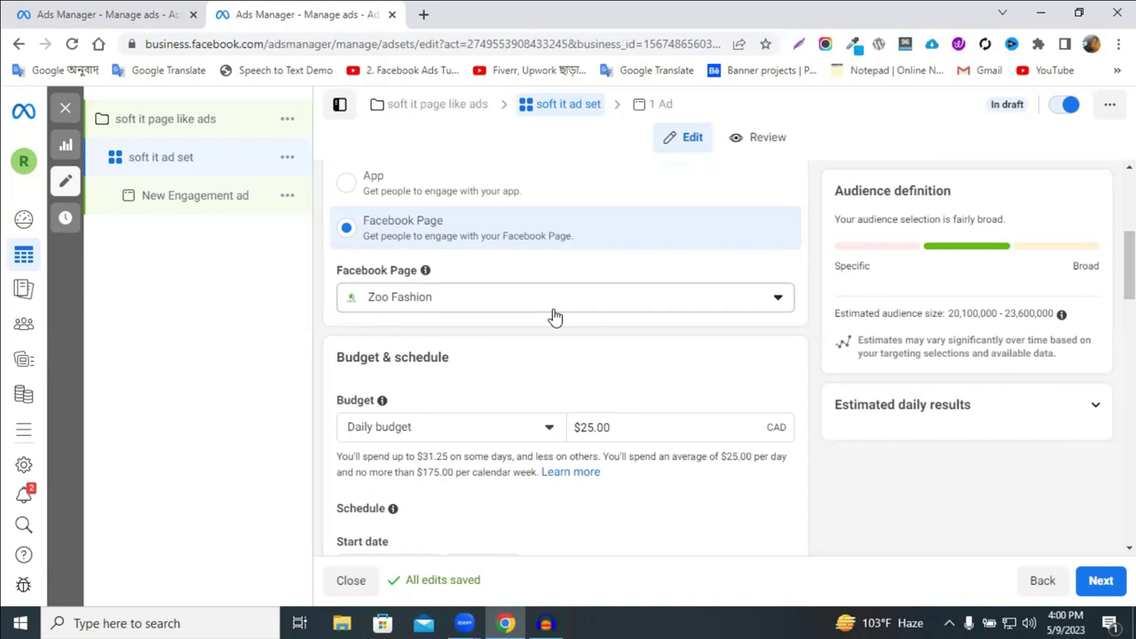
# Set the ad set's daily budget to $10.00 CAD.
pyautogui.scroll(-2, 569, 329)
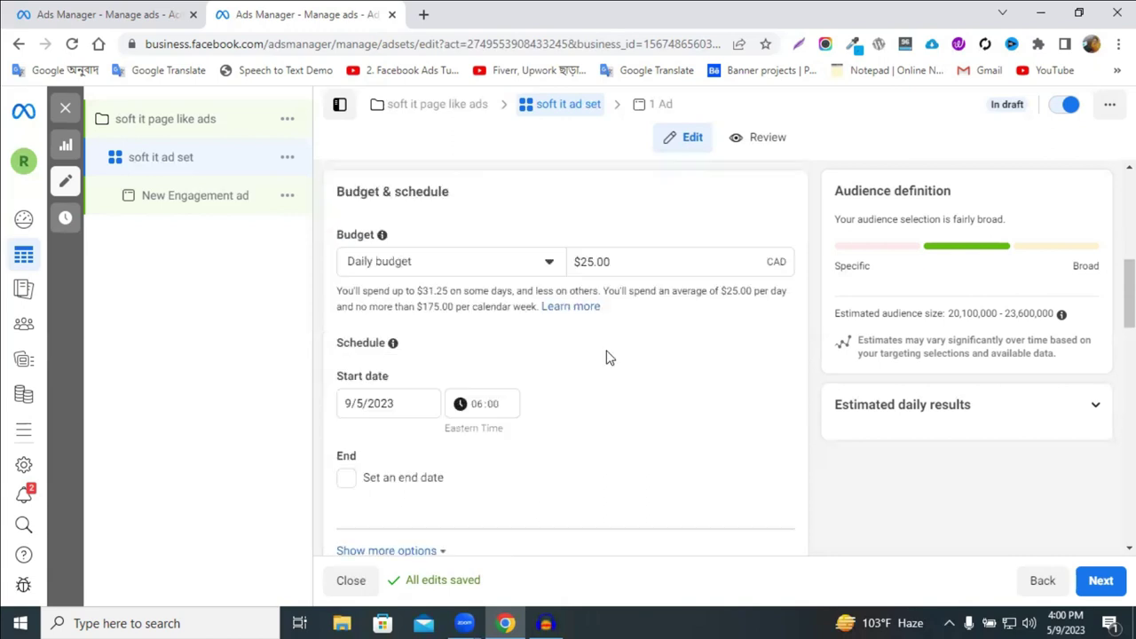
pyautogui.doubleClick(595, 261)
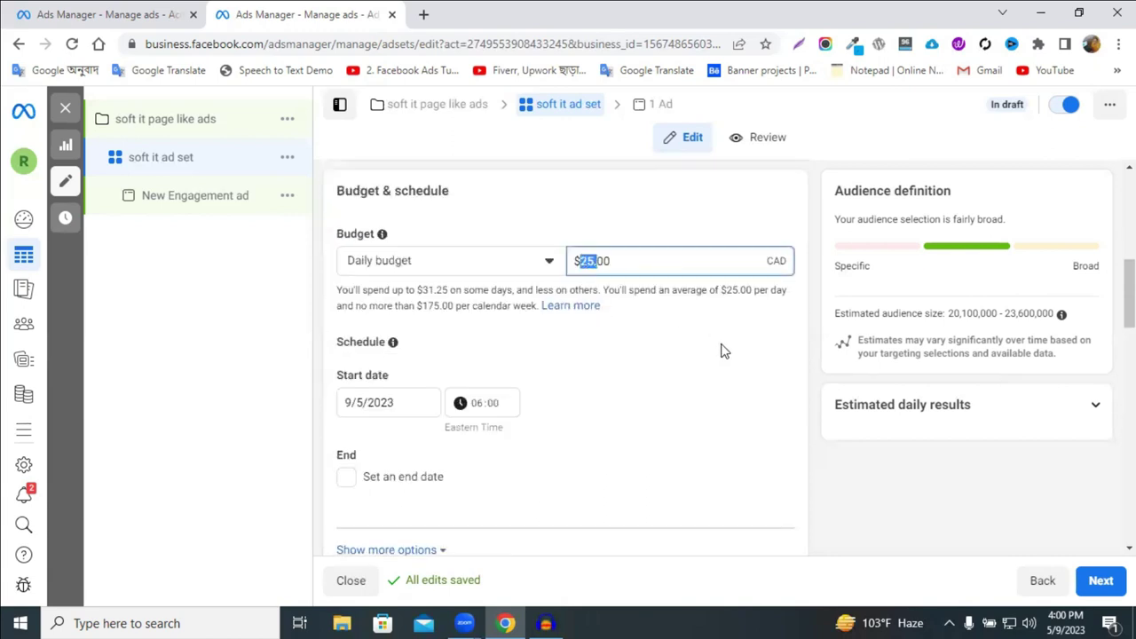
pyautogui.doubleClick(598, 261)
pyautogui.write('10')
pyautogui.click(655, 379)
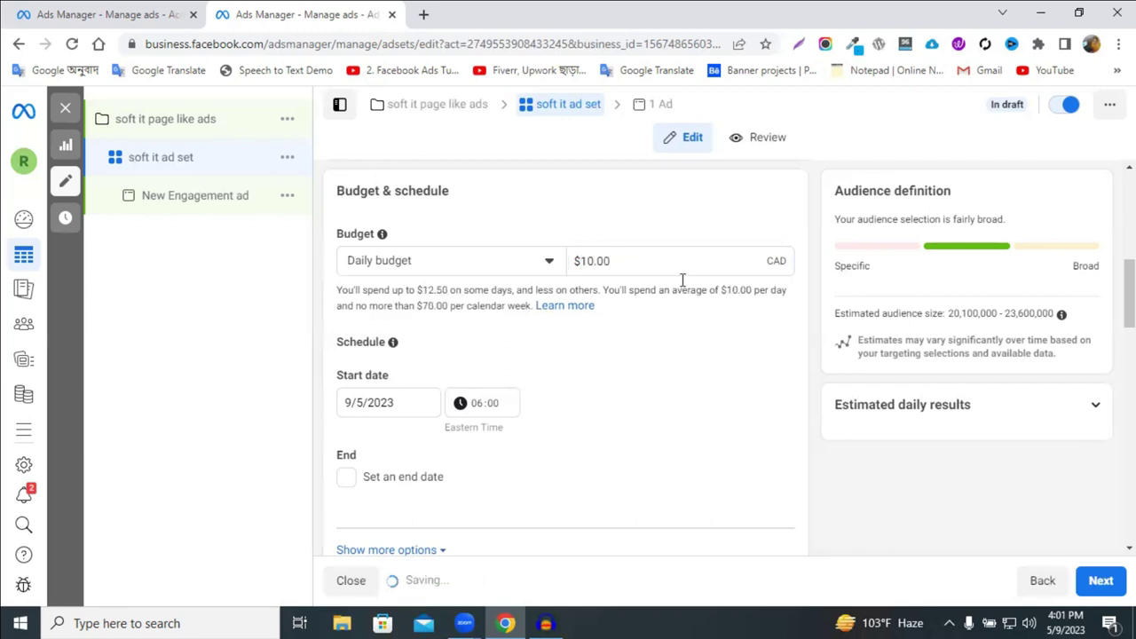
pyautogui.click(582, 257)
pyautogui.click(694, 367)
pyautogui.scroll(-1, 500, 352)
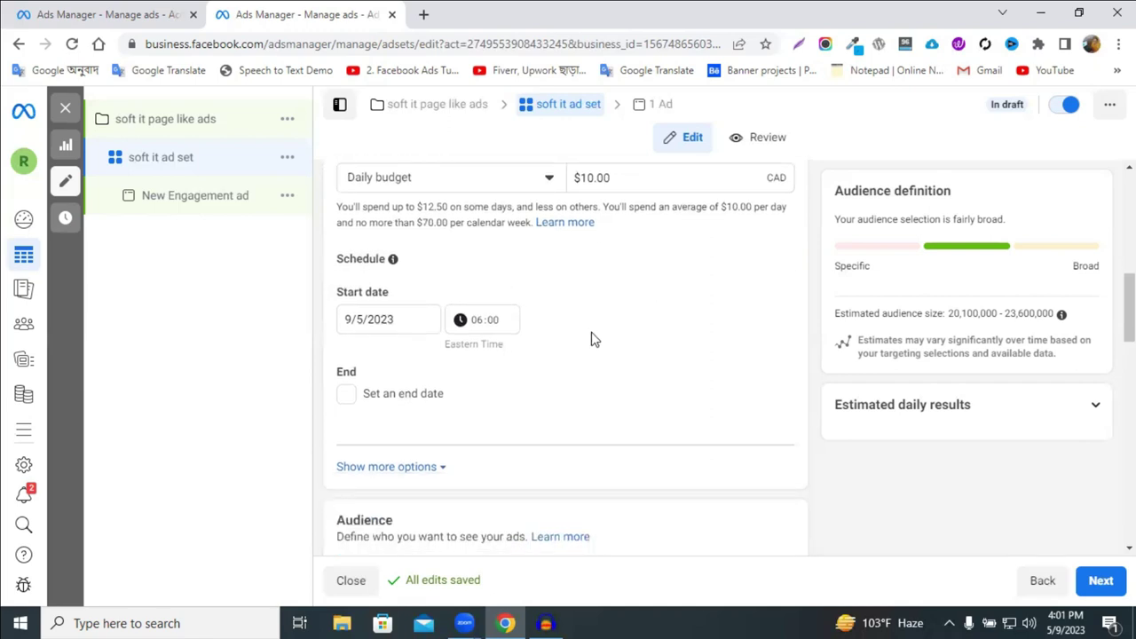
pyautogui.scroll(1, 593, 339)
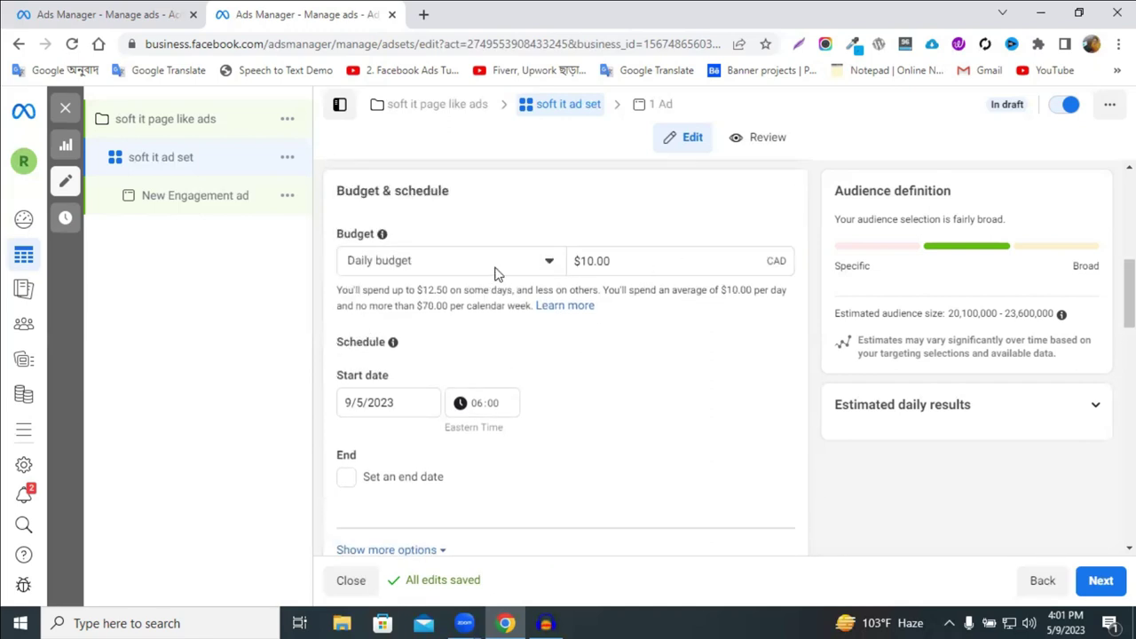
pyautogui.click(613, 260)
pyautogui.doubleClick(614, 260)
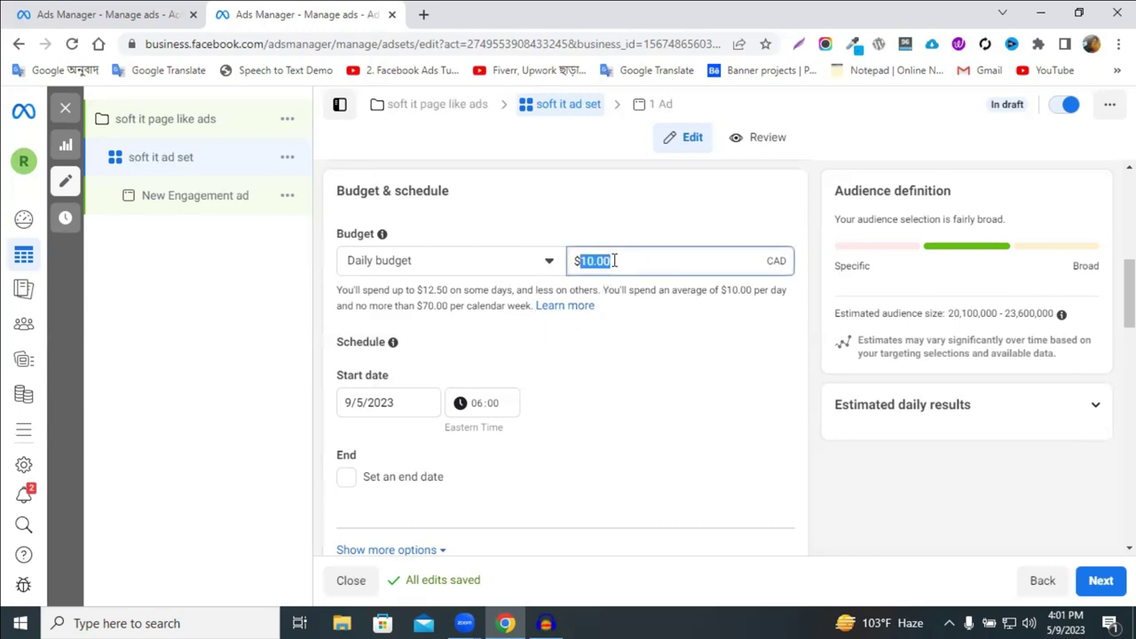
pyautogui.click(600, 390)
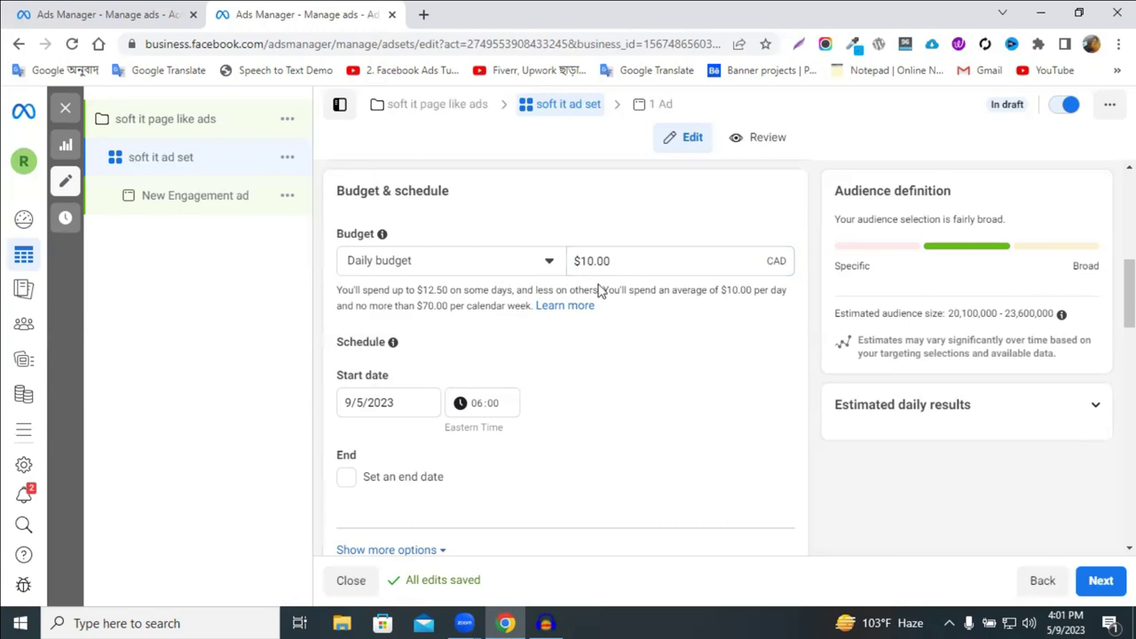
pyautogui.moveTo(594, 261); pyautogui.dragTo(578, 261)
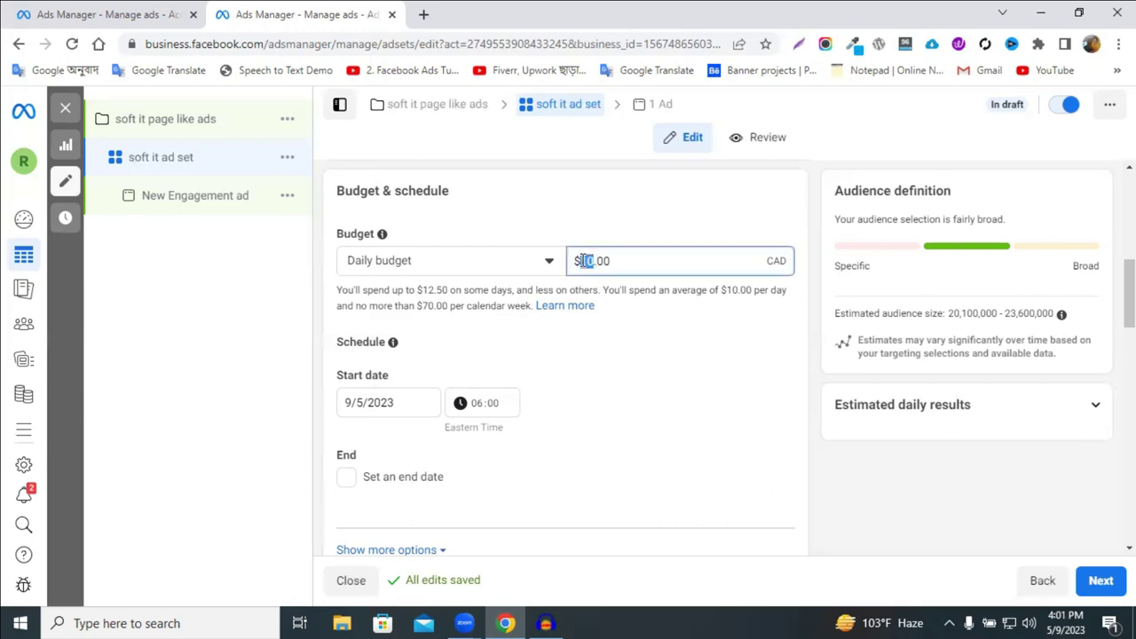
pyautogui.click(588, 261)
# Enable an end date for the ad set's schedule and set it to 18/5/2023 at 05:00.
pyautogui.scroll(-1, 603, 364)
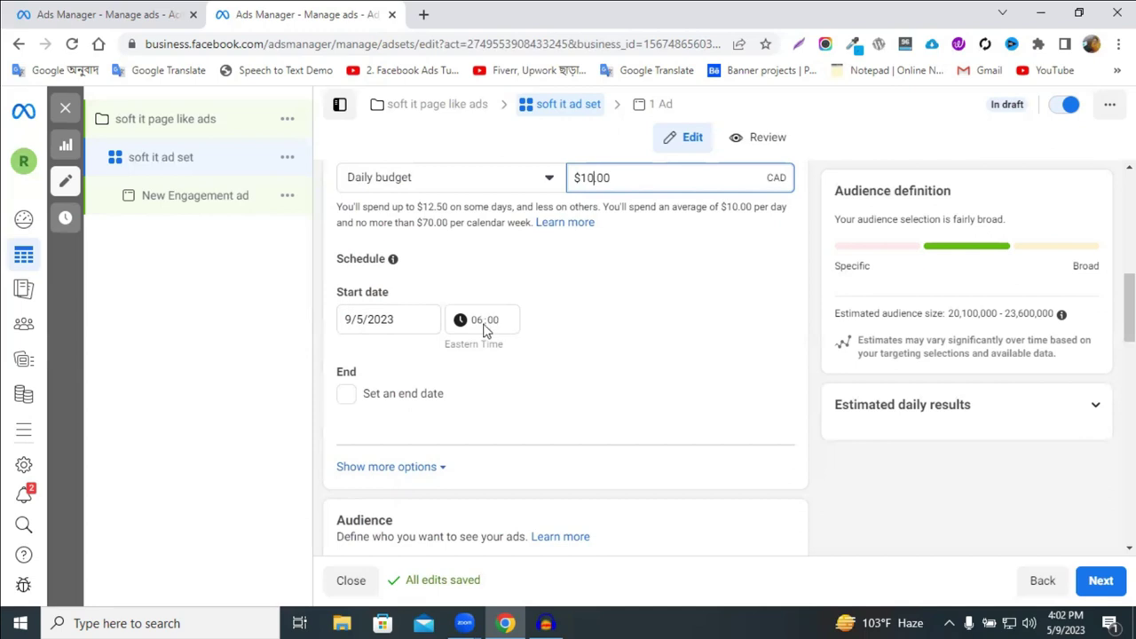
pyautogui.click(346, 395)
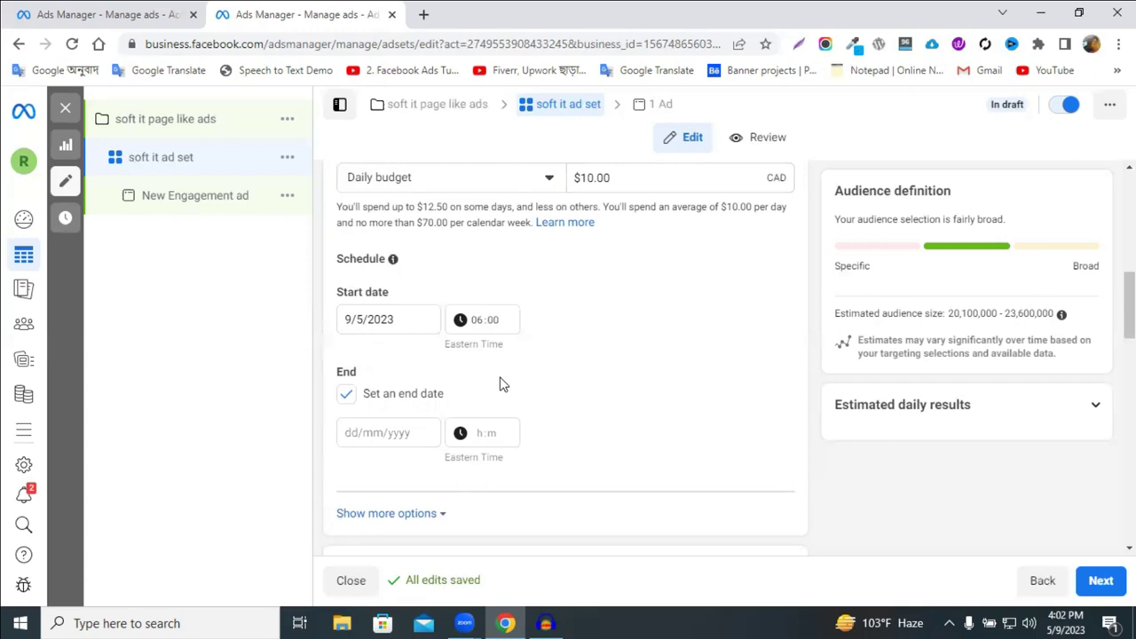
pyautogui.click(384, 432)
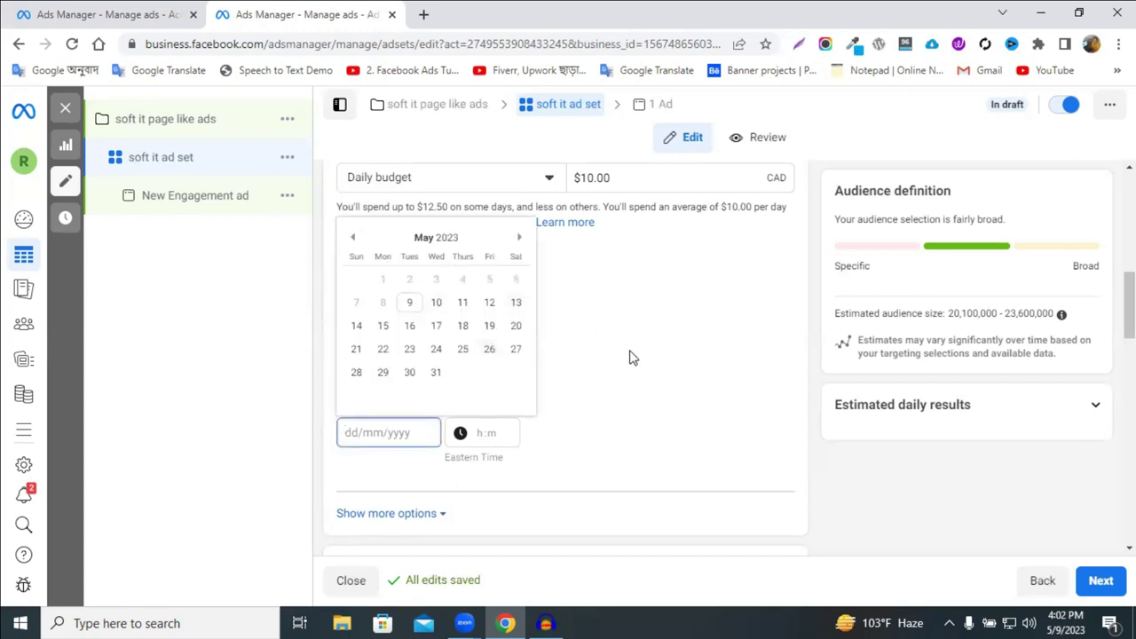
pyautogui.click(579, 348)
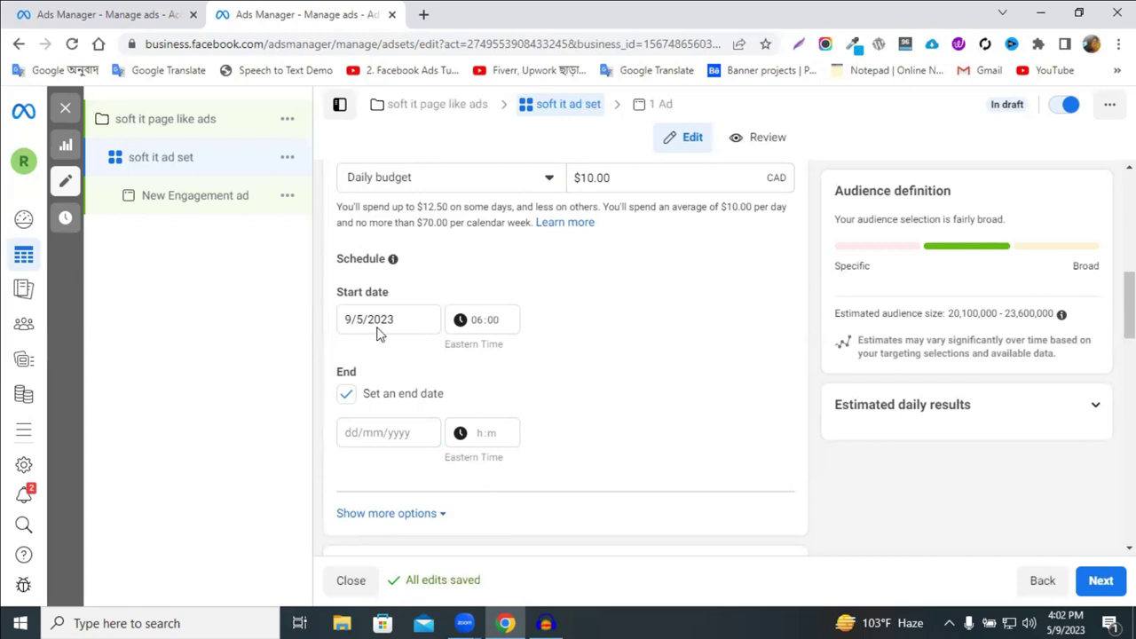
pyautogui.click(373, 429)
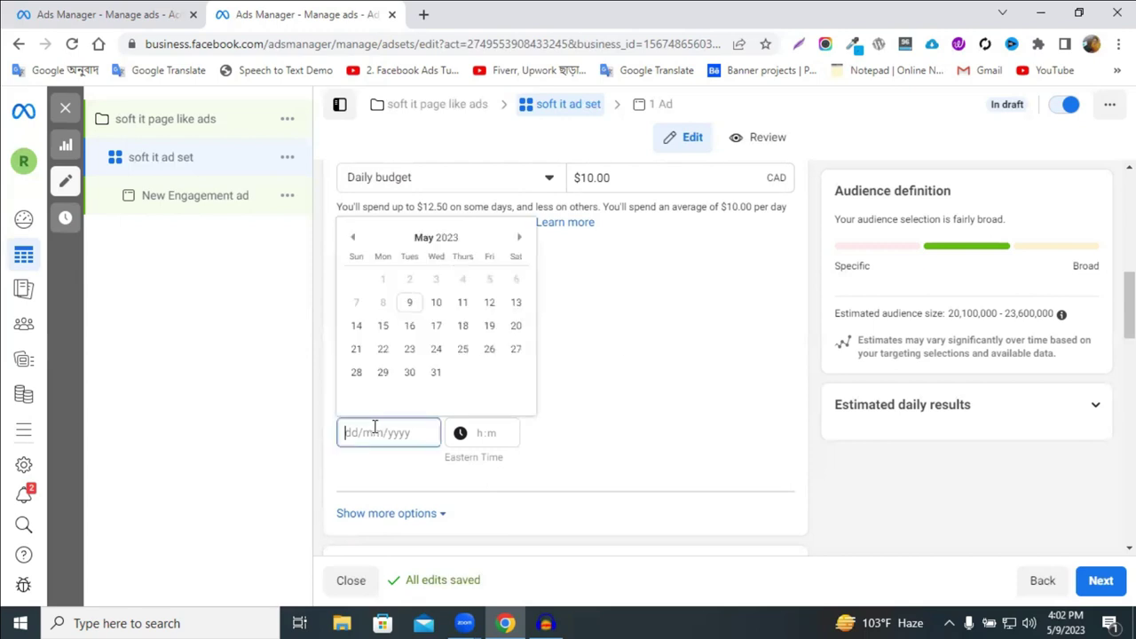
pyautogui.click(462, 325)
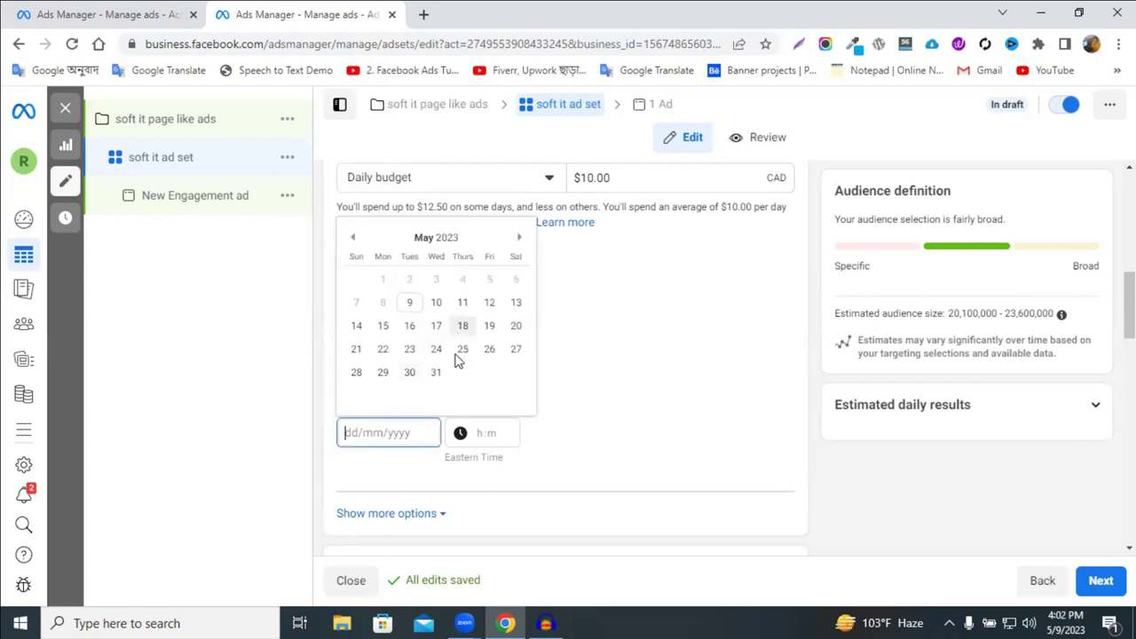
pyautogui.click(482, 435)
pyautogui.write('5')
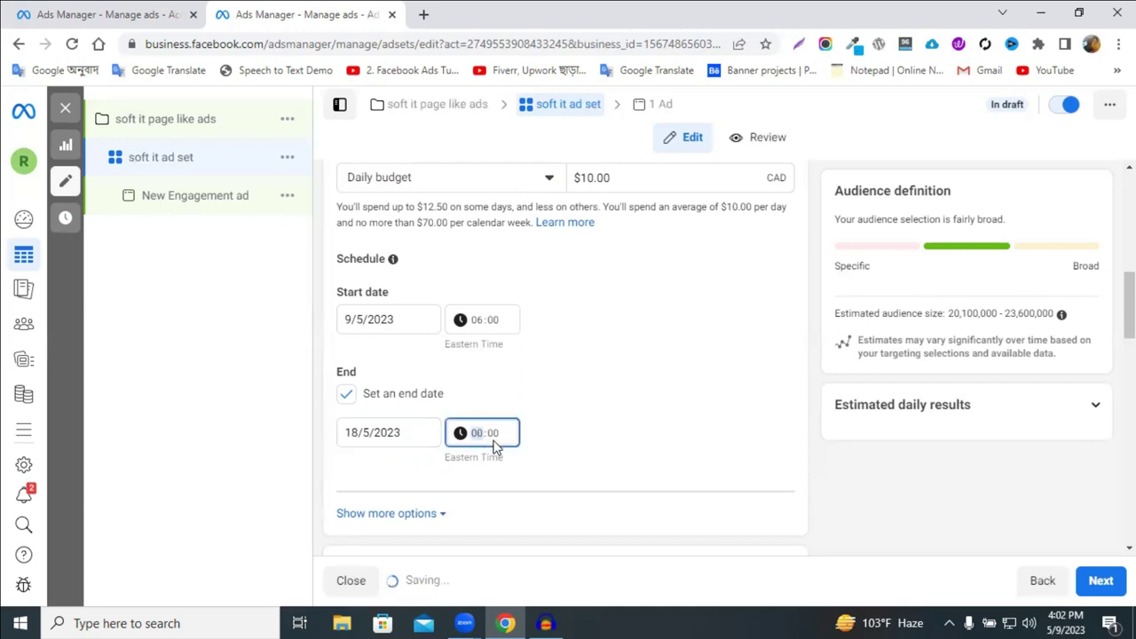
pyautogui.click(617, 437)
# Edit the audience locations by removing Canada and including the country Bangladesh.
pyautogui.scroll(-1, 723, 423)
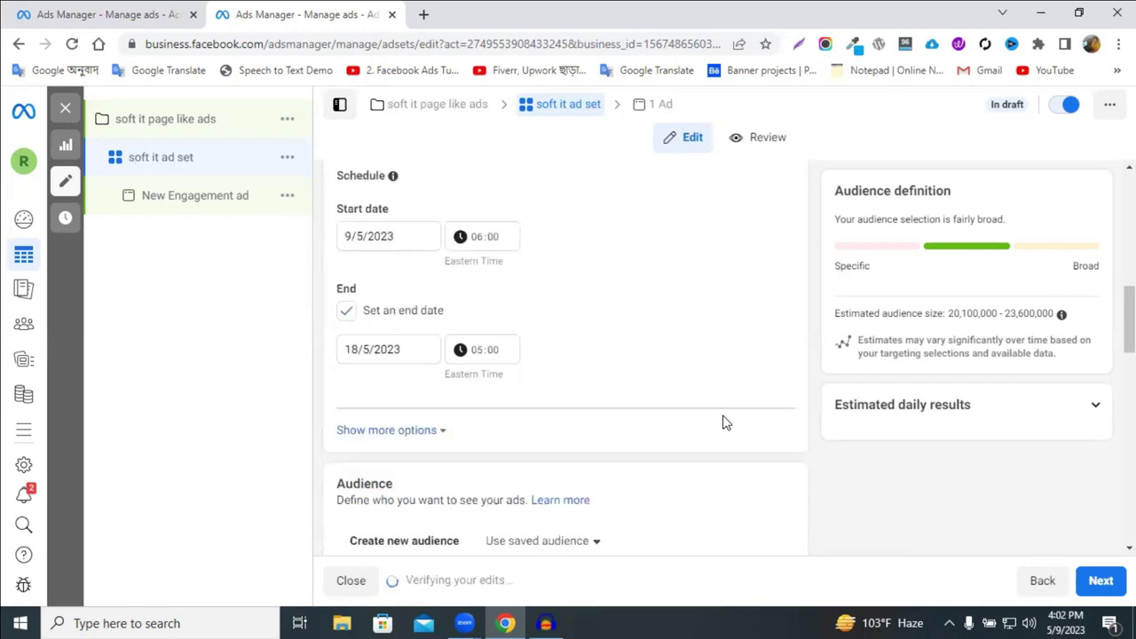
pyautogui.scroll(-3, 479, 300)
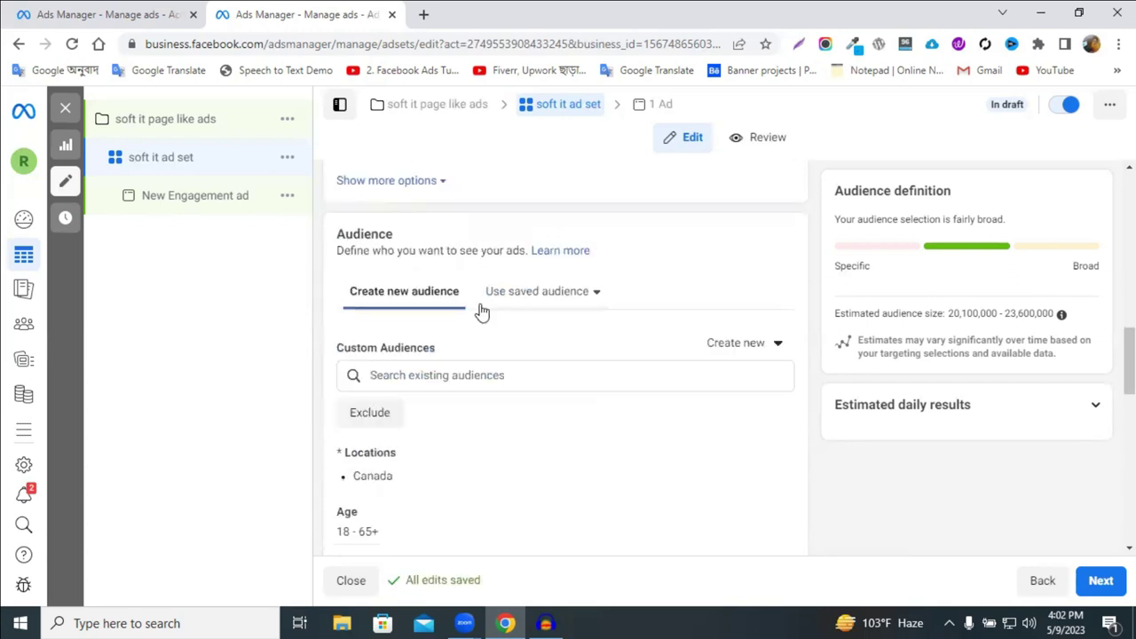
pyautogui.scroll(-2, 496, 302)
pyautogui.scroll(-1, 426, 266)
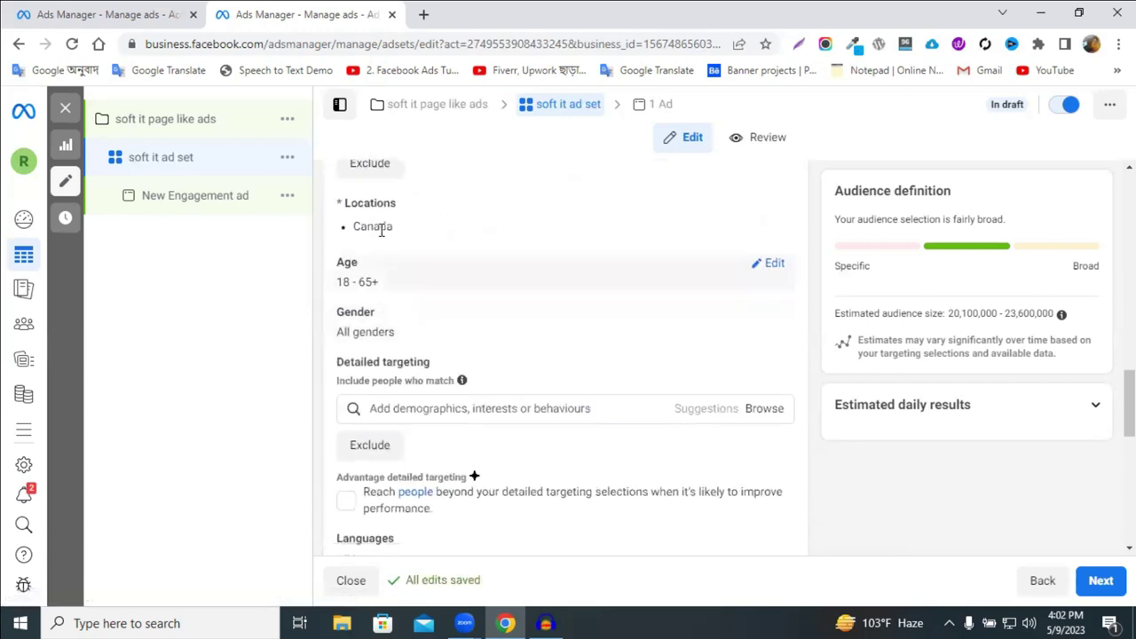
pyautogui.scroll(2, 648, 258)
pyautogui.scroll(-1, 457, 346)
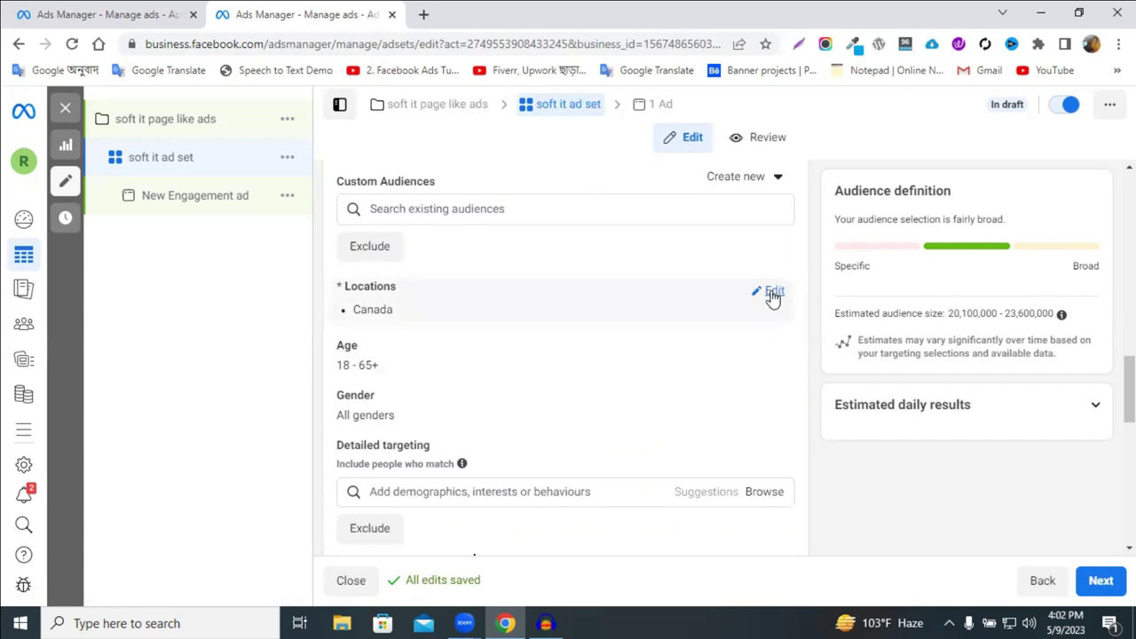
pyautogui.click(774, 292)
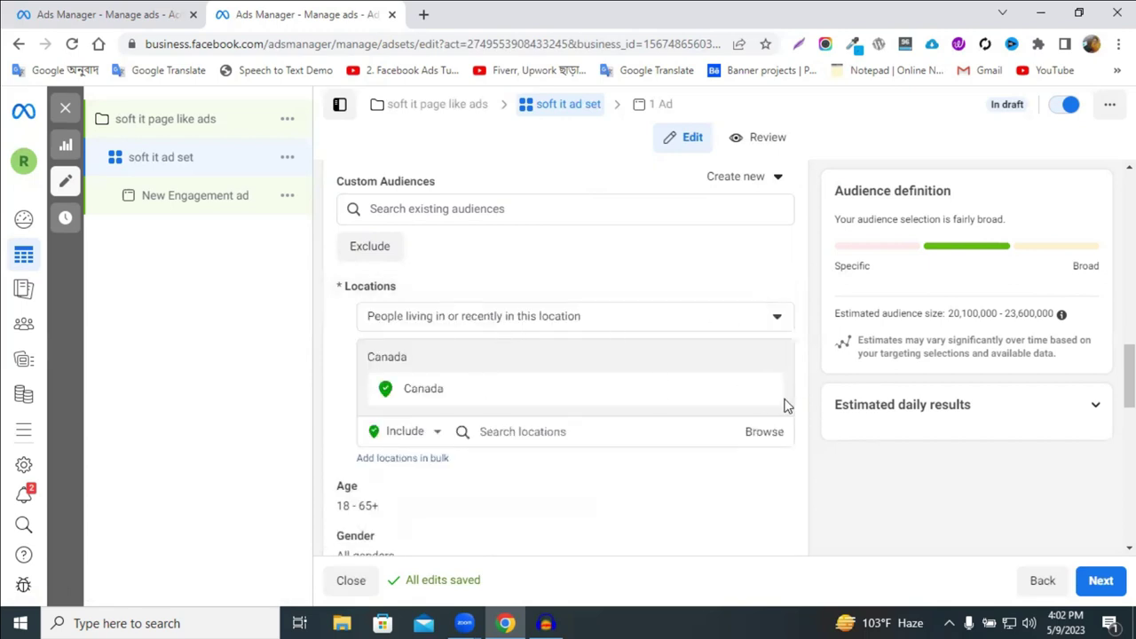
pyautogui.click(539, 408)
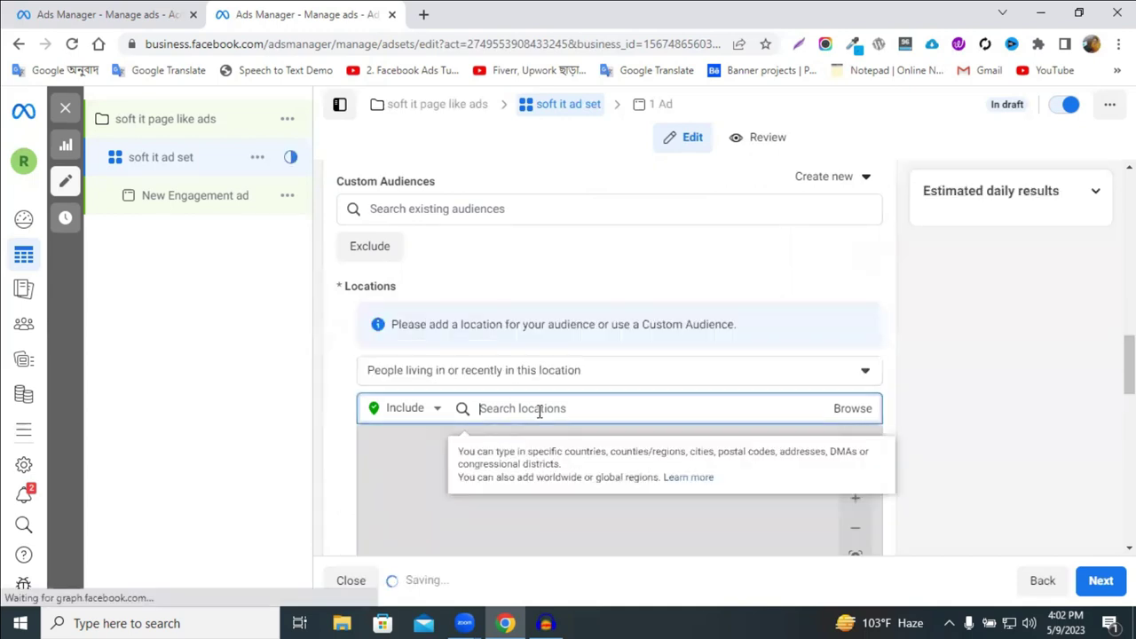
pyautogui.write('band')
pyautogui.write('ladesh')
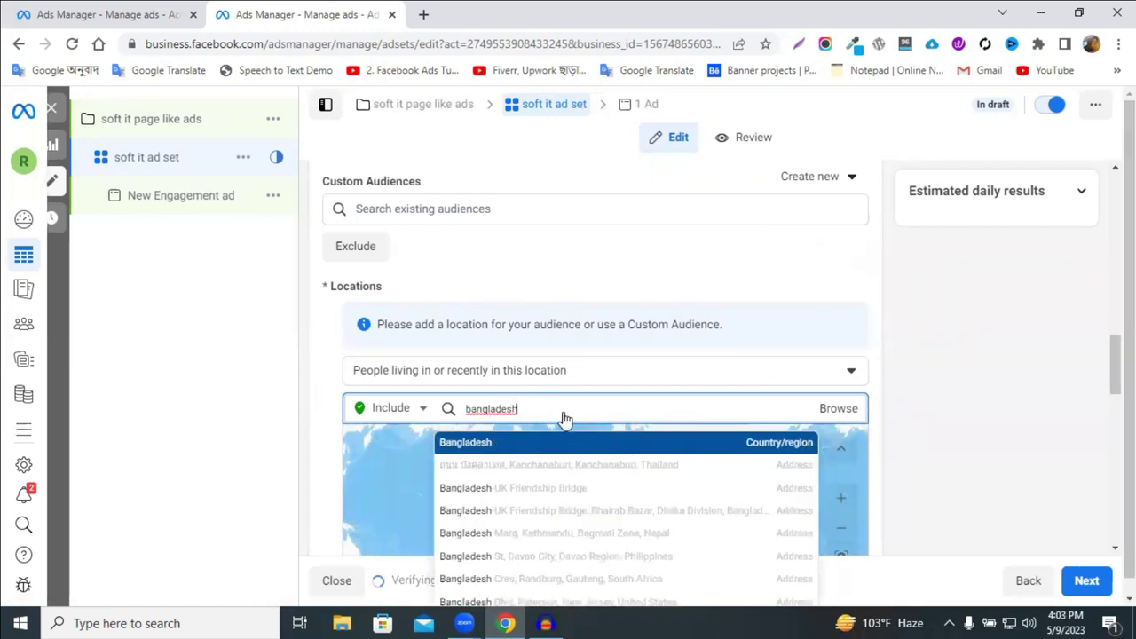
pyautogui.press('Return')
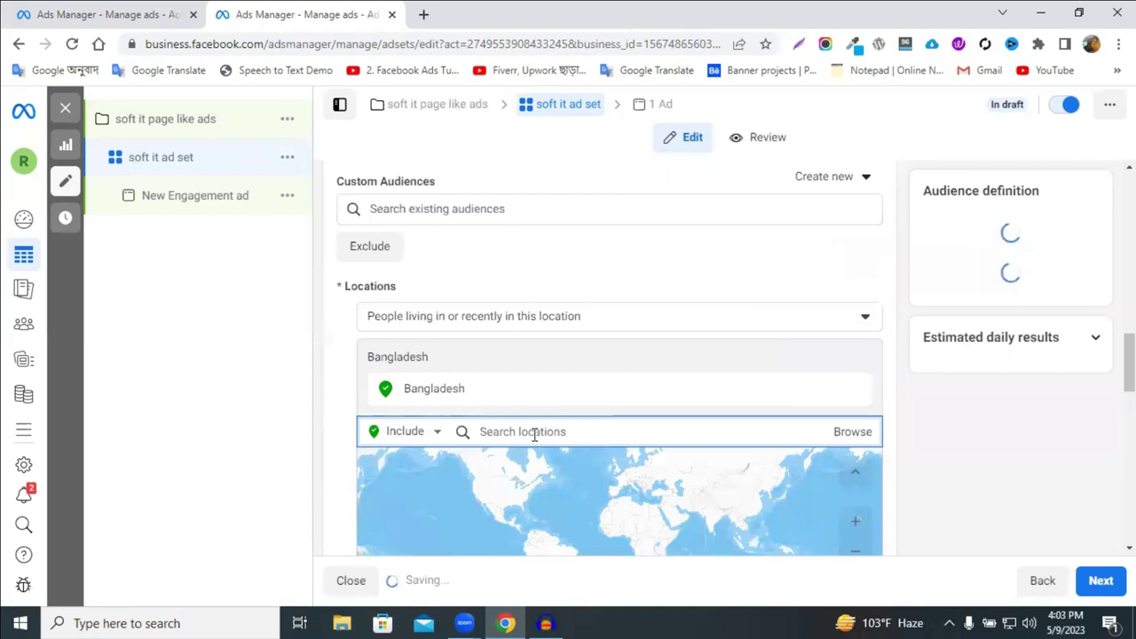
# Include the United States as a second audience location and remove it again.
pyautogui.write('usa')
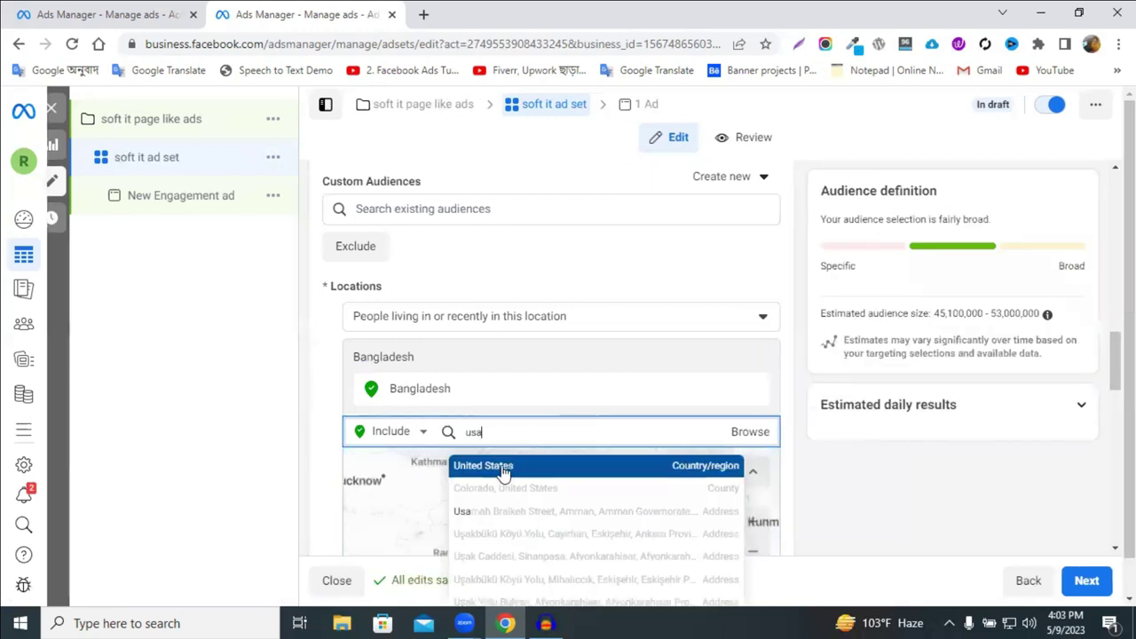
pyautogui.click(509, 468)
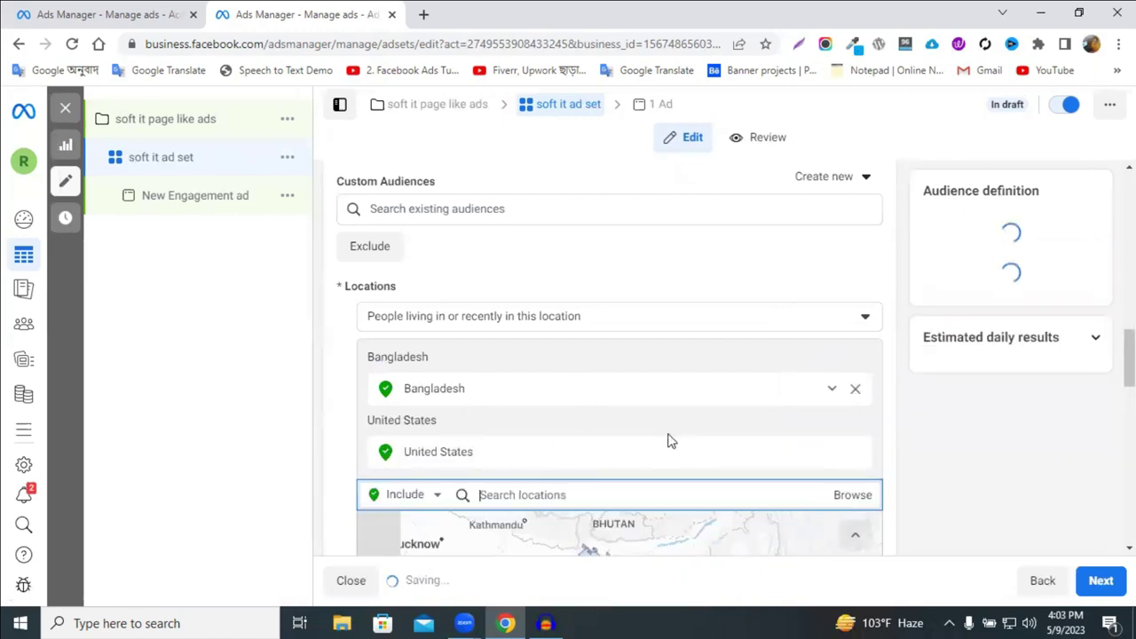
pyautogui.moveTo(751, 463)
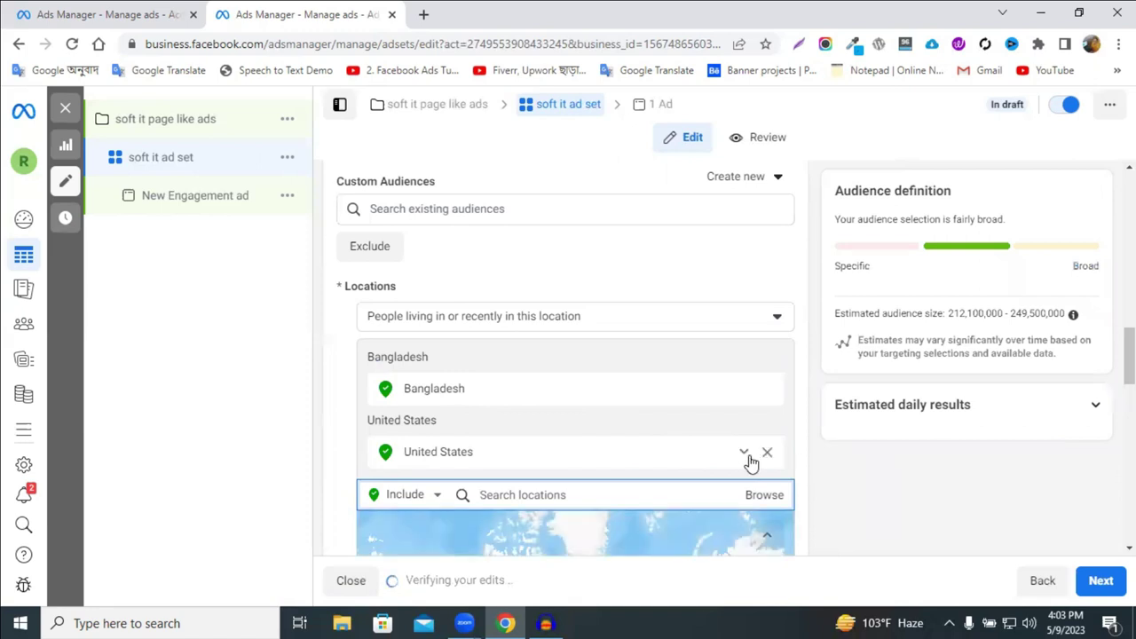
pyautogui.click(768, 454)
# Narrow the audience location from Bangladesh to the city Dhaka, Dhaka Division.
pyautogui.scroll(-3, 842, 457)
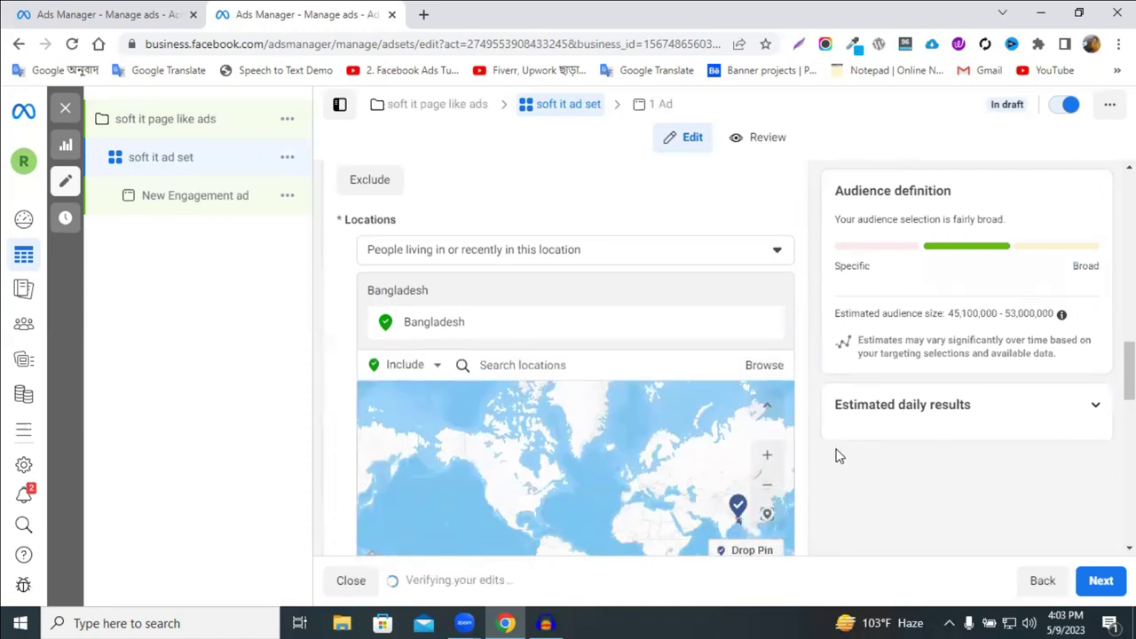
pyautogui.scroll(3, 844, 460)
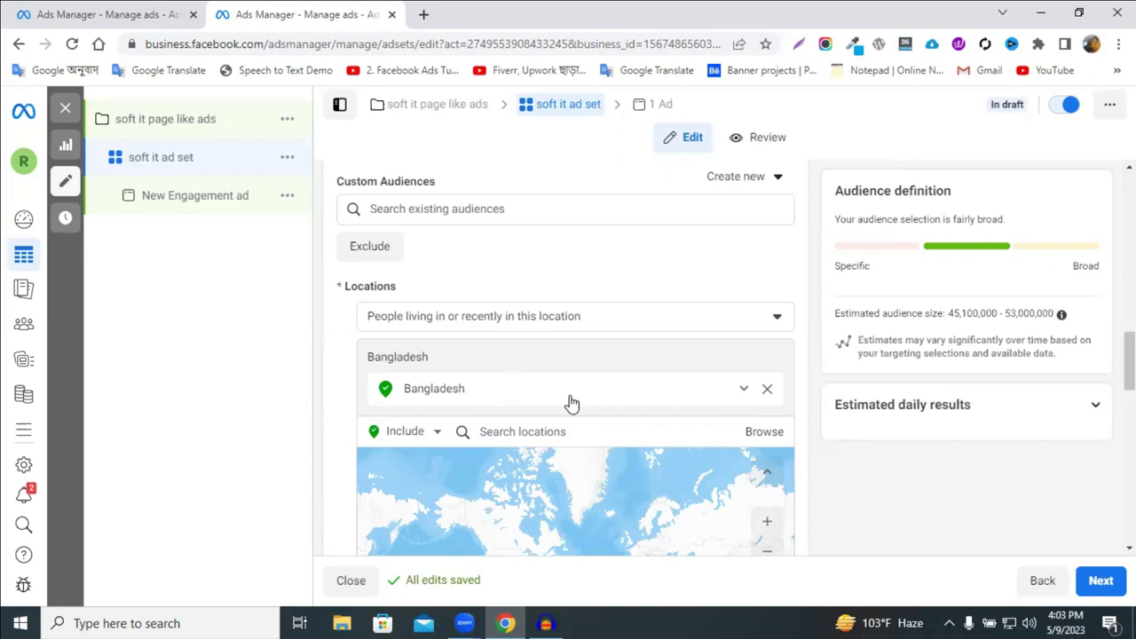
pyautogui.scroll(-3, 543, 413)
pyautogui.scroll(3, 548, 415)
pyautogui.click(531, 431)
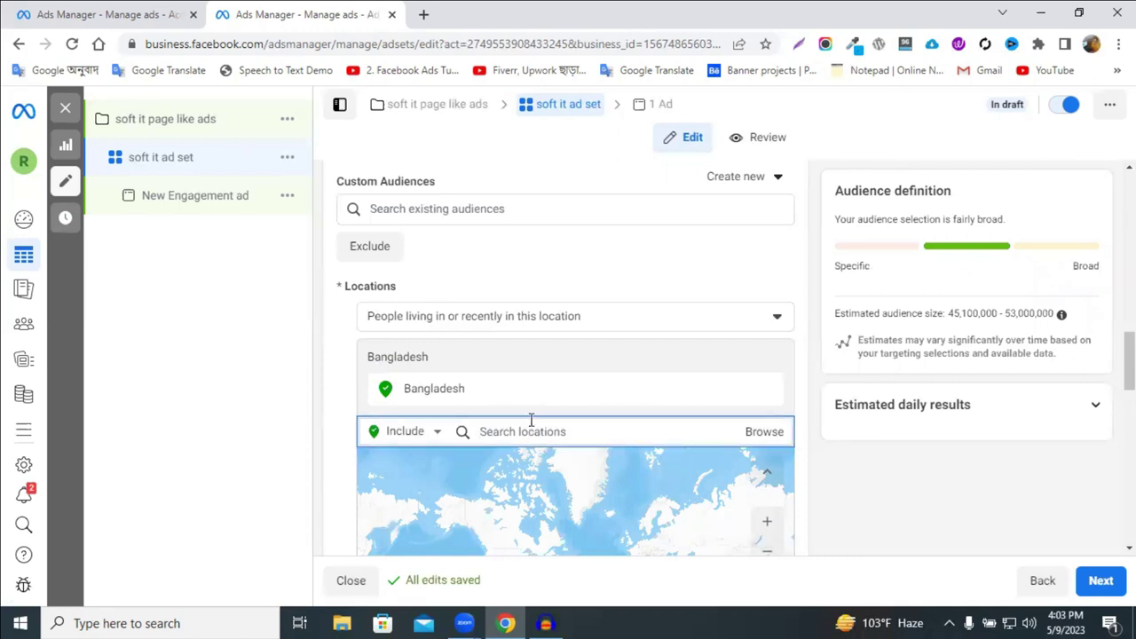
pyautogui.write('dhaka')
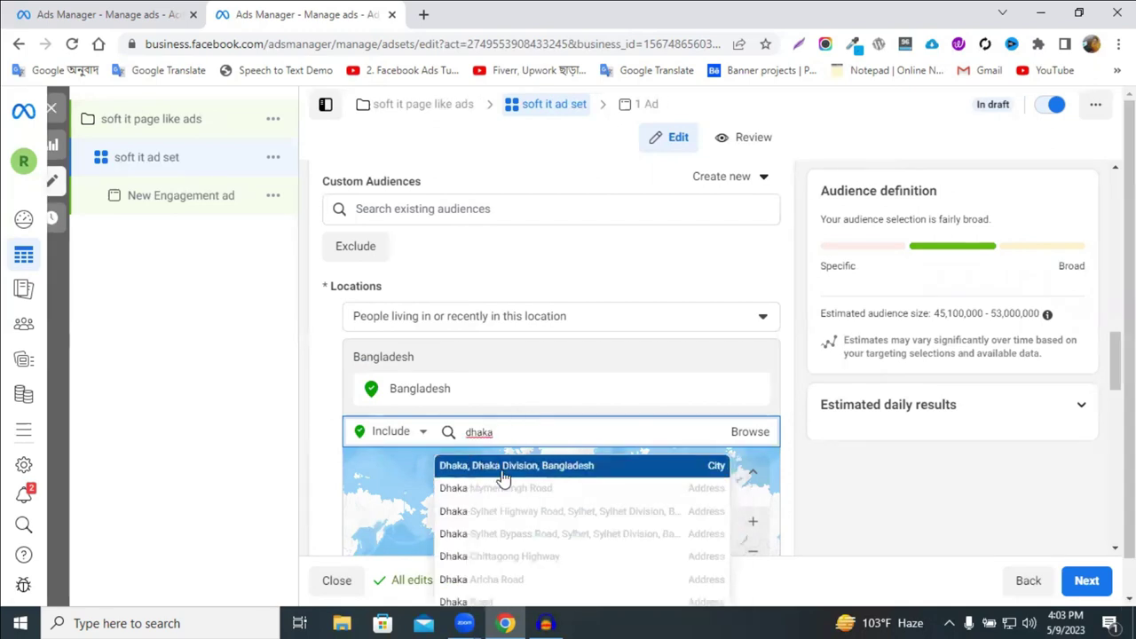
pyautogui.click(502, 476)
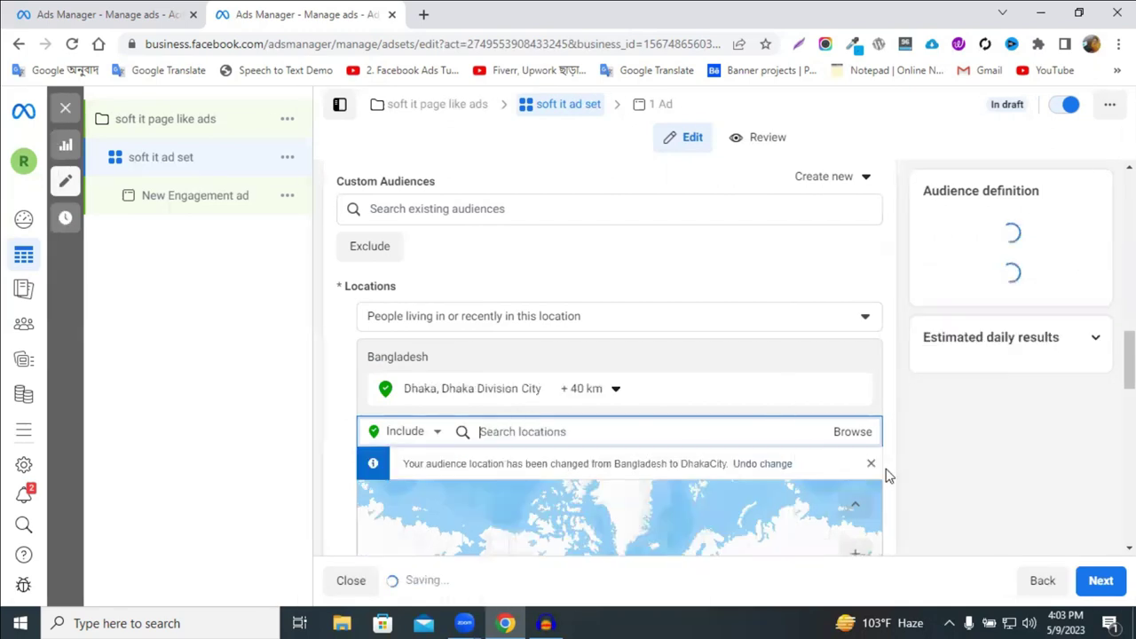
# Set the radius around the Dhaka location to 80 km.
pyautogui.scroll(-2, 1009, 474)
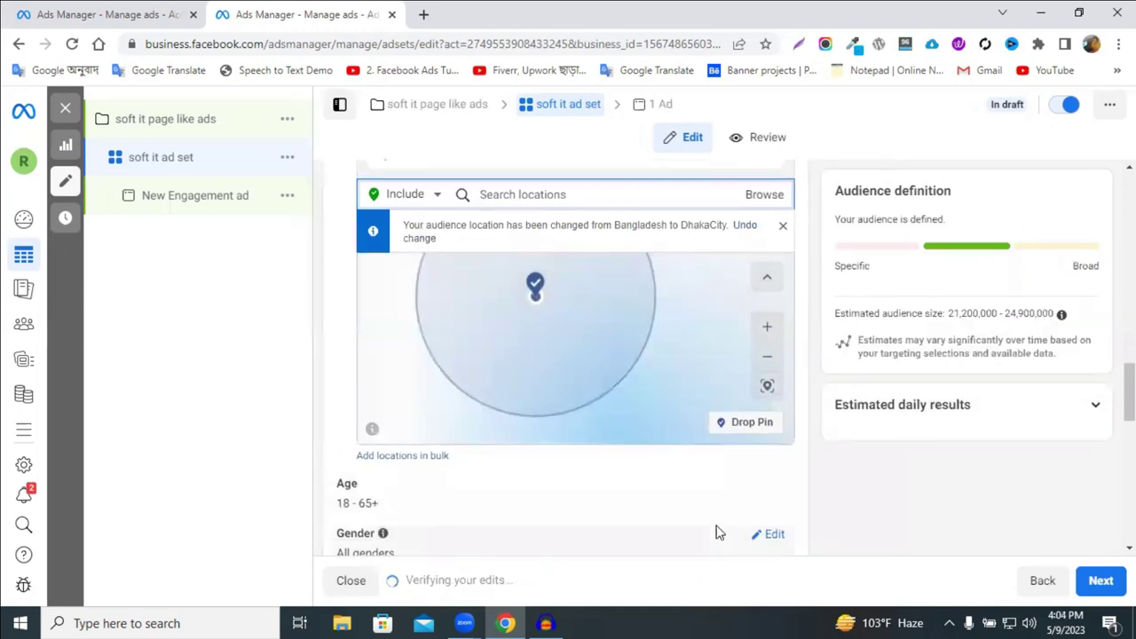
pyautogui.scroll(2, 705, 497)
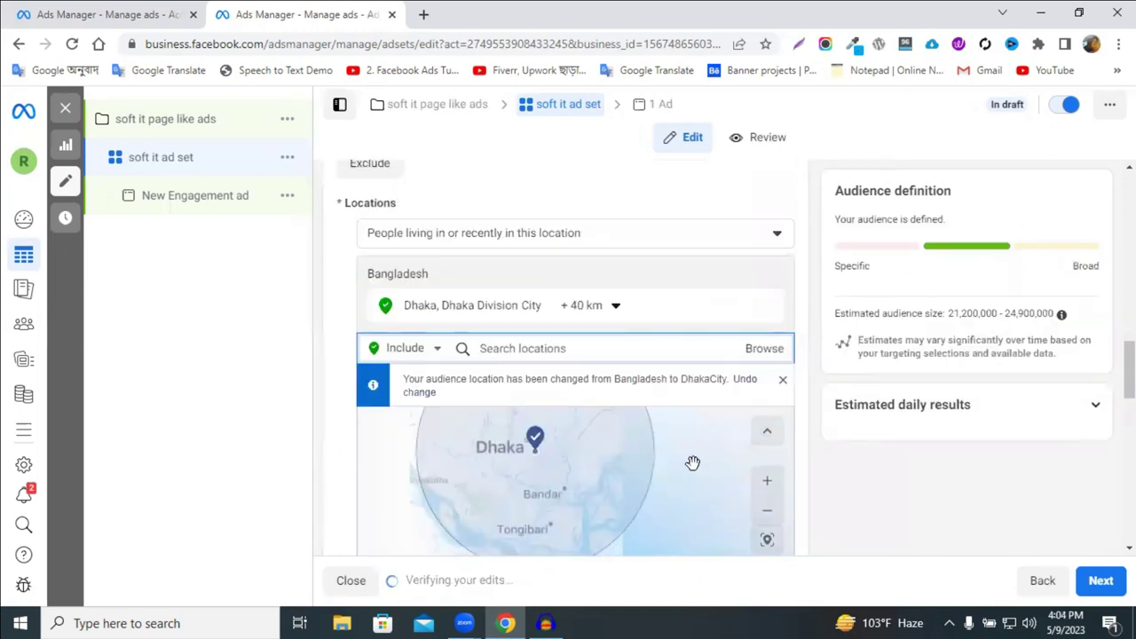
pyautogui.click(588, 307)
pyautogui.moveTo(602, 417); pyautogui.dragTo(668, 421)
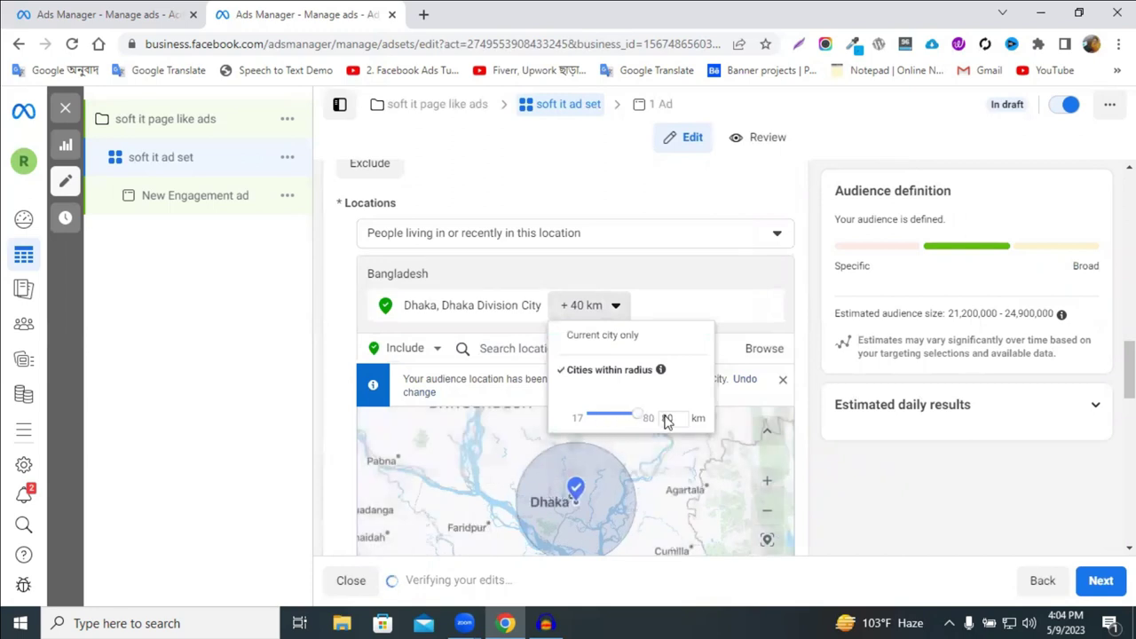
pyautogui.click(922, 488)
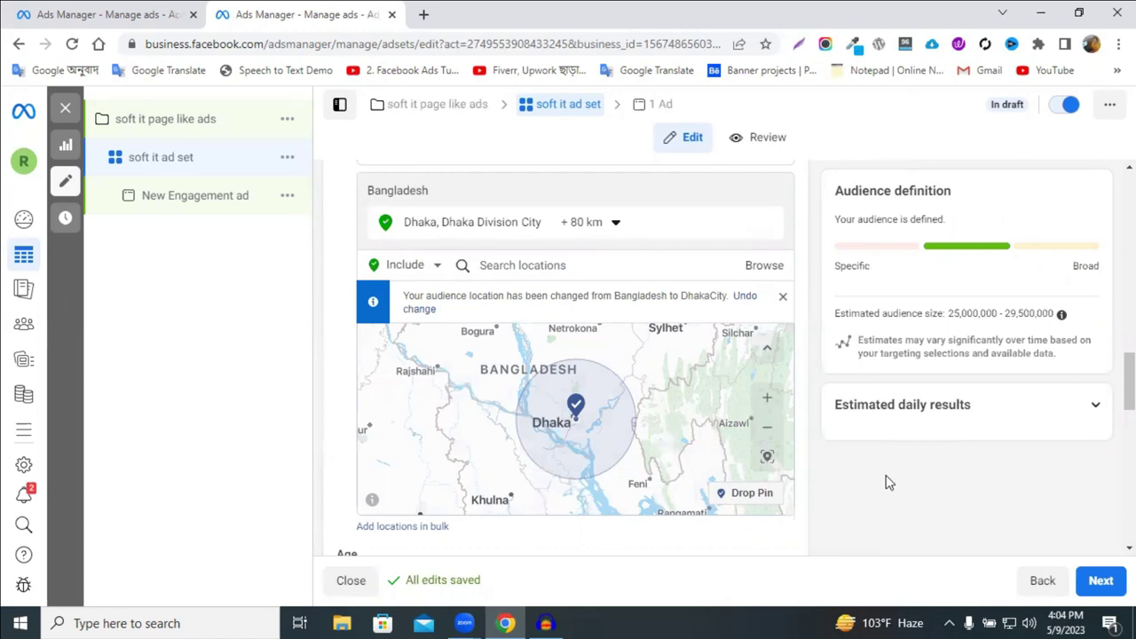
# Drop a location pin on the map near Sylhet to include that area in the audience.
pyautogui.click(737, 495)
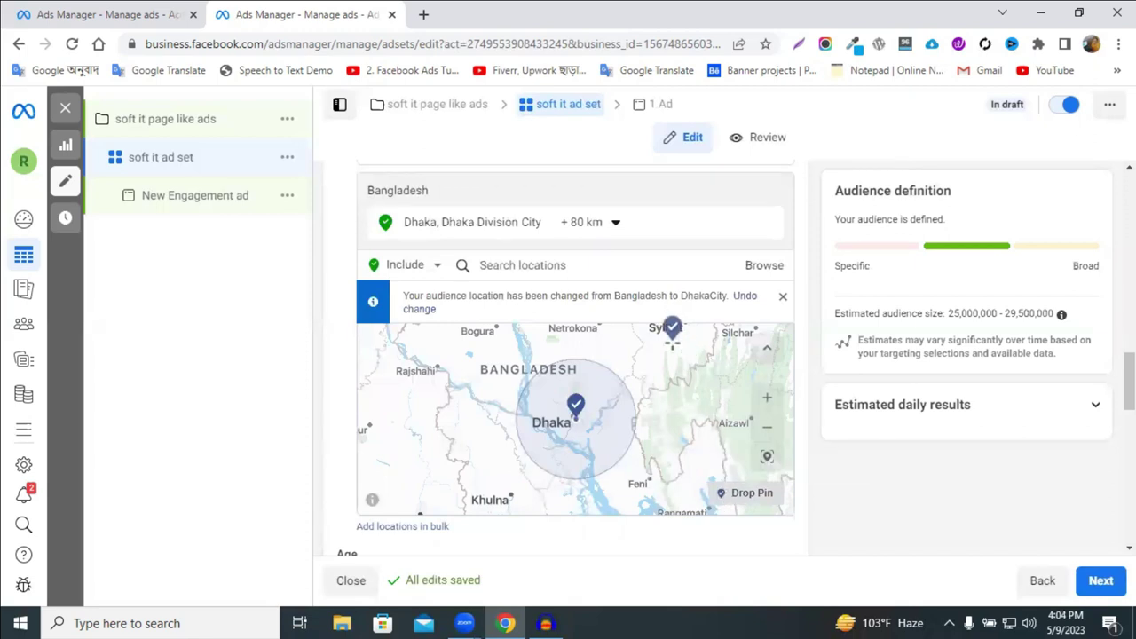
pyautogui.press('Escape')
pyautogui.click(670, 336)
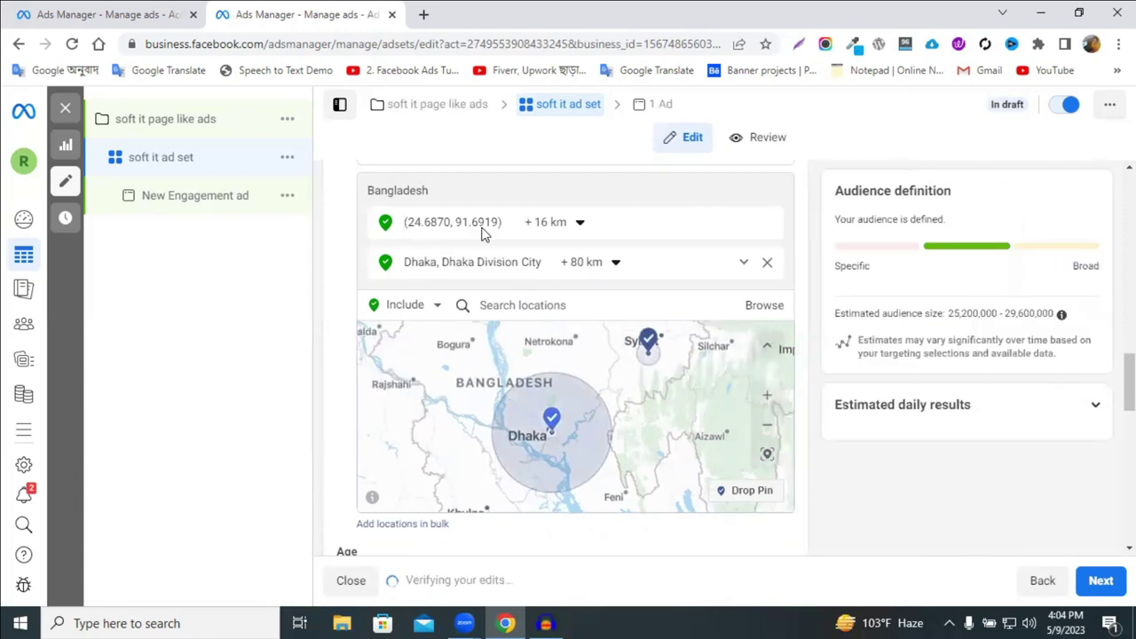
# Set the radius of the pin near Sylhet to 80 km and drop another pin in northwestern Bangladesh.
pyautogui.click(574, 226)
pyautogui.moveTo(581, 277)
pyautogui.mouseDown()
pyautogui.moveTo(611, 278)
pyautogui.moveTo(564, 275)
pyautogui.moveTo(587, 275)
pyautogui.mouseUp()
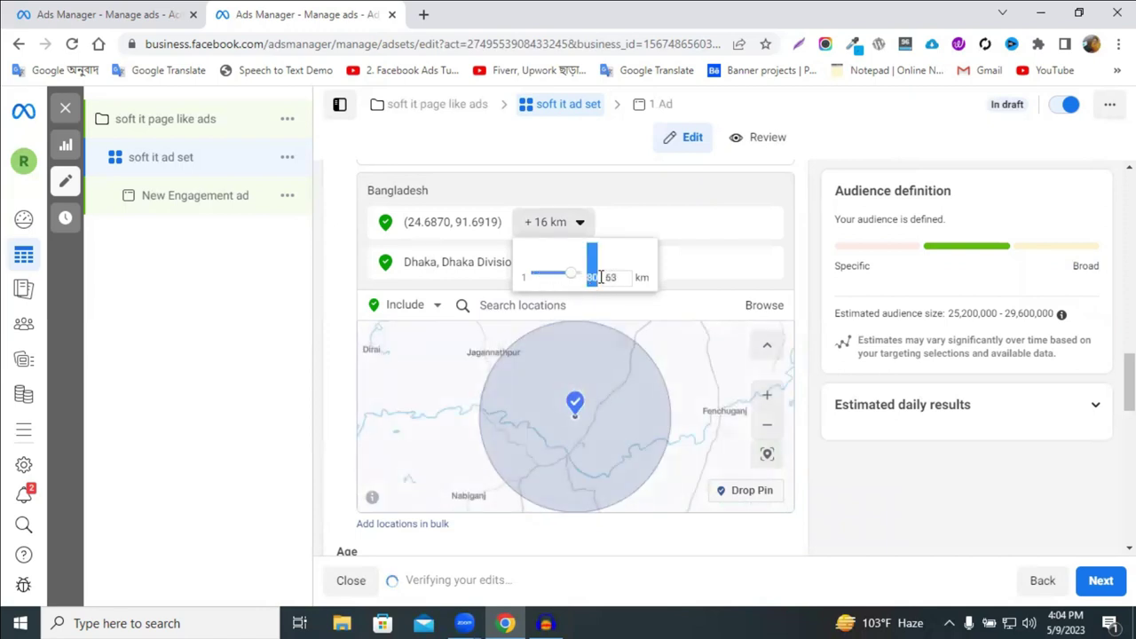
pyautogui.click(636, 420)
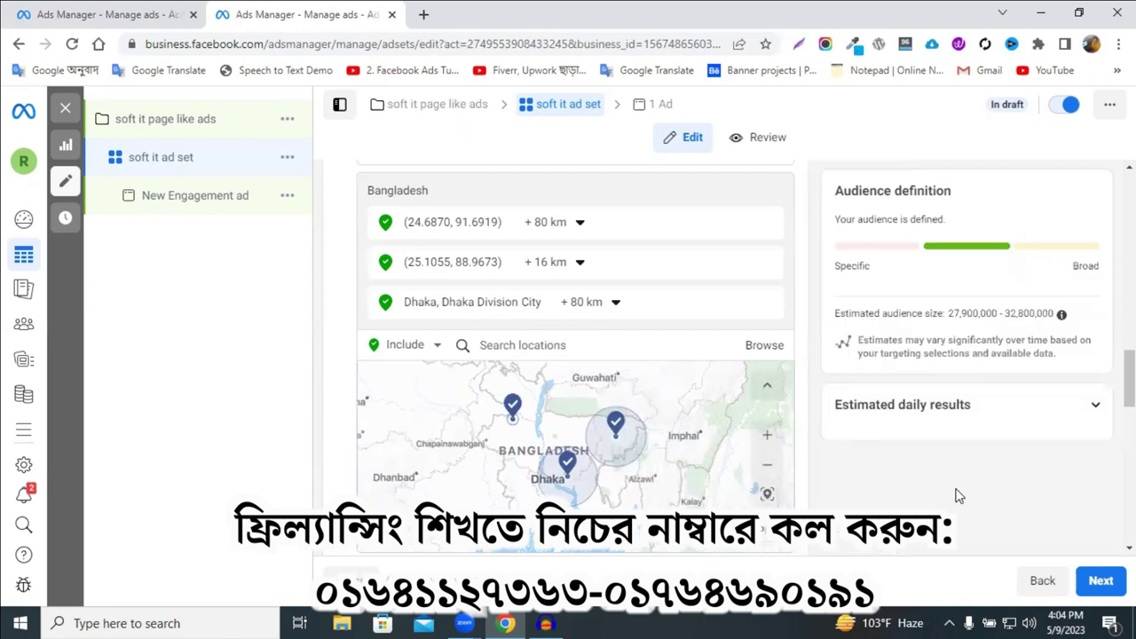
# Edit the audience age range and set the maximum age to 45.
pyautogui.scroll(-2, 956, 494)
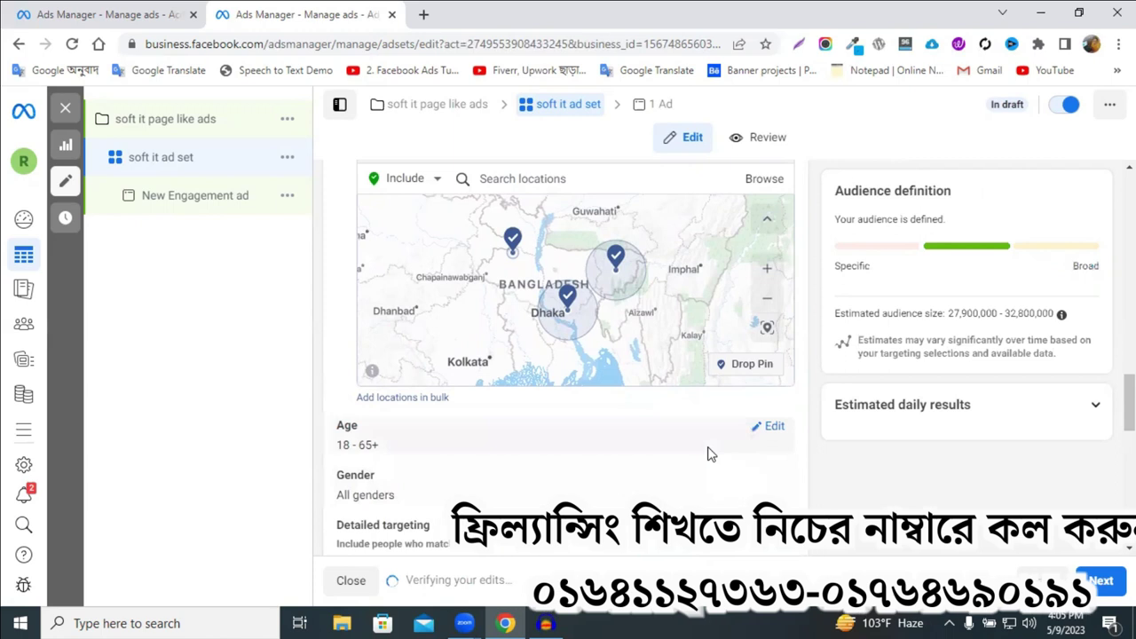
pyautogui.click(774, 430)
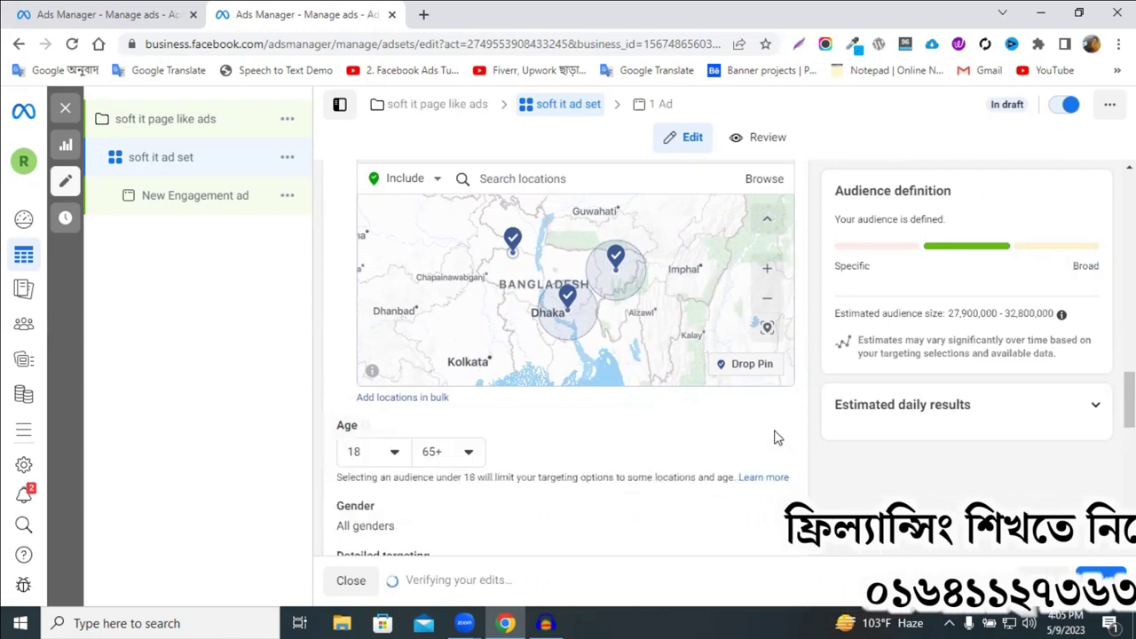
pyautogui.click(439, 454)
pyautogui.scroll(3, 473, 369)
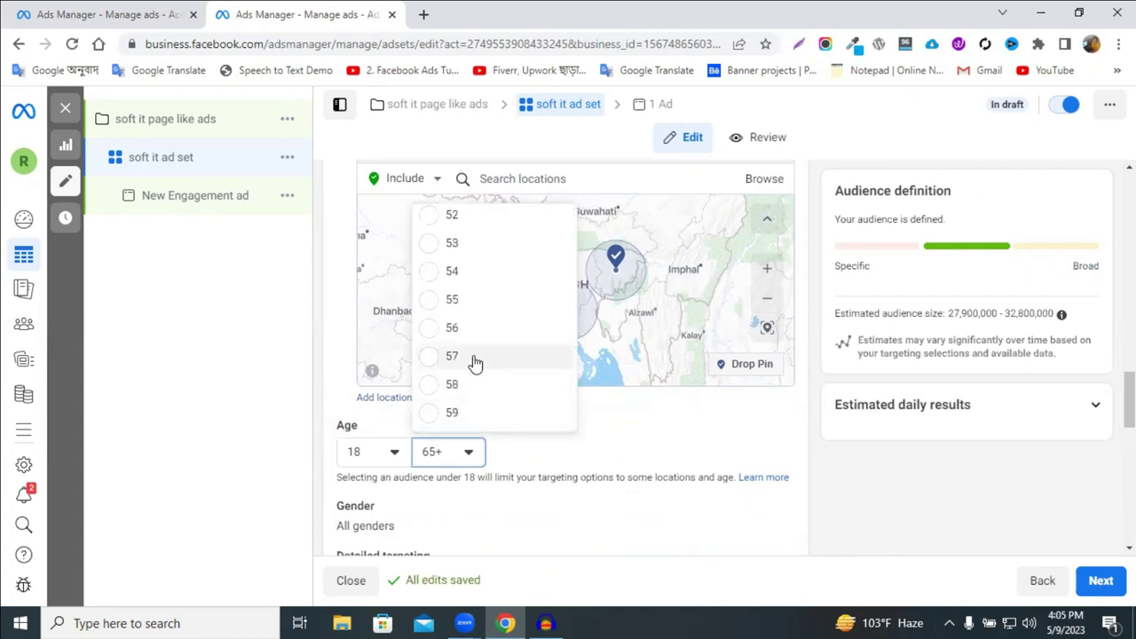
pyautogui.scroll(1, 479, 284)
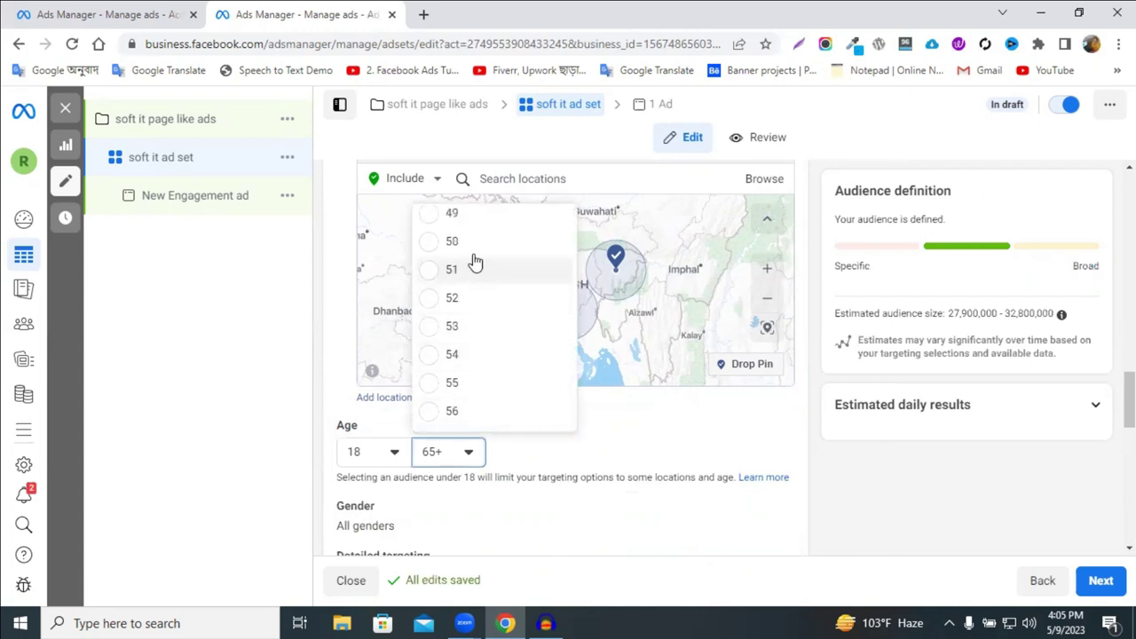
pyautogui.scroll(1, 473, 263)
pyautogui.scroll(1, 470, 293)
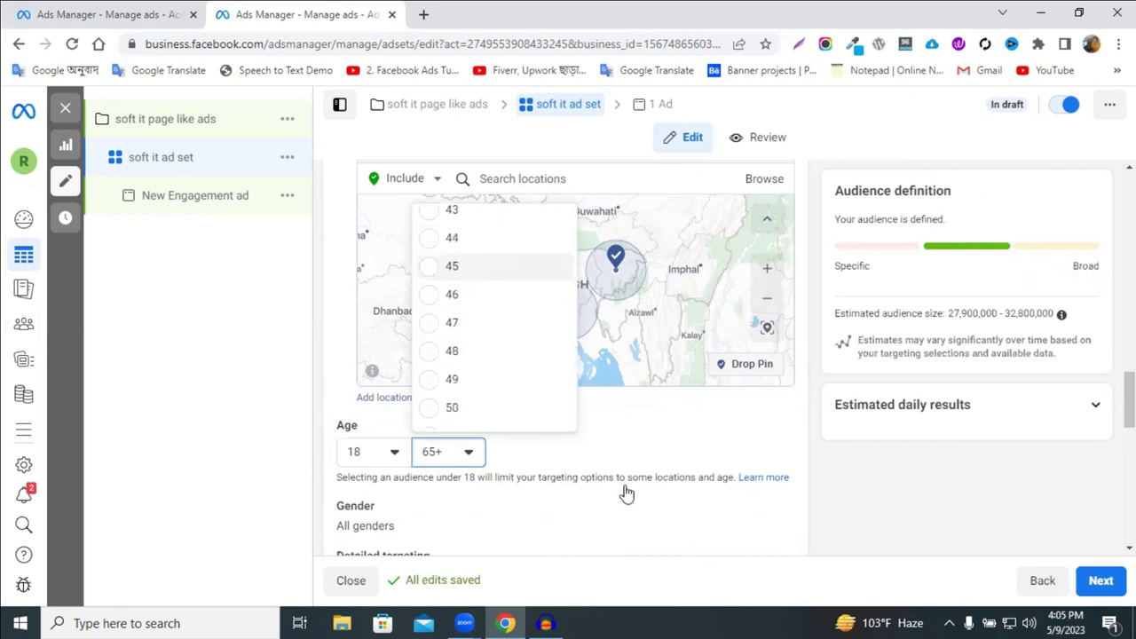
pyautogui.press('Return')
# Switch the audience gender to Women and set it back to All.
pyautogui.scroll(-2, 626, 492)
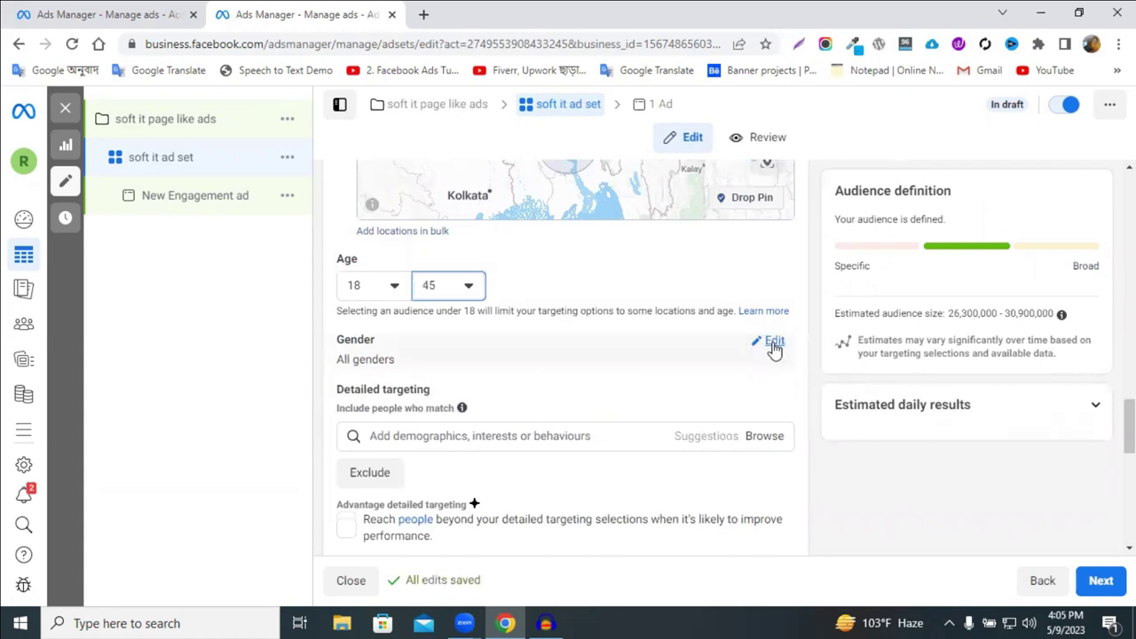
pyautogui.click(773, 343)
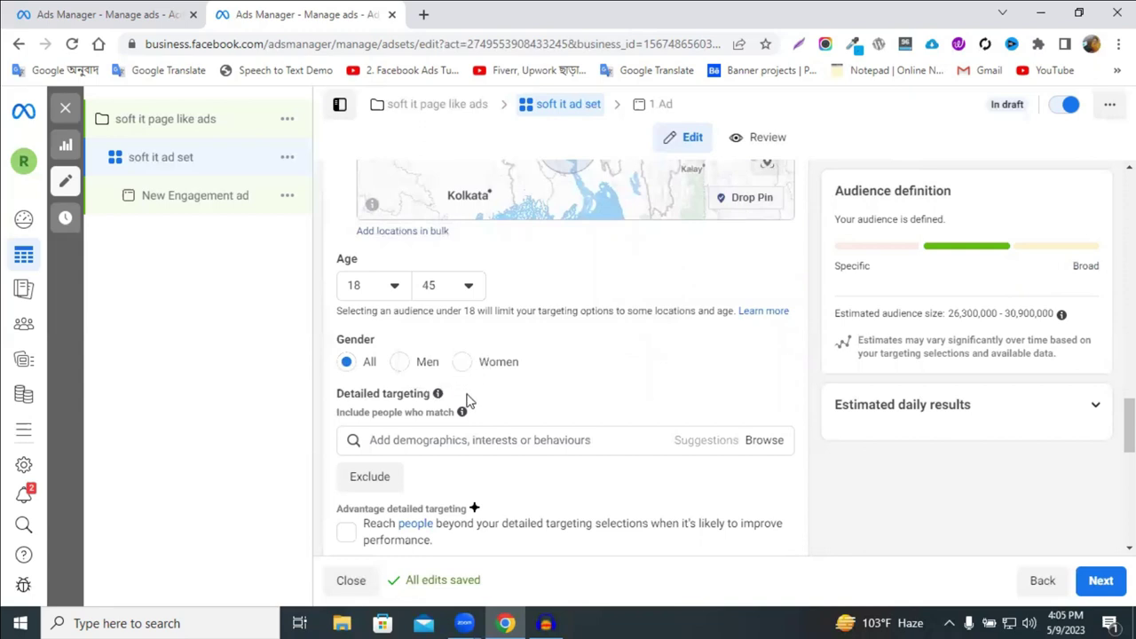
pyautogui.click(462, 364)
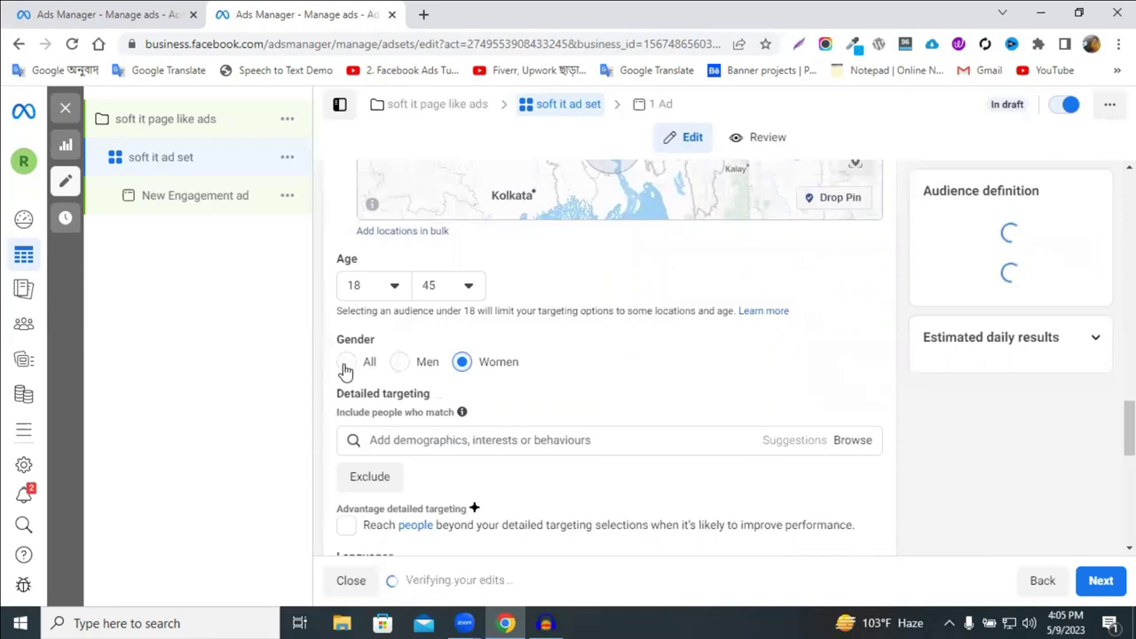
pyautogui.scroll(-2, 699, 377)
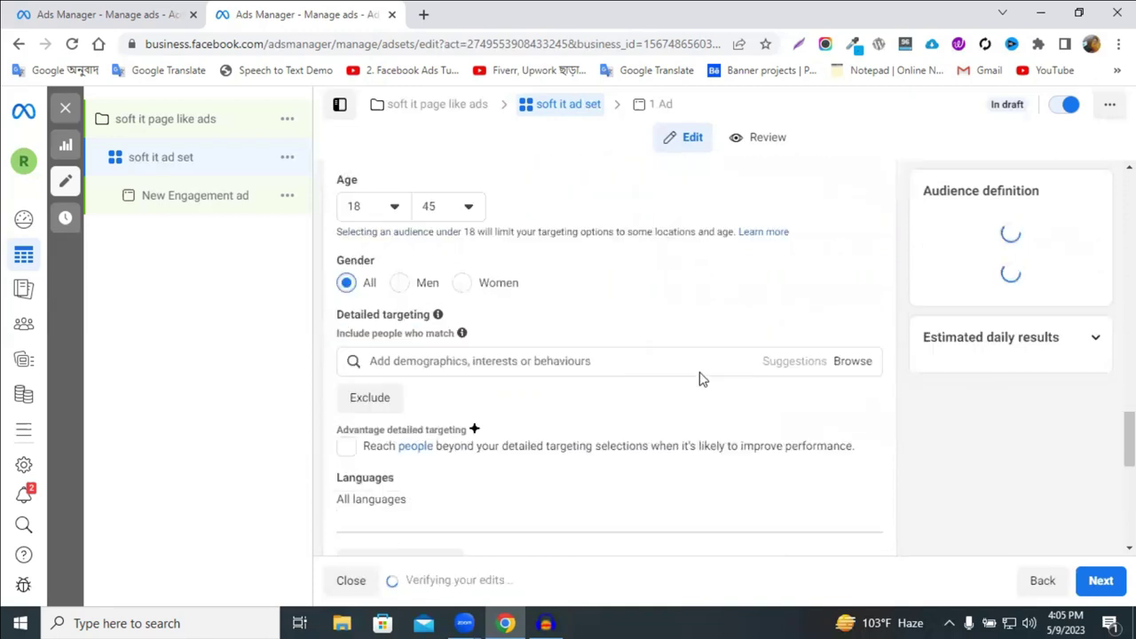
# Open the detailed targeting search for demographics, interests or behaviours.
pyautogui.click(444, 274)
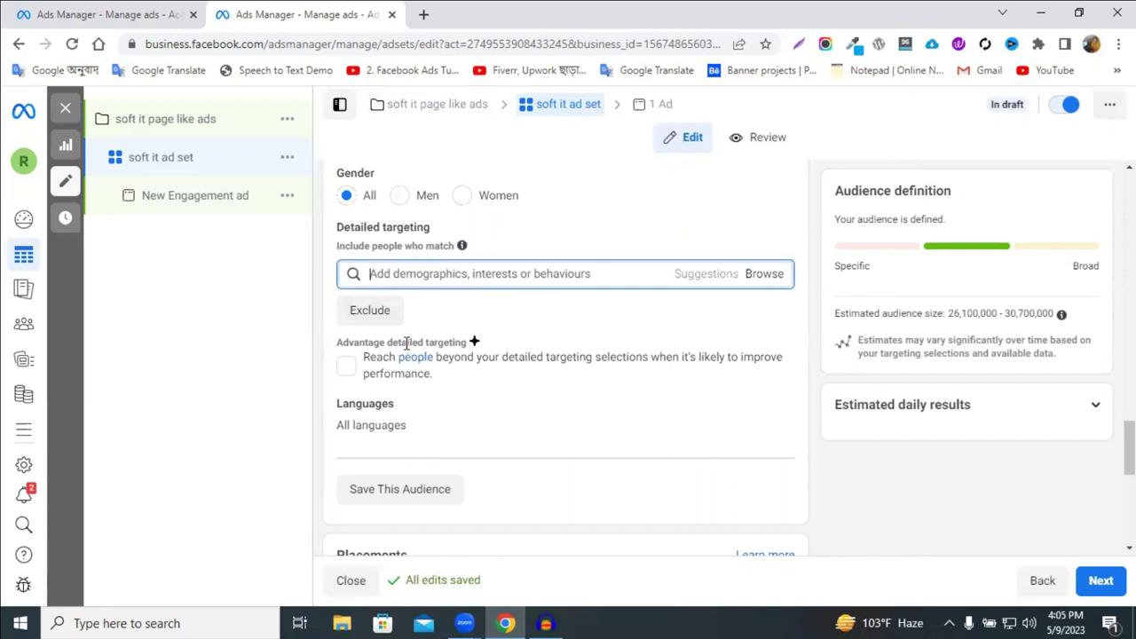
pyautogui.click(438, 340)
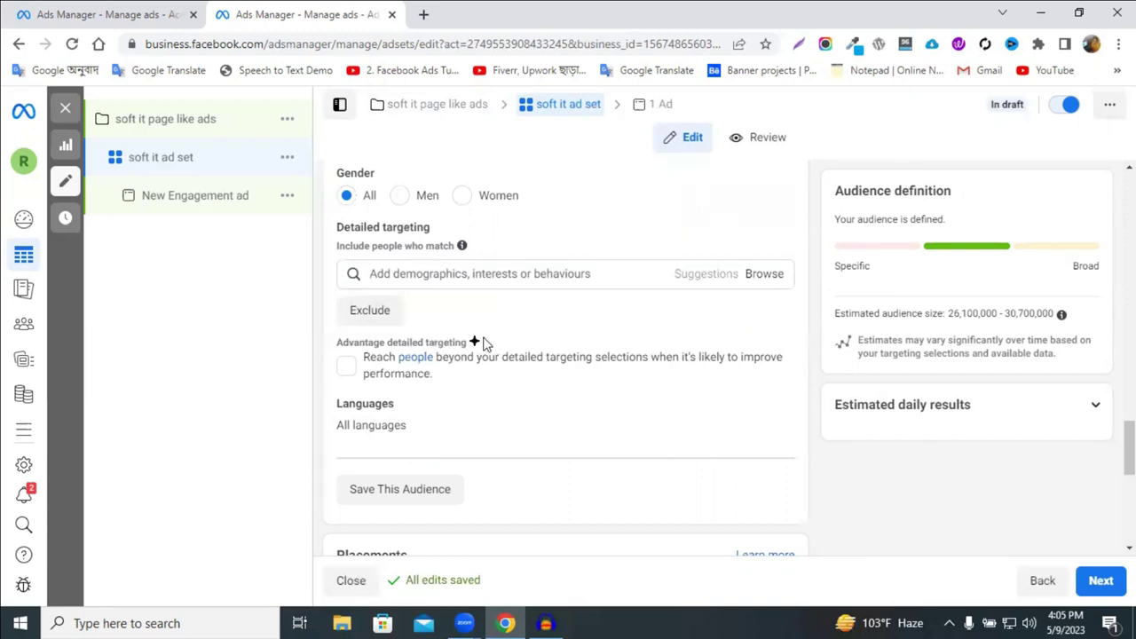
pyautogui.click(494, 273)
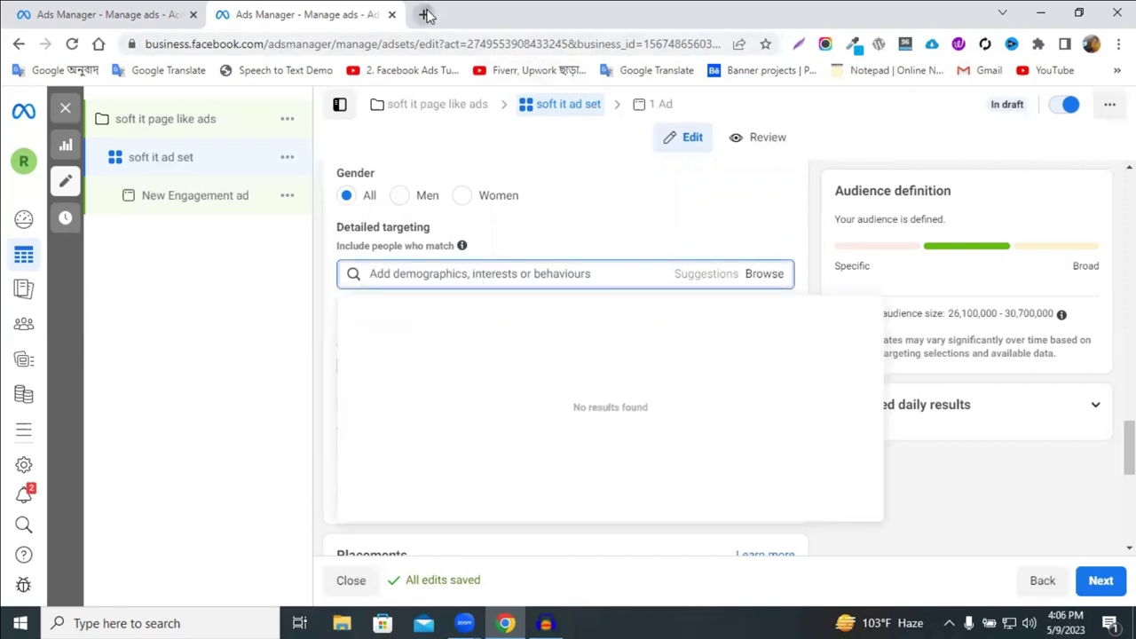
# Search Google in a new browser tab for "facebook interest targeting tool".
pyautogui.click(423, 14)
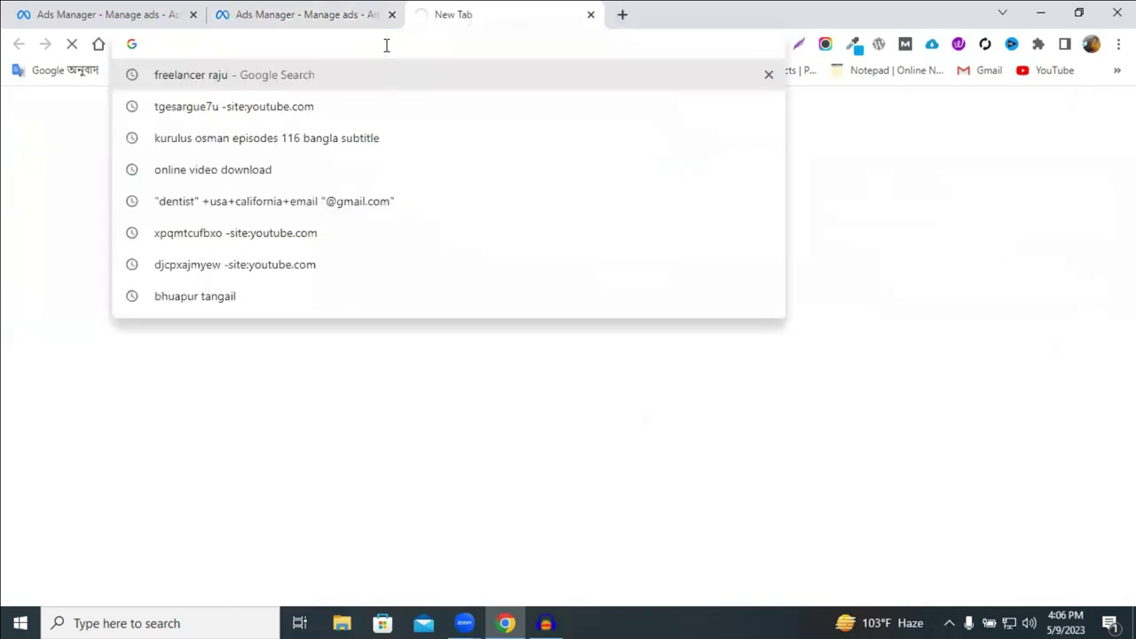
pyautogui.write('facebook ')
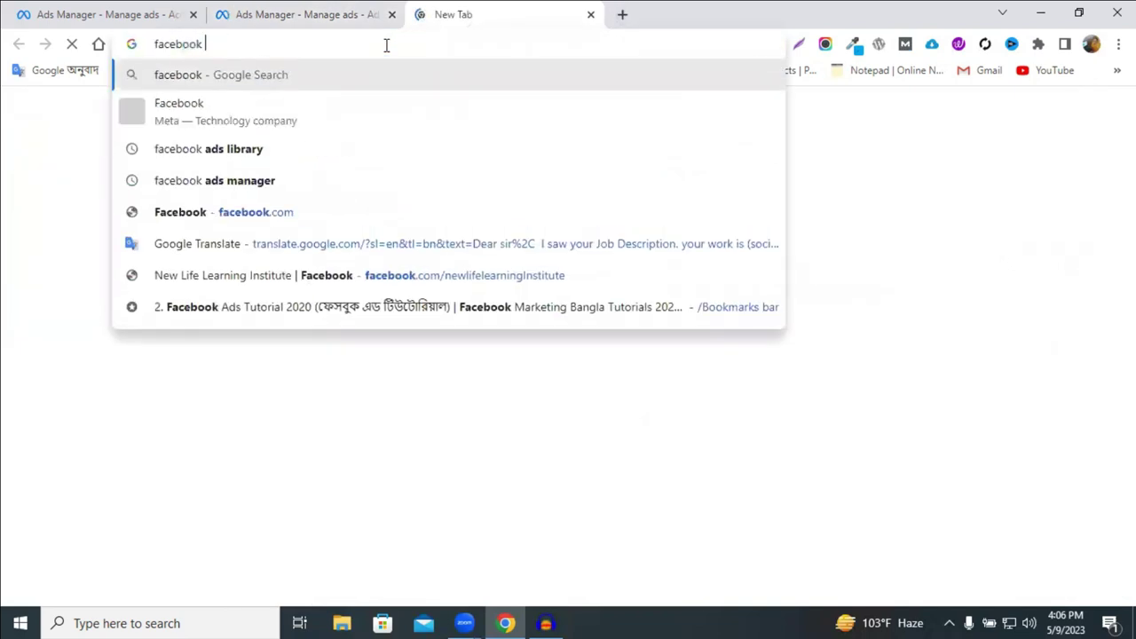
pyautogui.write('i')
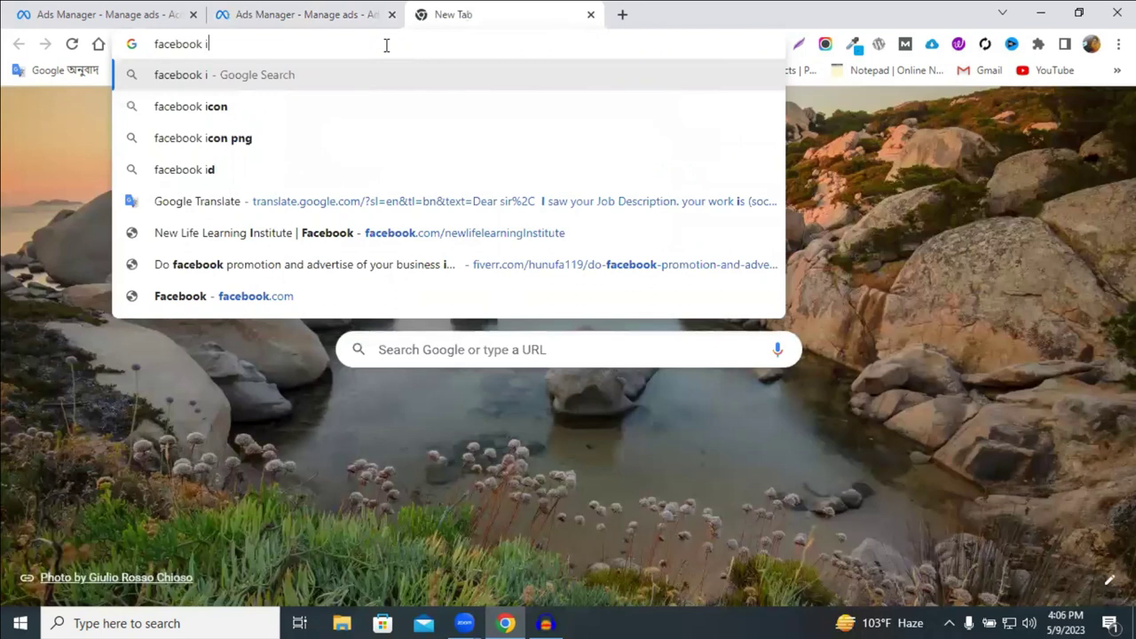
pyautogui.write('ns')
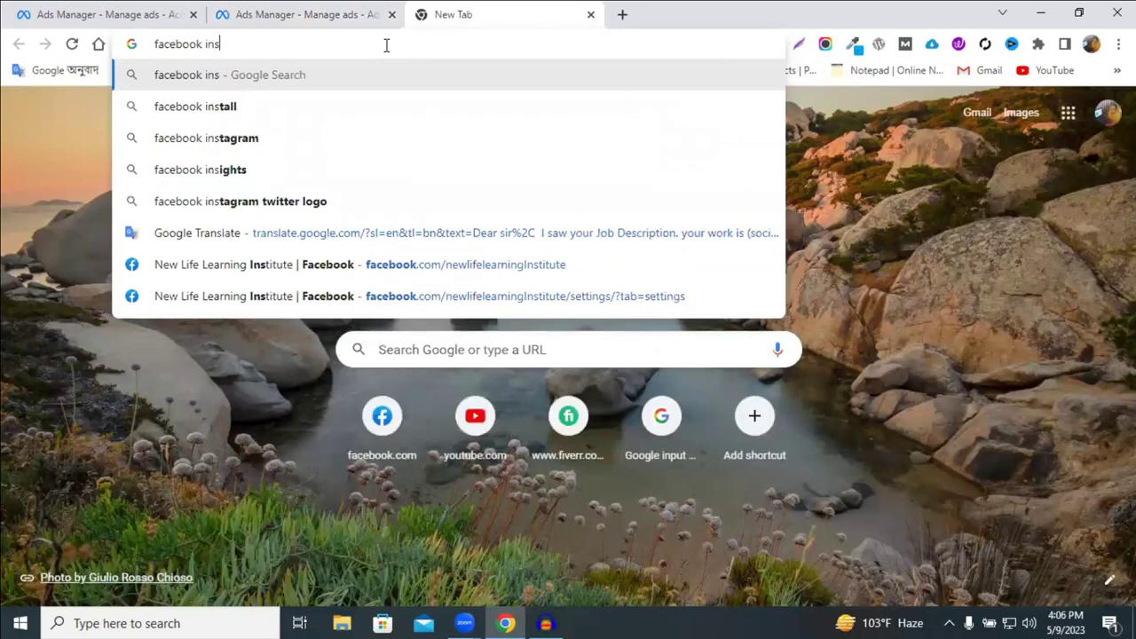
pyautogui.write('ares')
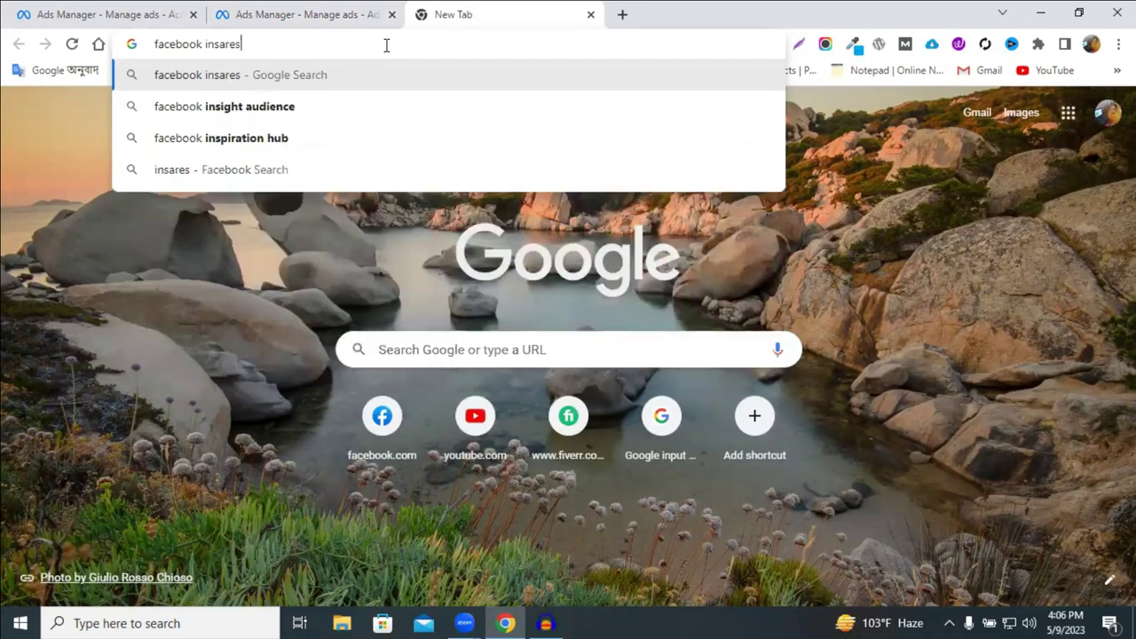
pyautogui.press('BackSpace')
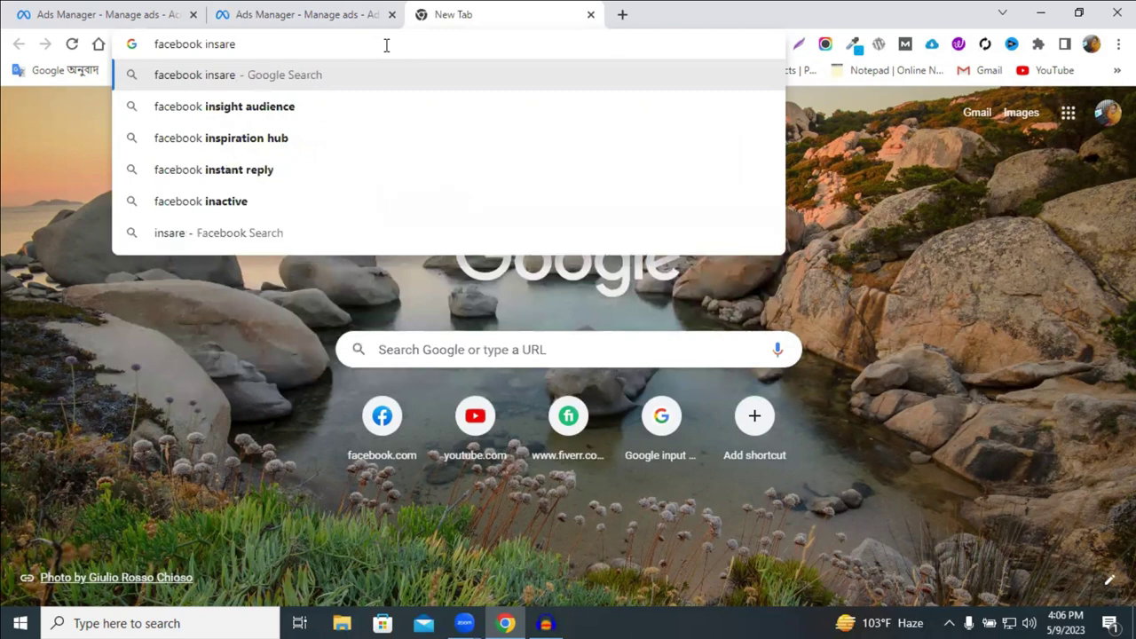
pyautogui.write('ted')
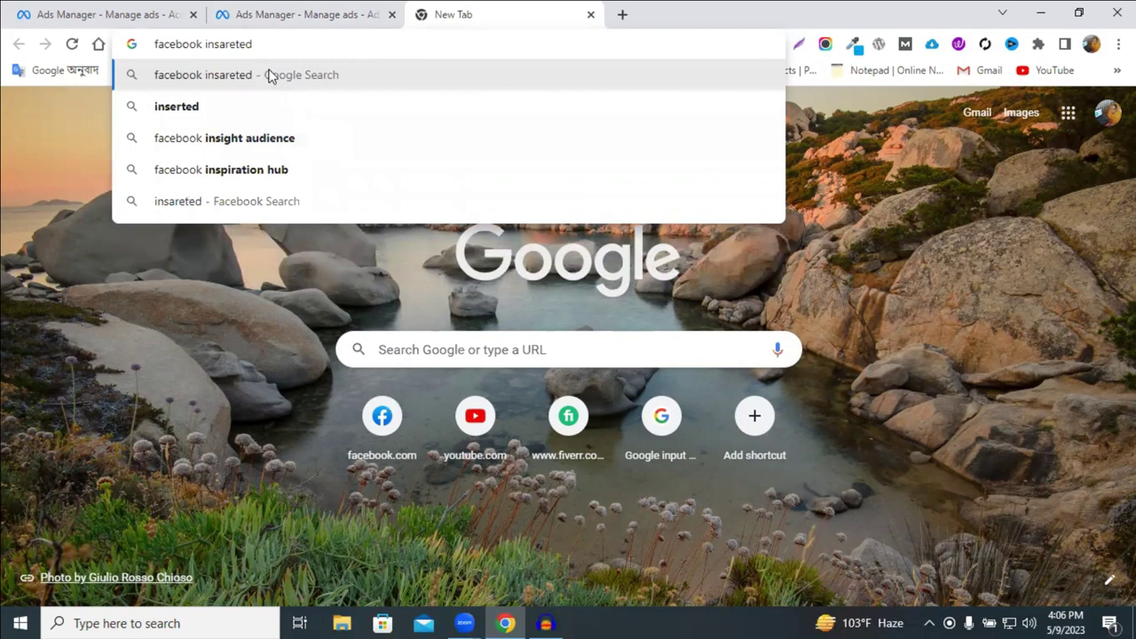
pyautogui.doubleClick(240, 46)
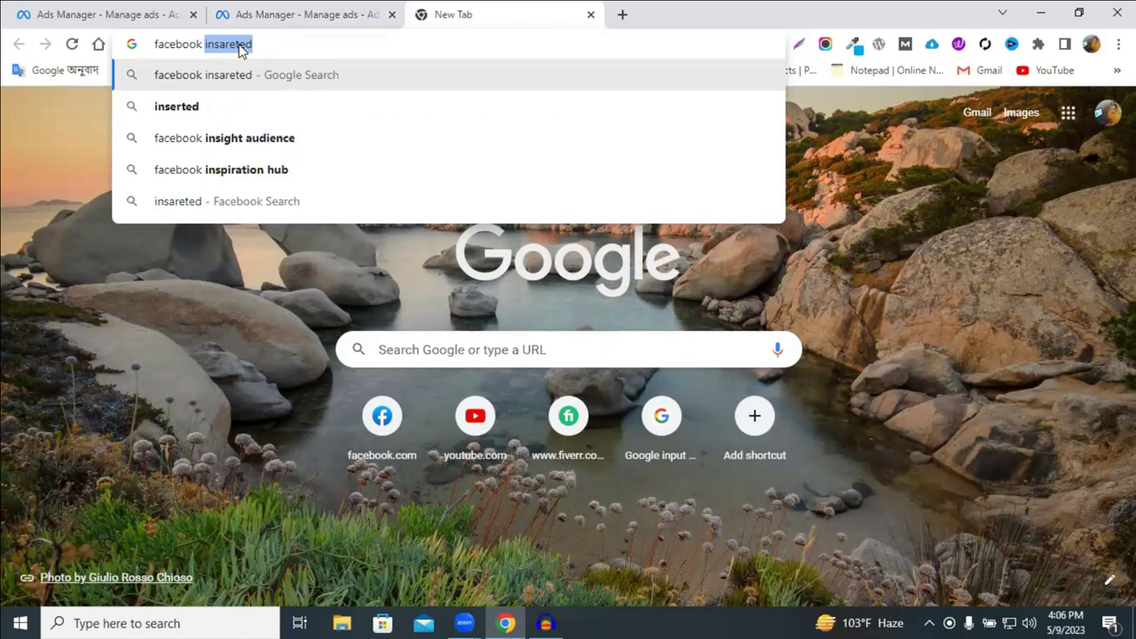
pyautogui.write('in')
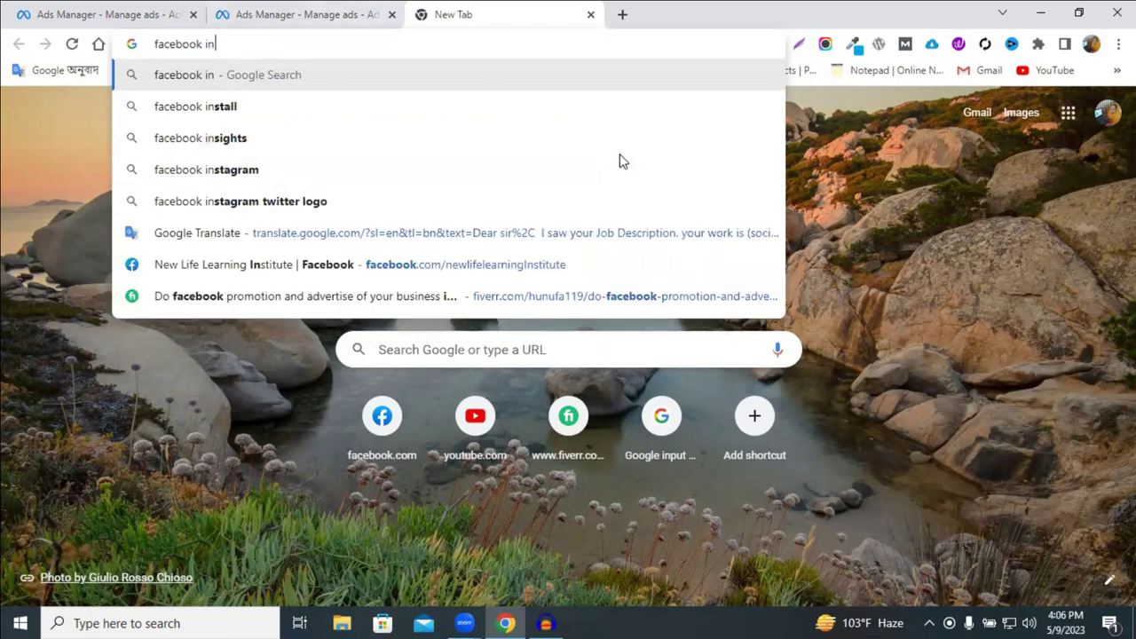
pyautogui.press('Escape')
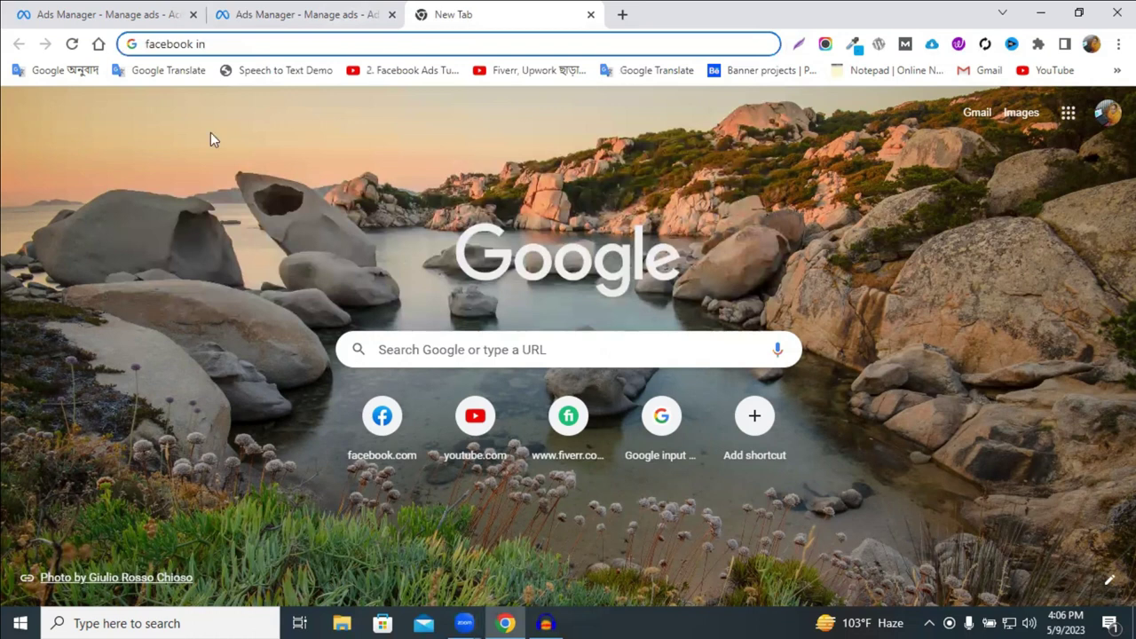
pyautogui.write('ter')
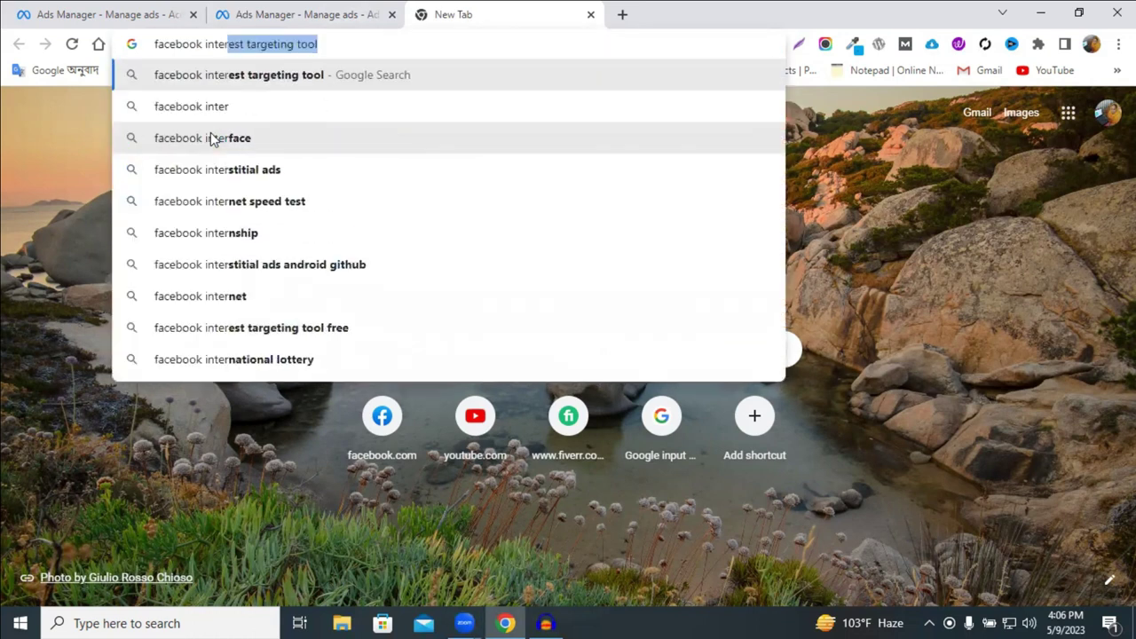
pyautogui.write('est')
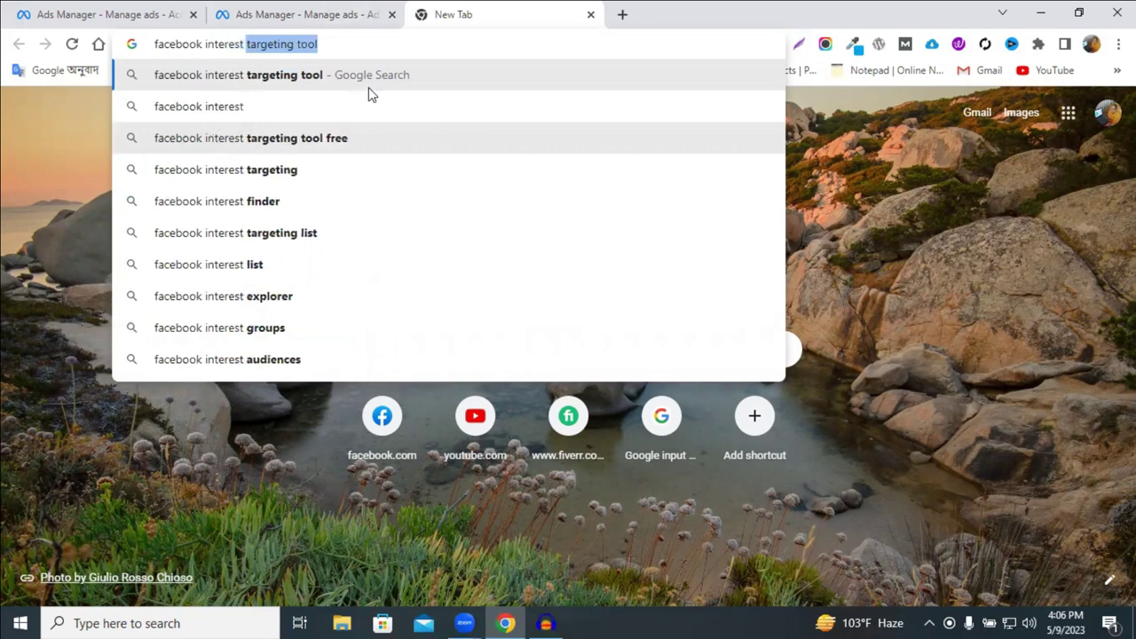
pyautogui.click(333, 89)
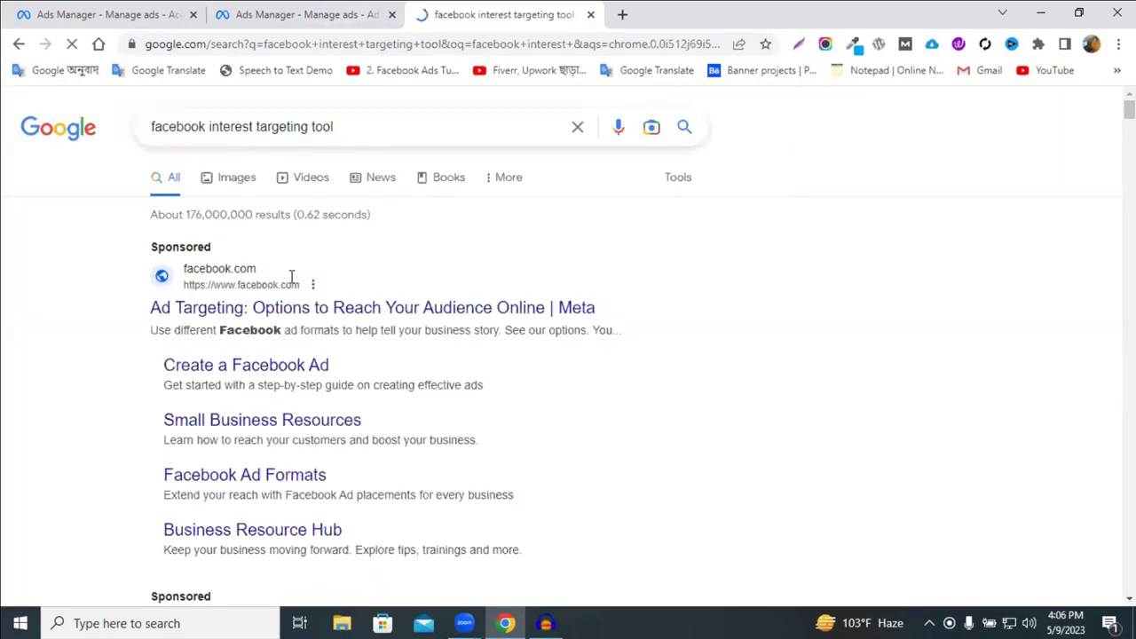
# Open Engine Scout's Free Facebook Interest Targeting Tool from the search results and find its keyword search.
pyautogui.scroll(-7, 291, 276)
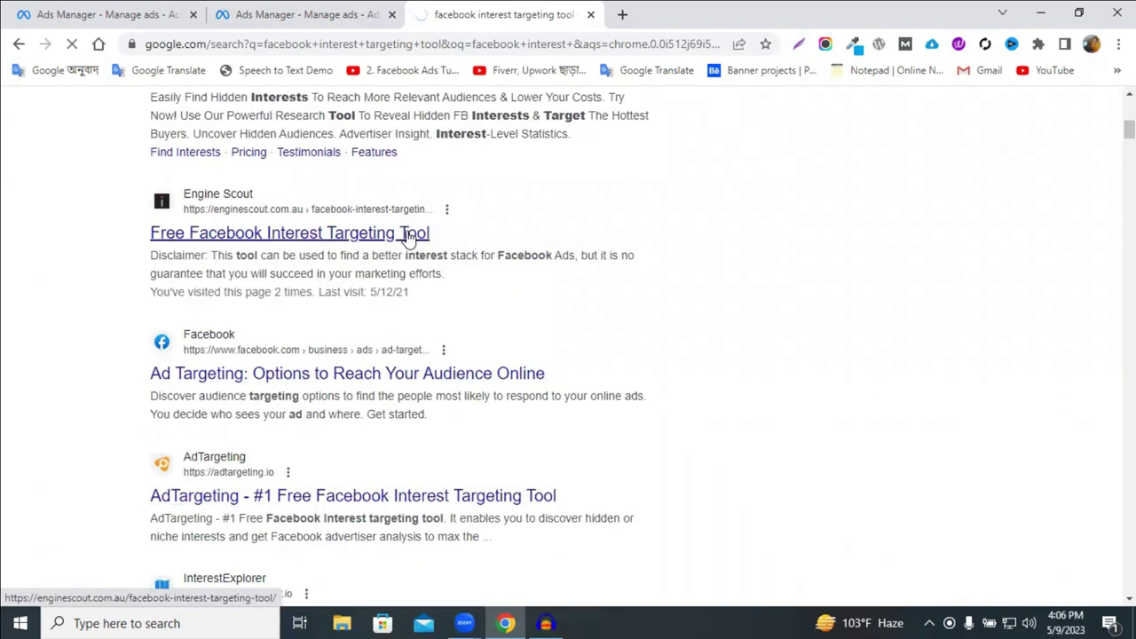
pyautogui.click(410, 235)
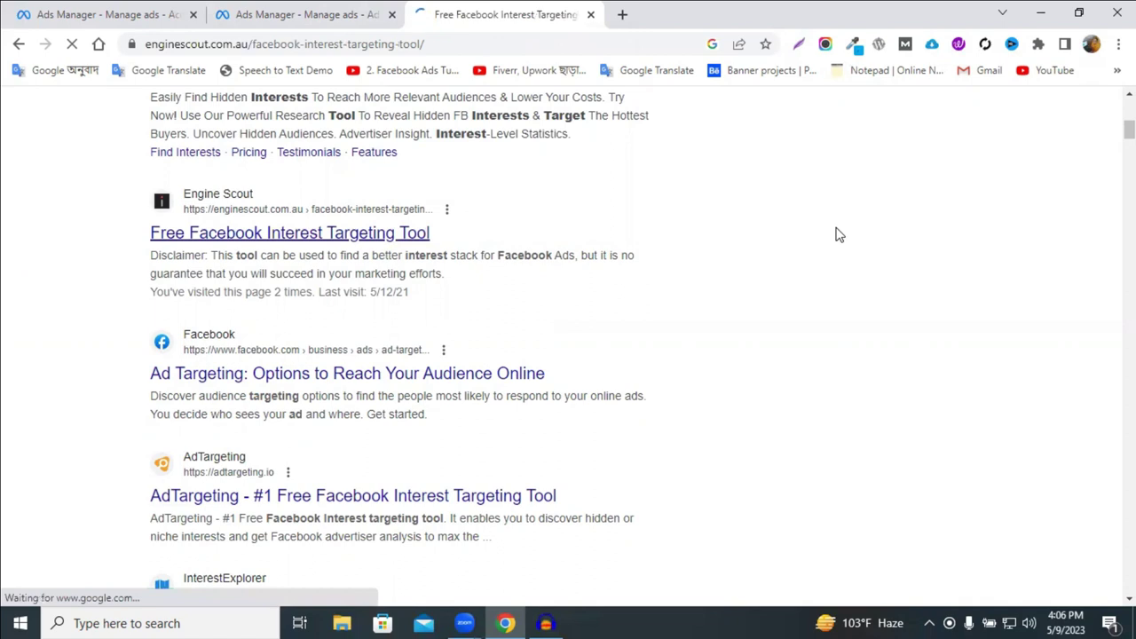
pyautogui.scroll(-3, 798, 240)
pyautogui.scroll(2, 596, 284)
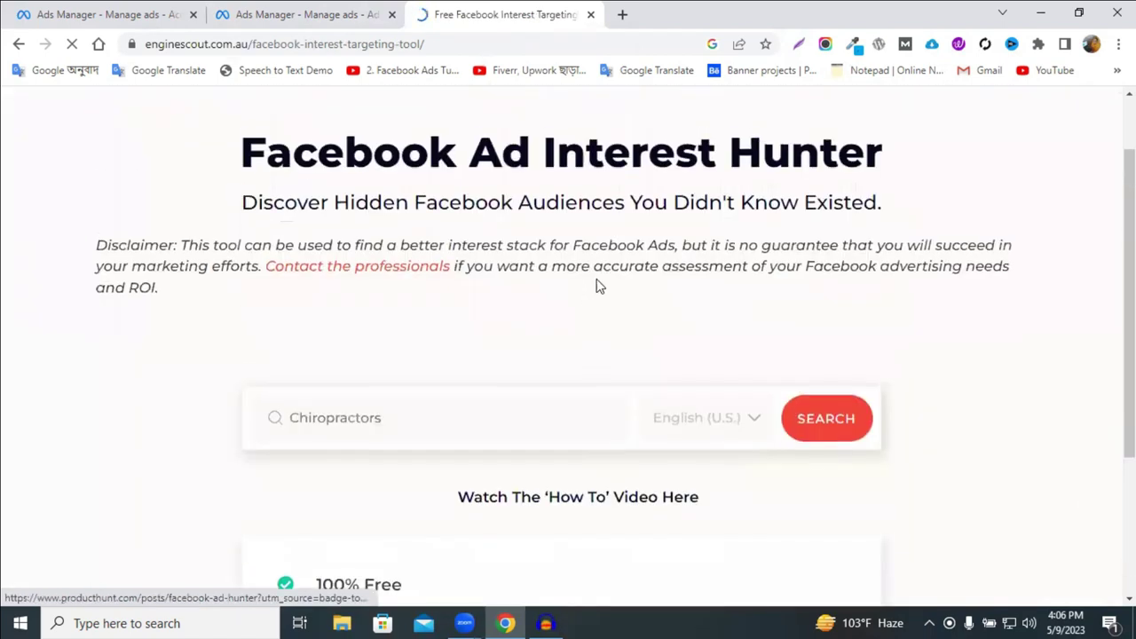
pyautogui.scroll(1, 616, 290)
pyautogui.scroll(-3, 400, 274)
# Search the interest tool for the keyword "shopping", correcting the spelling from "shoping".
pyautogui.click(379, 253)
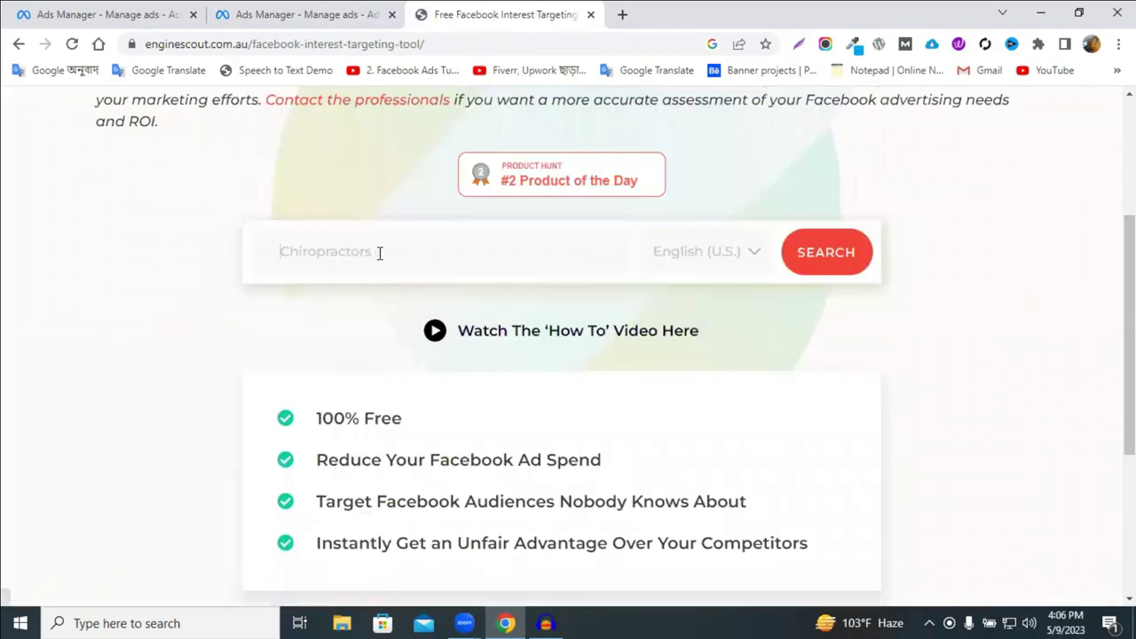
pyautogui.write('shoping')
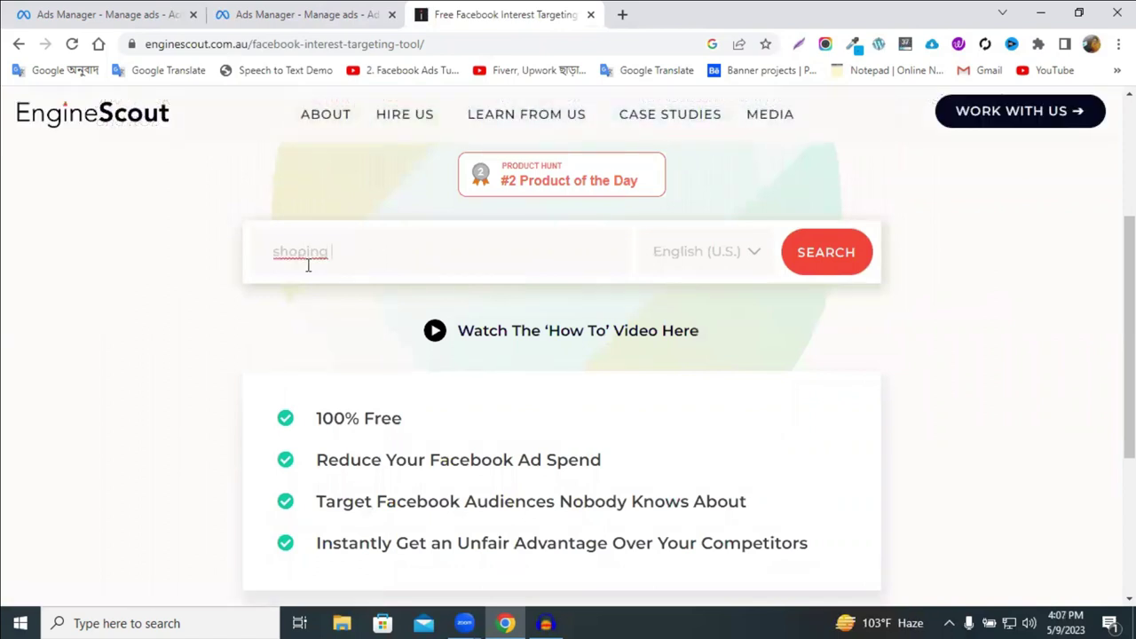
pyautogui.rightClick(301, 251)
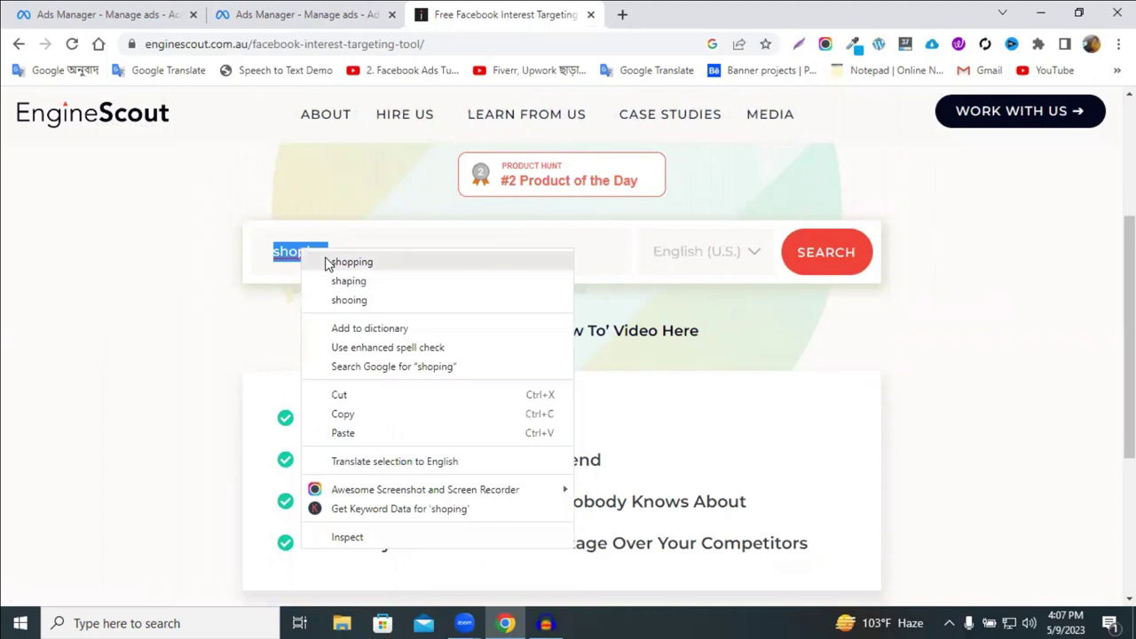
pyautogui.click(351, 262)
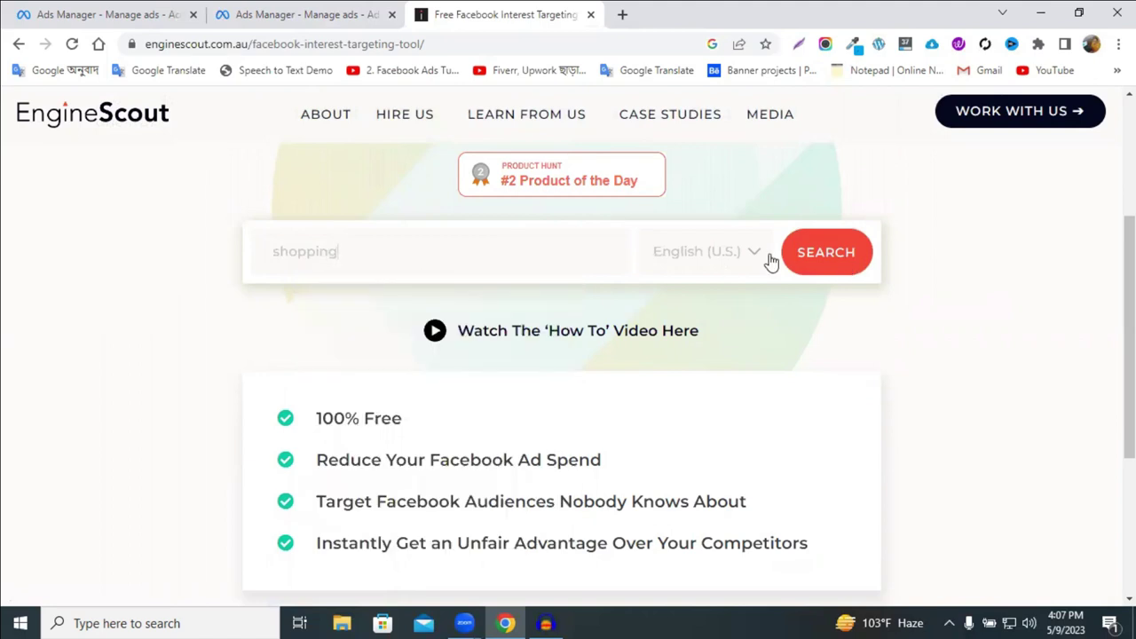
pyautogui.click(809, 262)
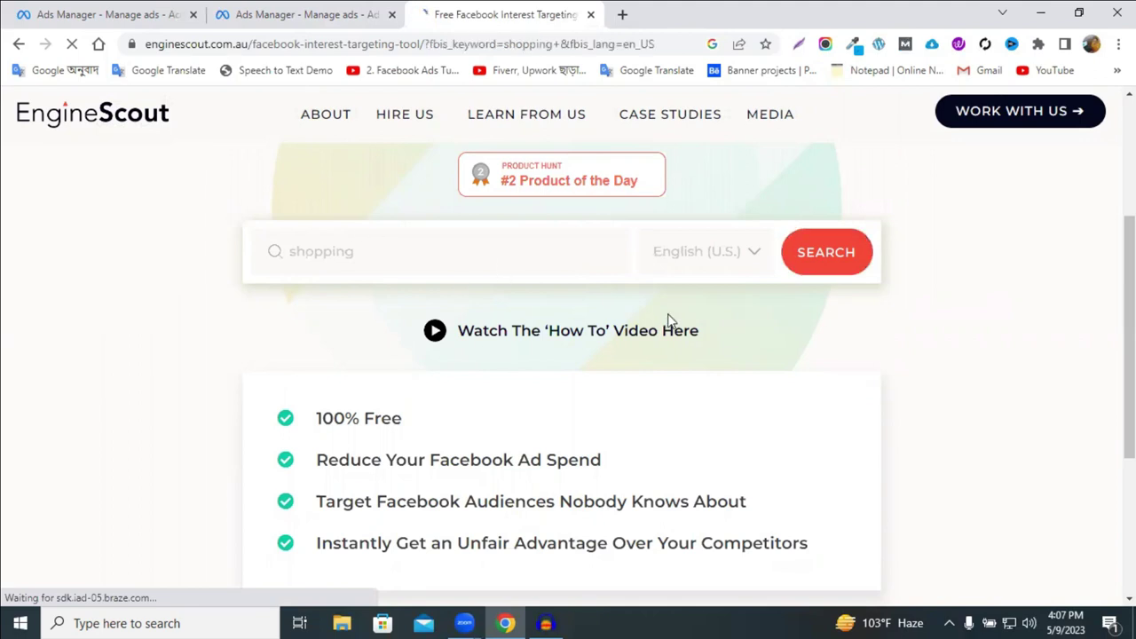
# Copy the keyword "Charity shop" from the tool's results table.
pyautogui.scroll(-3, 668, 320)
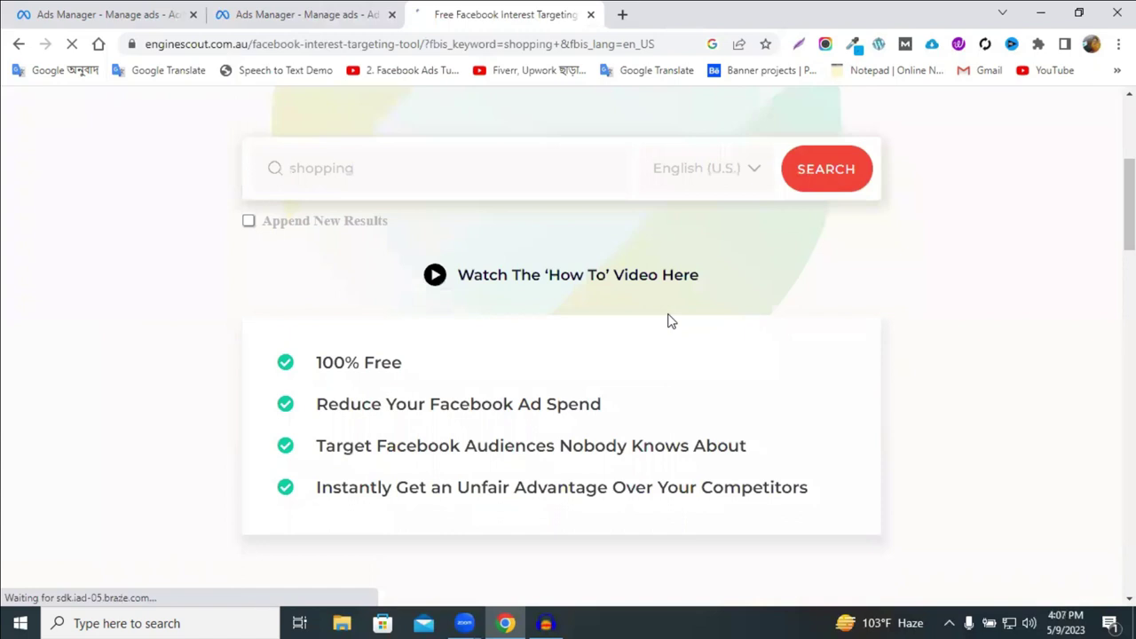
pyautogui.scroll(-5, 669, 319)
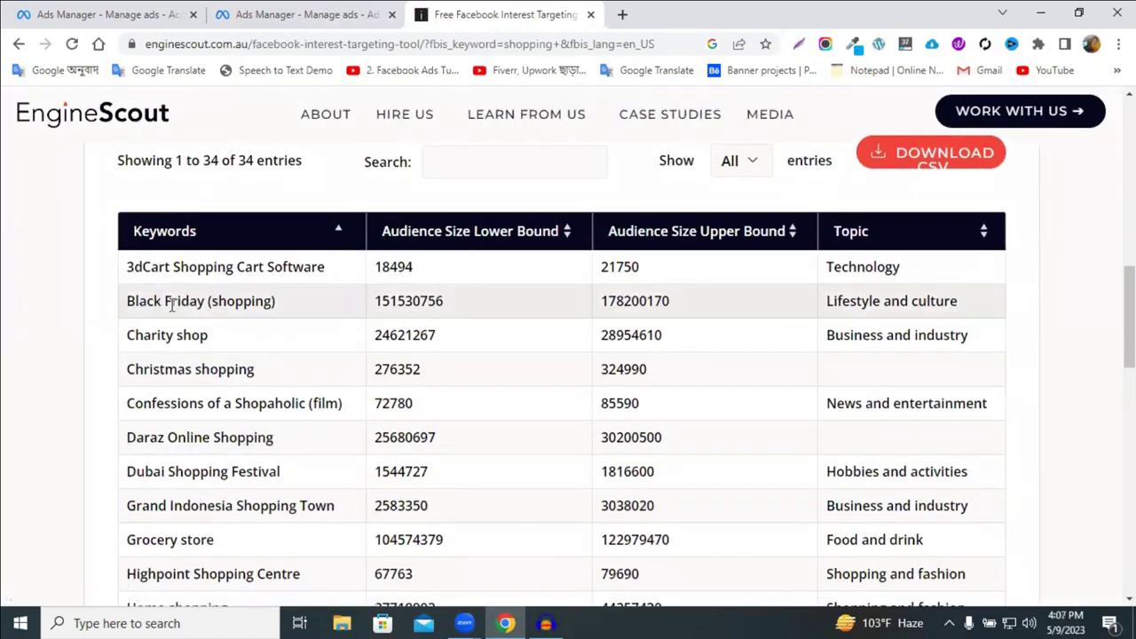
pyautogui.moveTo(126, 301); pyautogui.dragTo(186, 324)
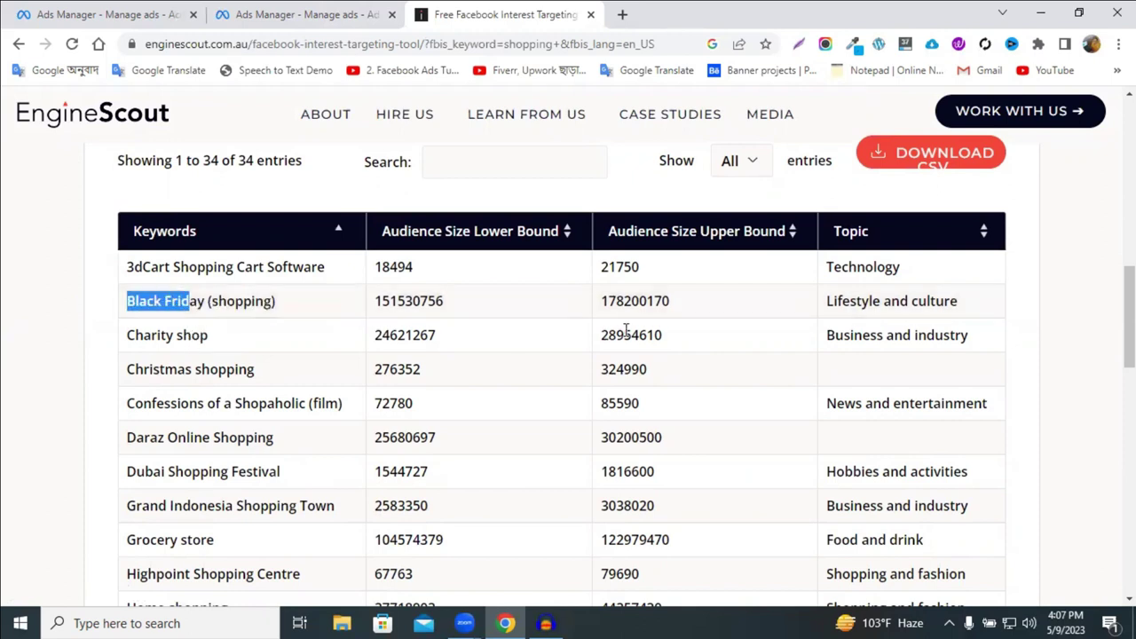
pyautogui.tripleClick(200, 336)
pyautogui.rightClick(232, 346)
pyautogui.click(266, 347)
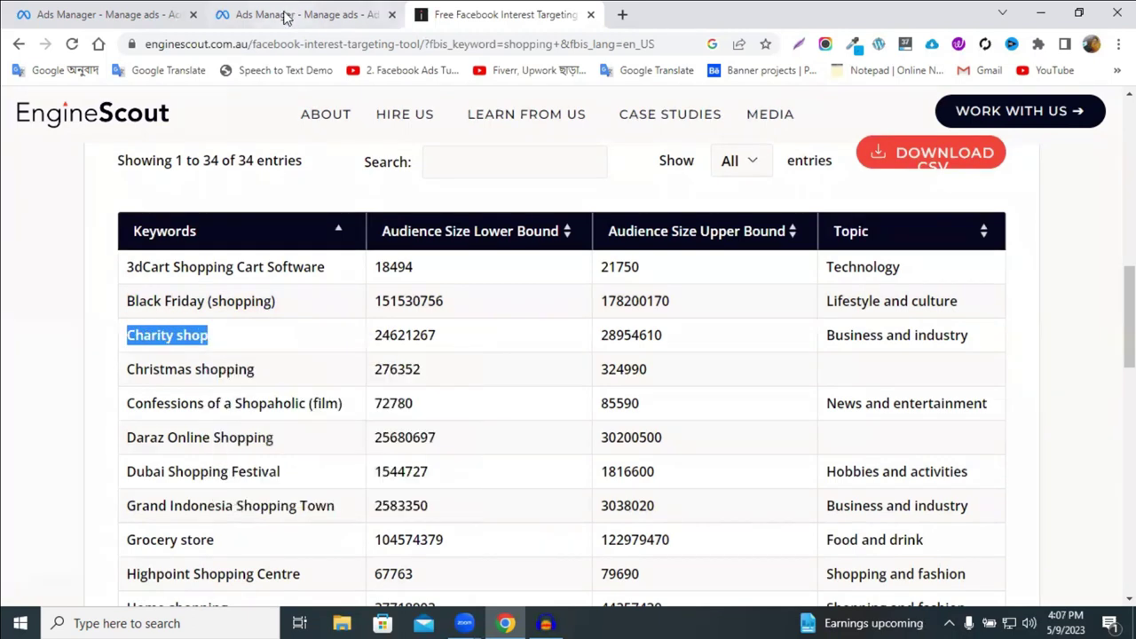
# Return to Ads Manager, add the Charity shop interest to the ad set's detailed targeting, and remove it again.
pyautogui.click(293, 15)
pyautogui.click(425, 288)
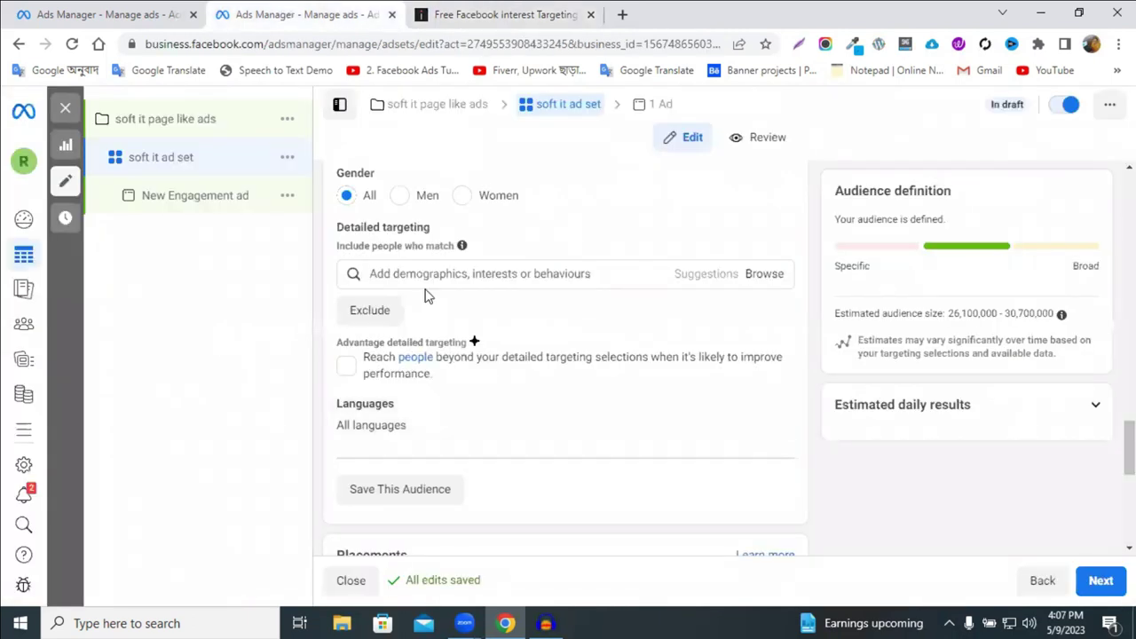
pyautogui.hotkey('ctrl', 'v')
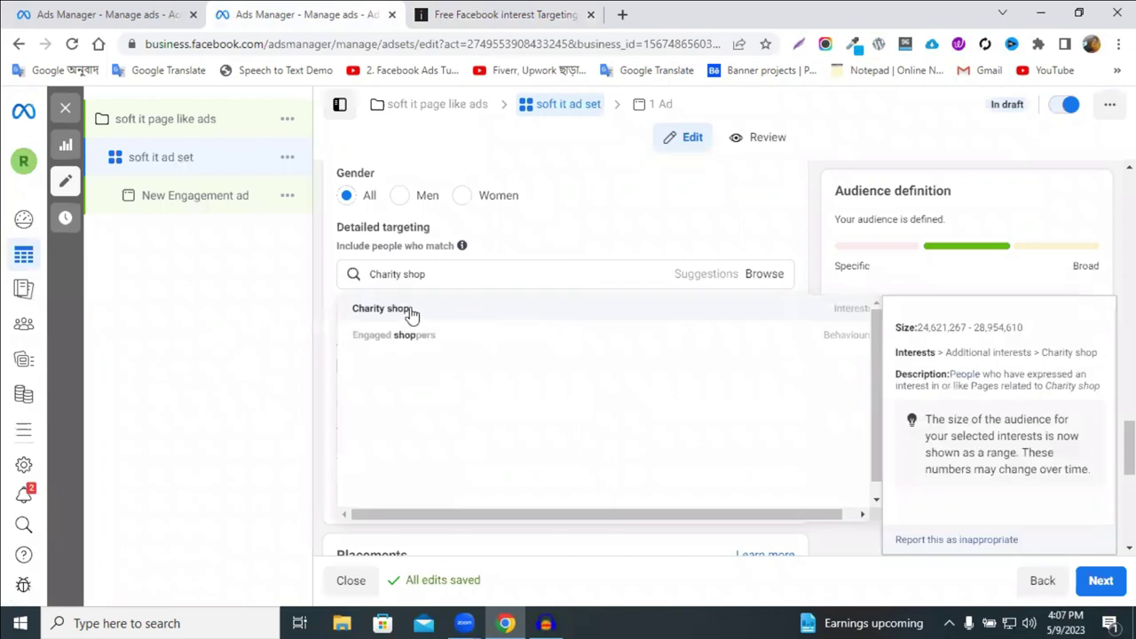
pyautogui.click(381, 308)
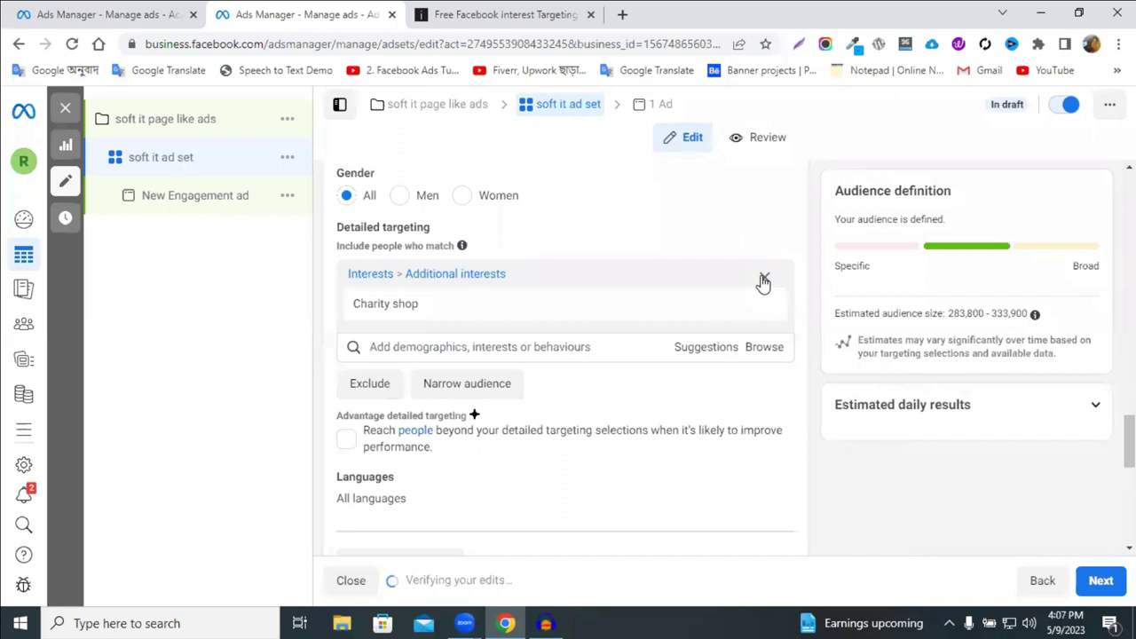
pyautogui.click(764, 281)
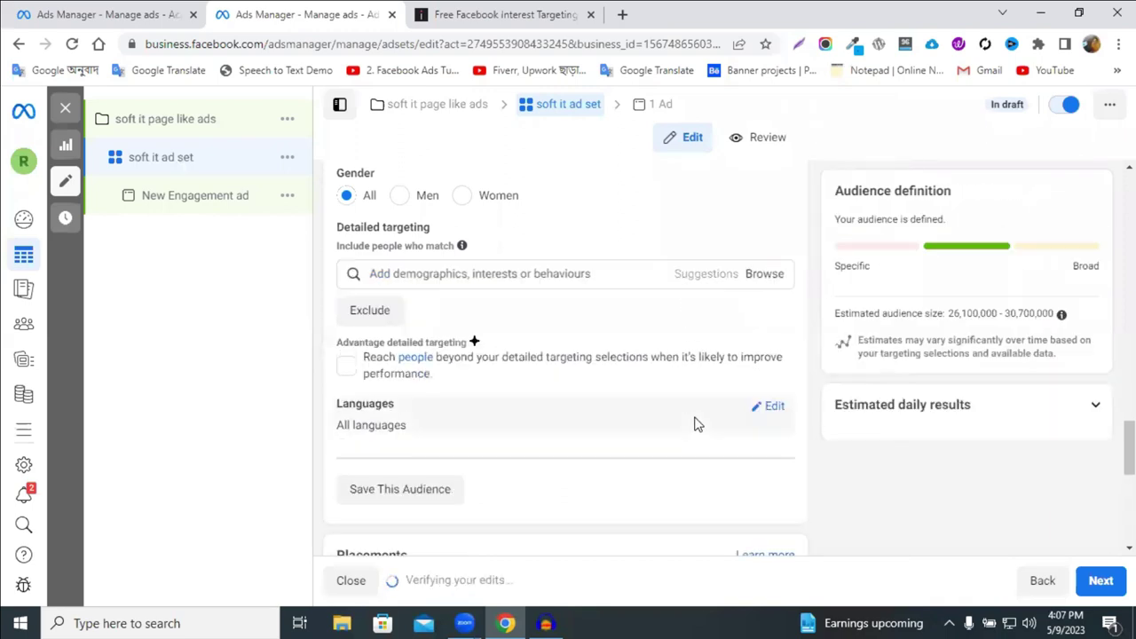
# Switch the ad set to manual placements and deselect the Search results placement.
pyautogui.scroll(-2, 634, 333)
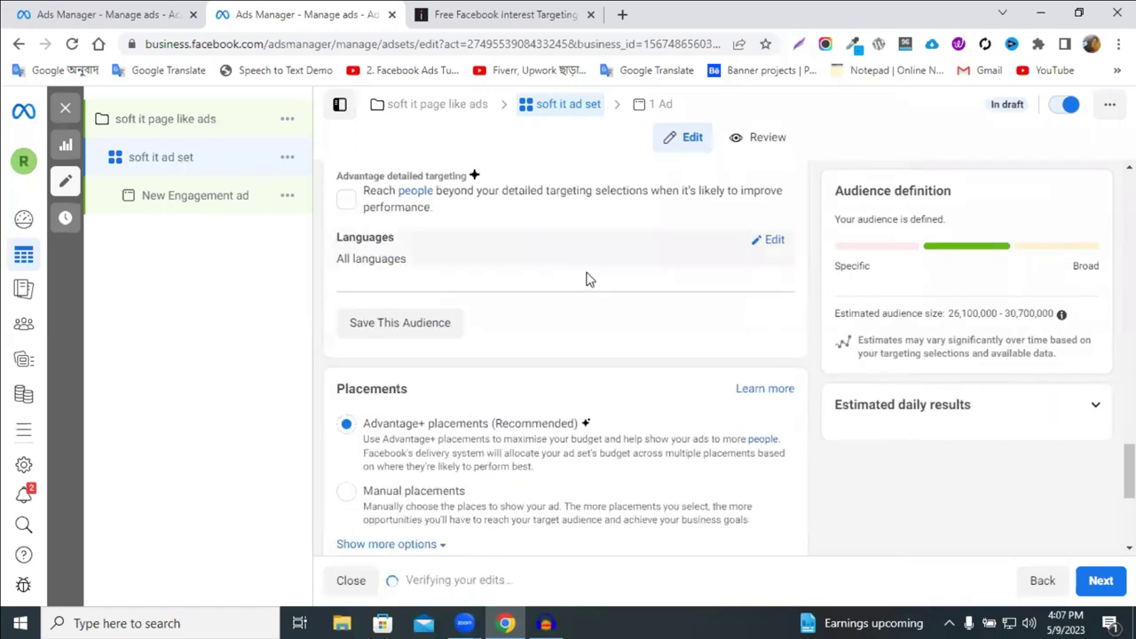
pyautogui.scroll(-1, 586, 340)
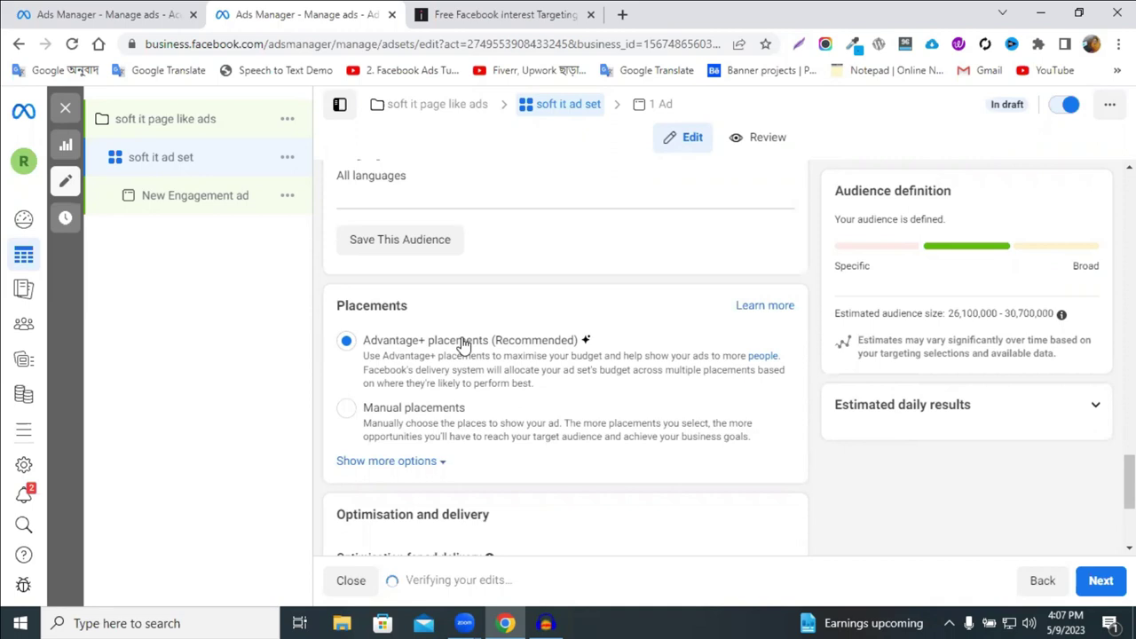
pyautogui.click(351, 407)
pyautogui.scroll(-2, 482, 406)
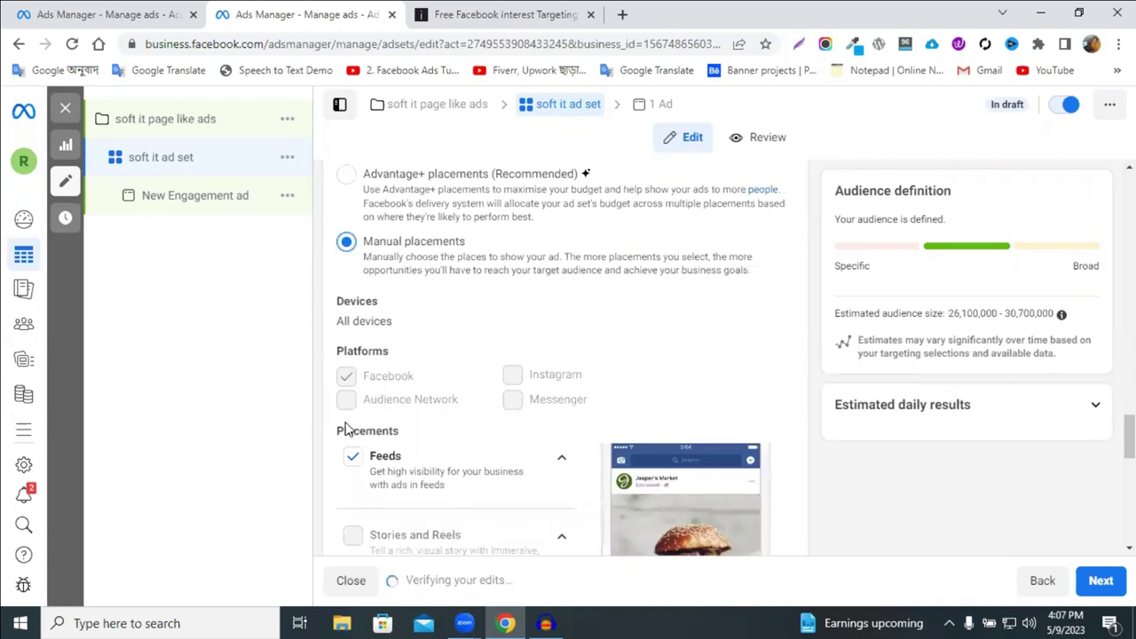
pyautogui.scroll(-2, 444, 408)
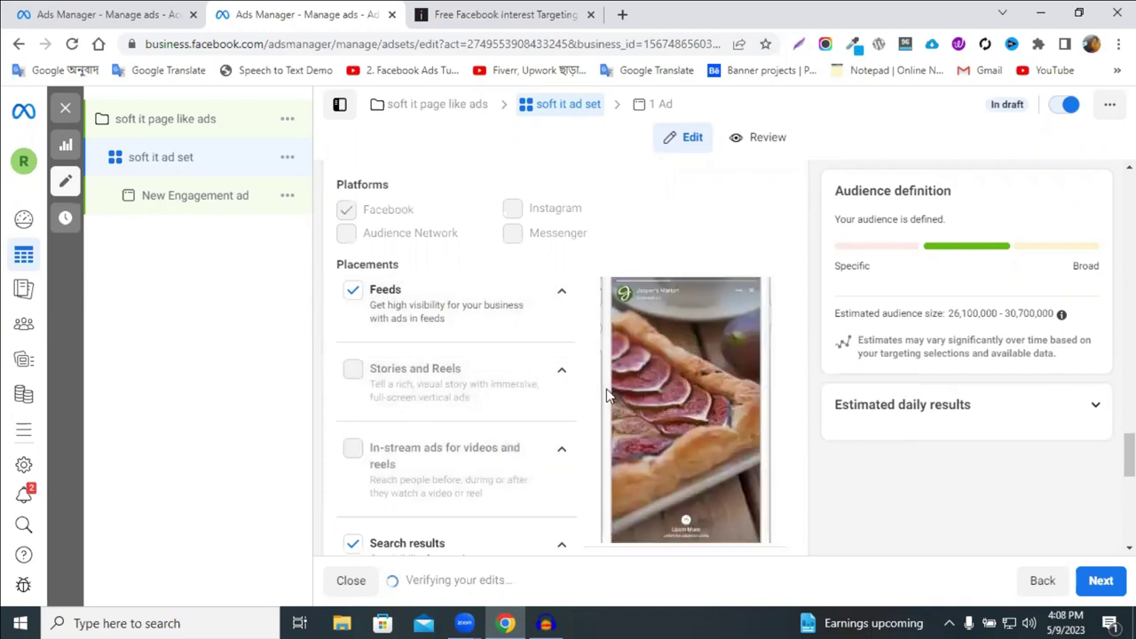
pyautogui.scroll(-2, 522, 396)
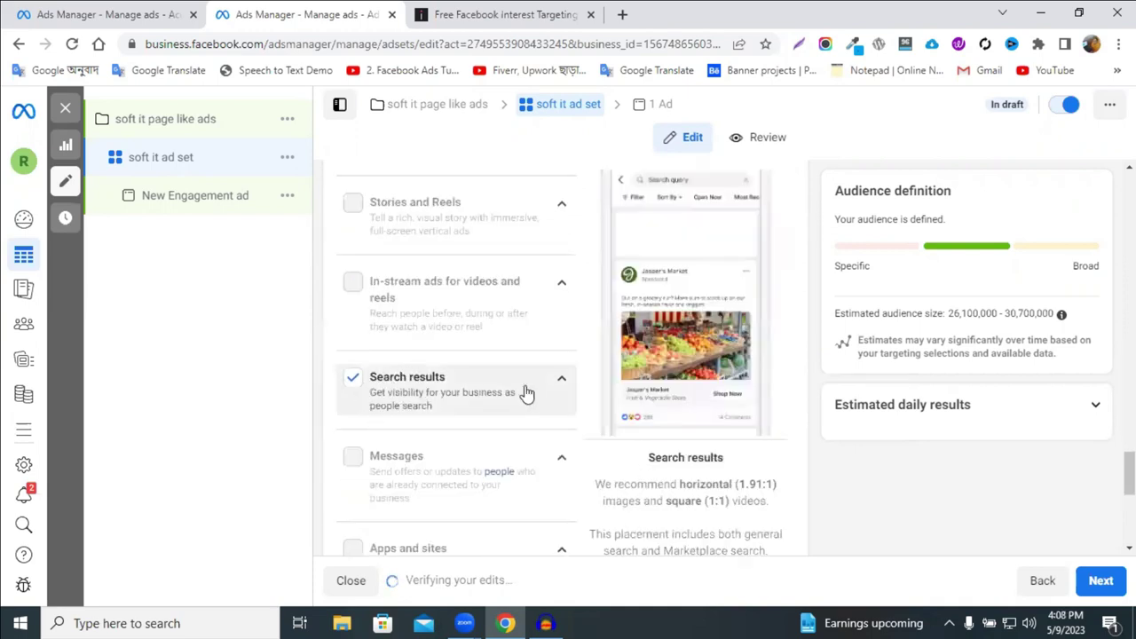
pyautogui.click(353, 380)
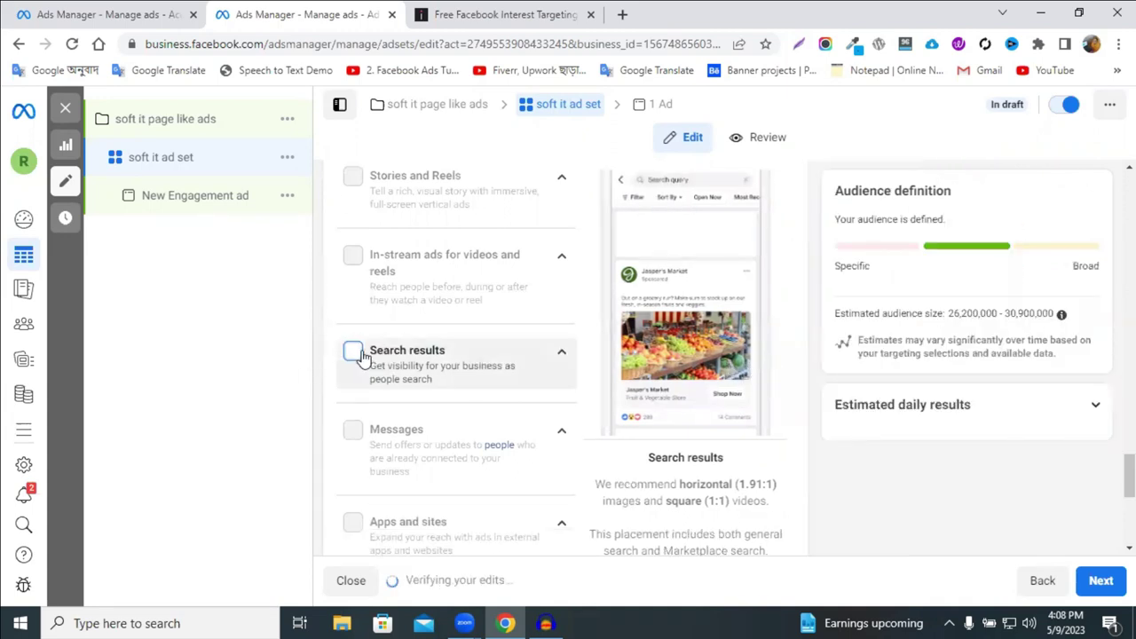
# Switch the ad set from manual placements back to Advantage+ placements.
pyautogui.scroll(-2, 552, 421)
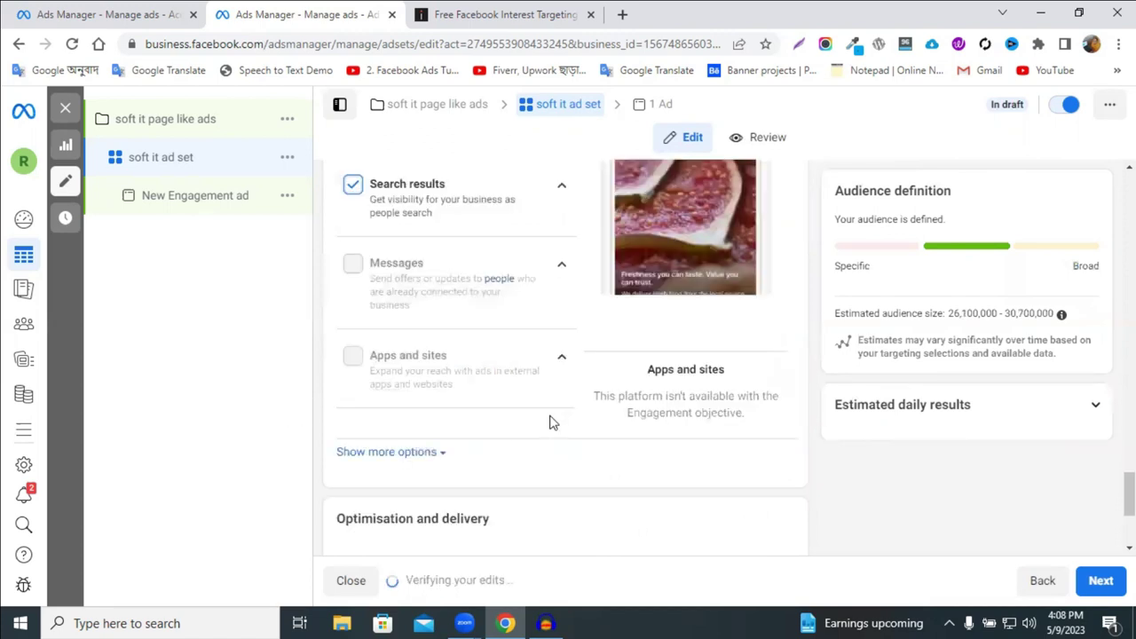
pyautogui.scroll(10, 550, 421)
pyautogui.scroll(3, 550, 424)
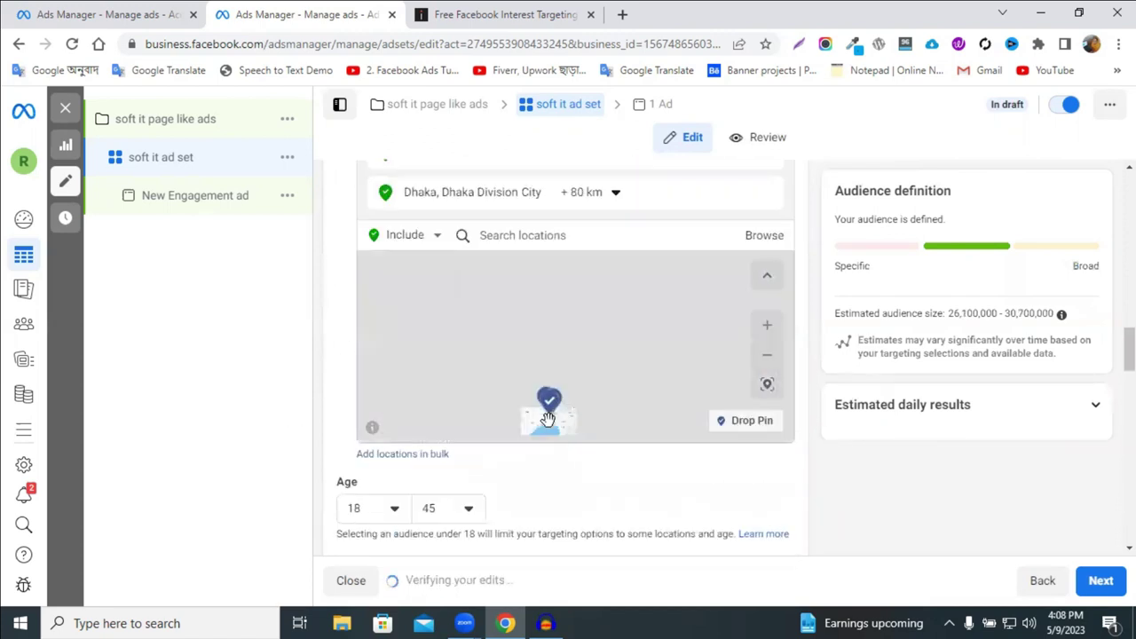
pyautogui.scroll(1, 558, 497)
pyautogui.scroll(-2, 559, 510)
pyautogui.scroll(-4, 514, 482)
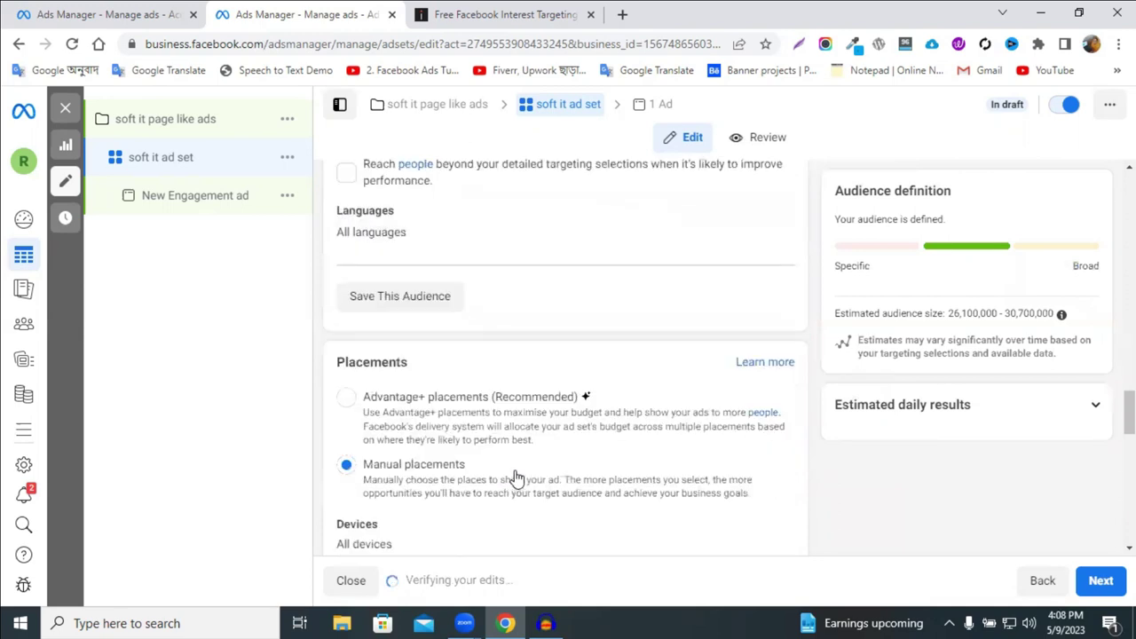
pyautogui.click(345, 399)
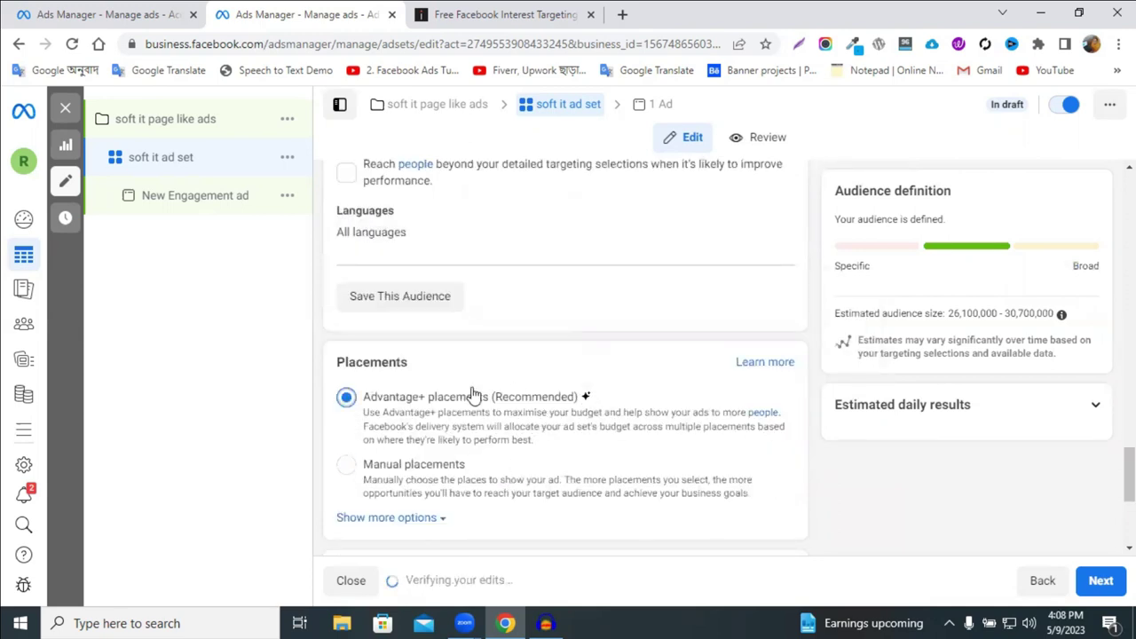
# Review the ad set's placements, optimisation, schedule and audience settings, and continue to the ad's setup.
pyautogui.scroll(-1, 566, 352)
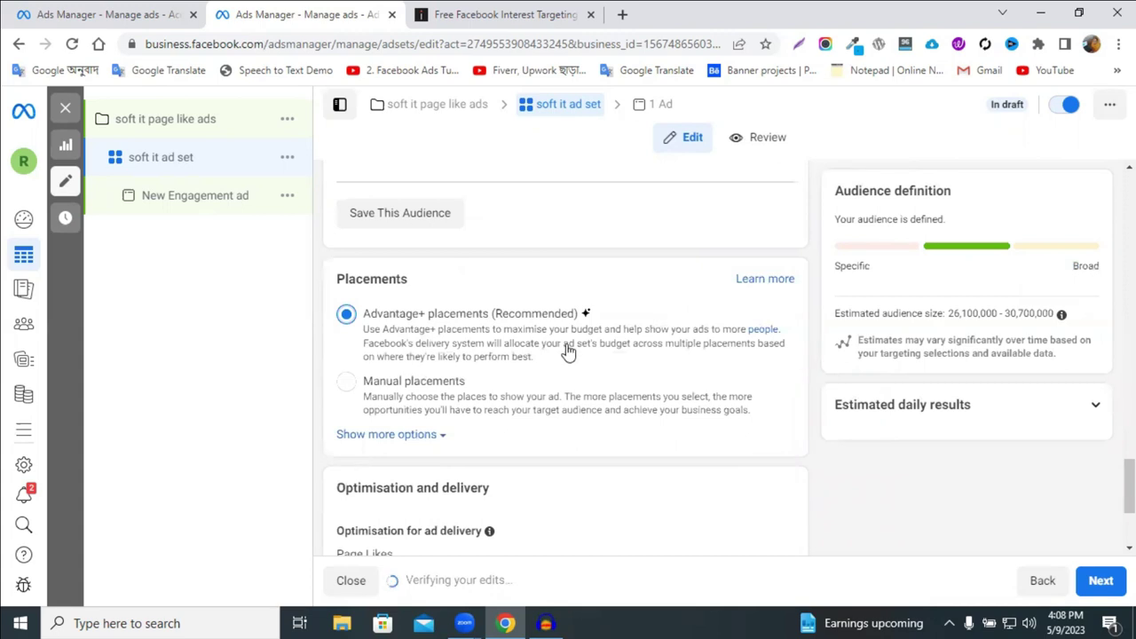
pyautogui.scroll(-2, 596, 321)
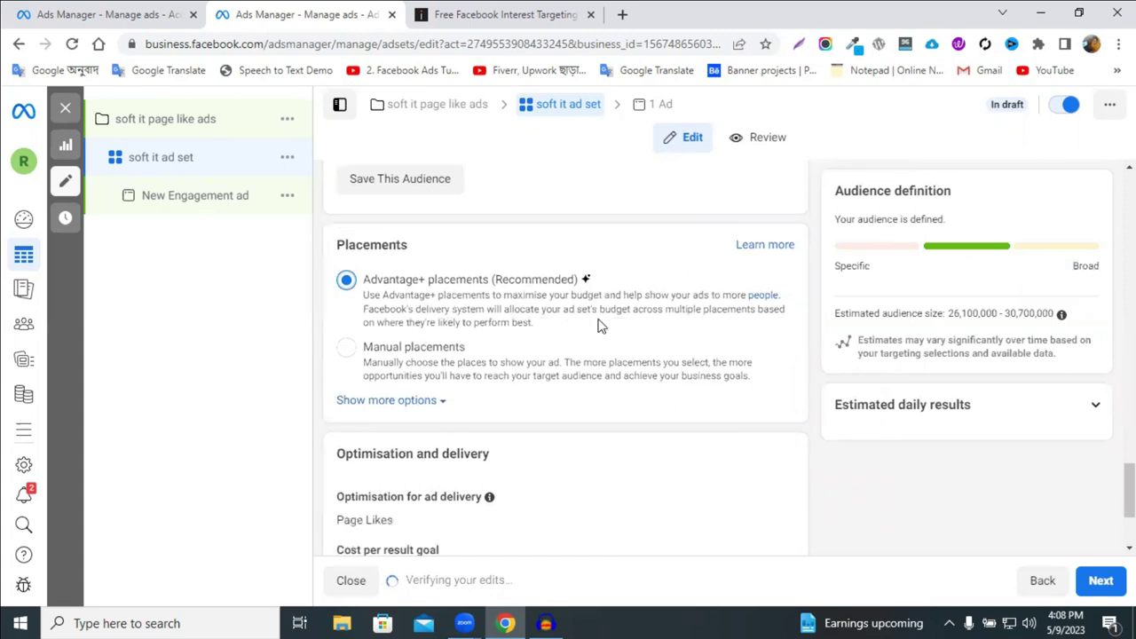
pyautogui.scroll(-1, 648, 474)
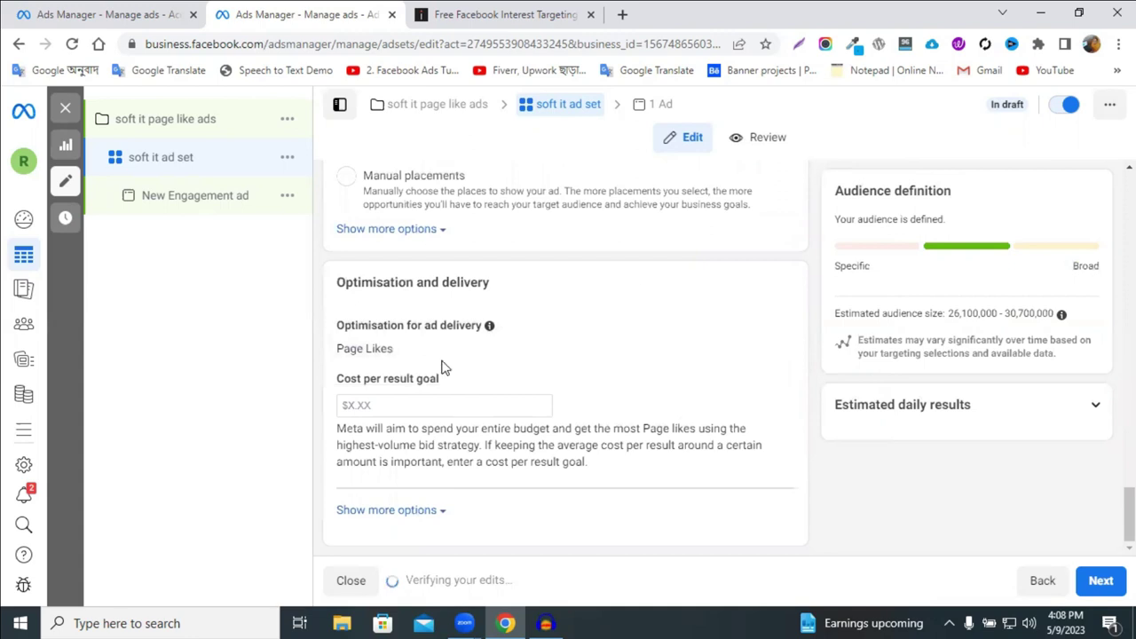
pyautogui.scroll(2, 444, 369)
pyautogui.scroll(10, 444, 368)
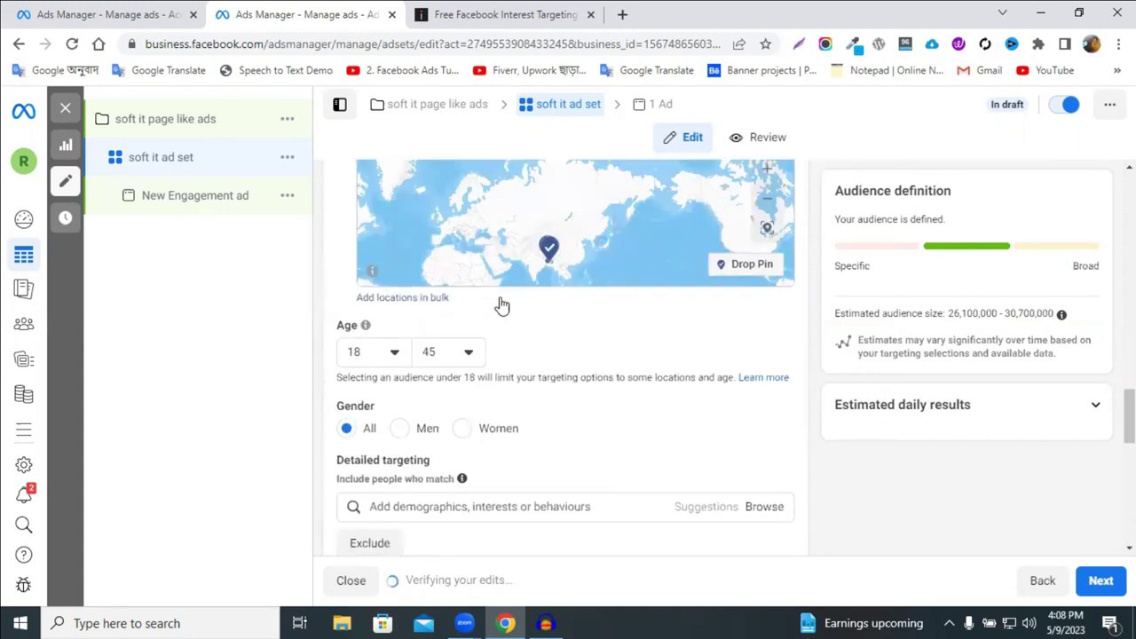
pyautogui.scroll(1, 500, 303)
pyautogui.scroll(5, 500, 304)
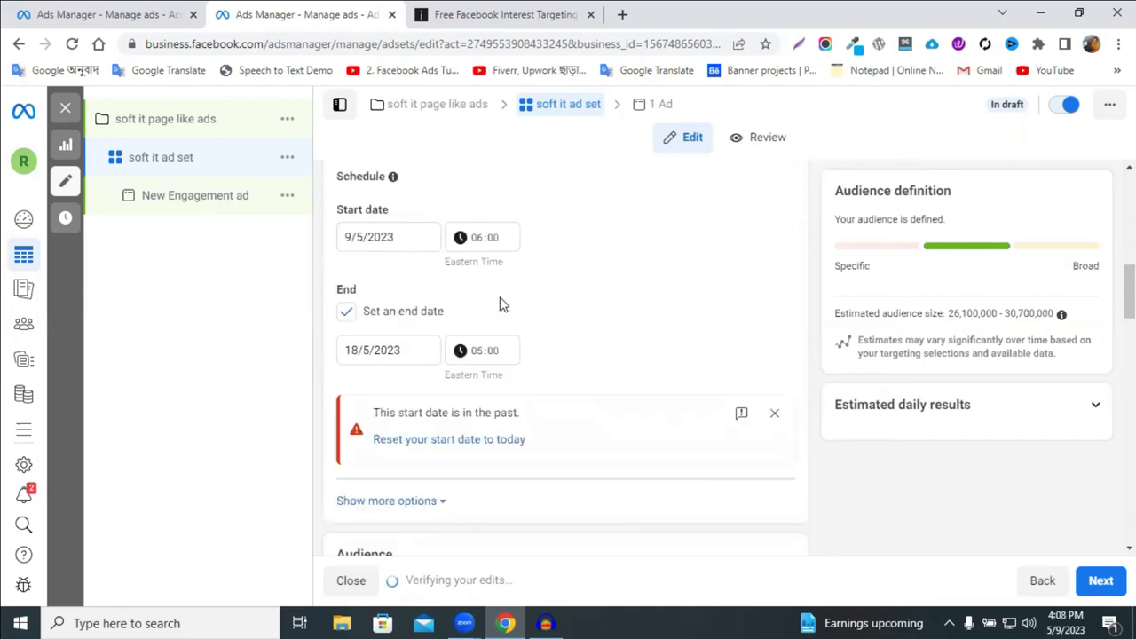
pyautogui.scroll(2, 776, 542)
pyautogui.scroll(-3, 734, 488)
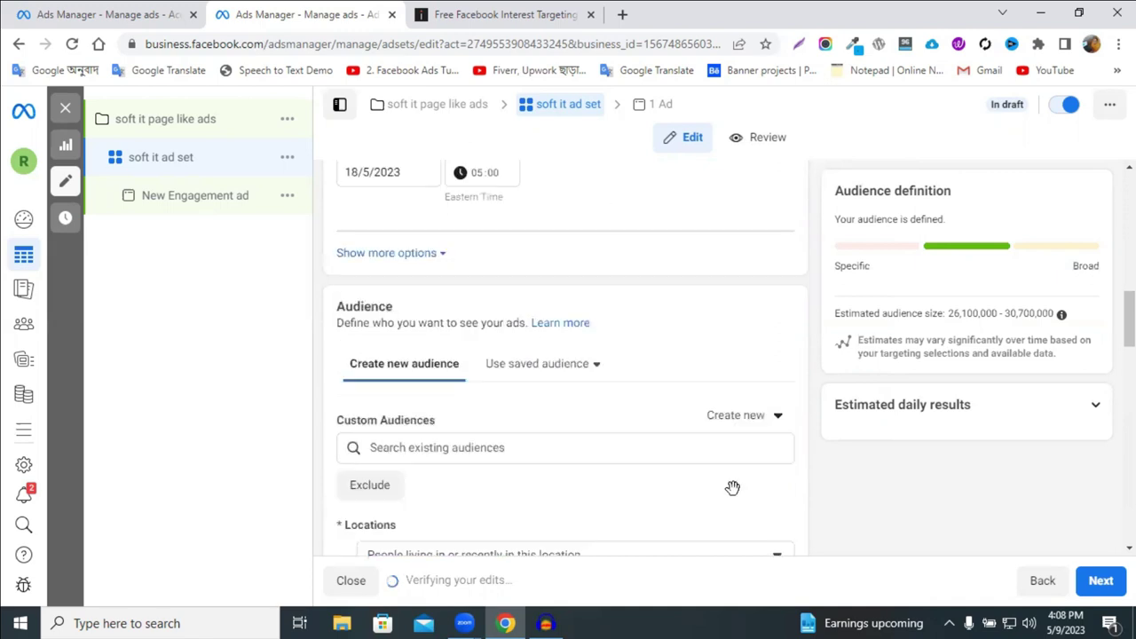
pyautogui.scroll(-10, 734, 495)
pyautogui.click(1094, 580)
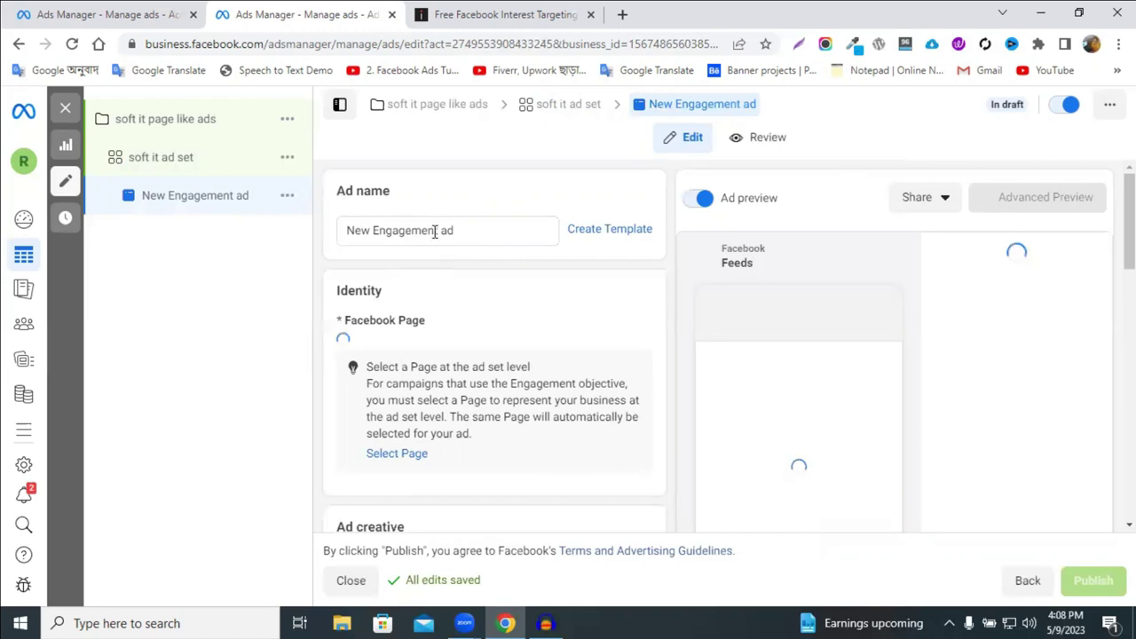
# Rename the ad as "Facebook ad".
pyautogui.moveTo(438, 229); pyautogui.dragTo(304, 234)
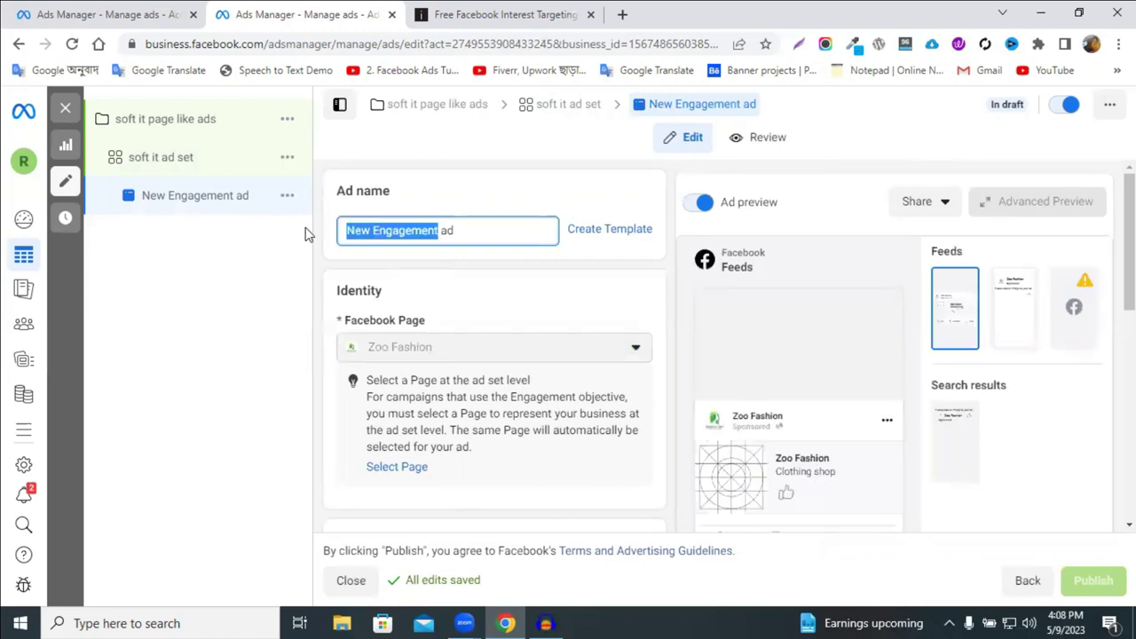
pyautogui.write('facebook')
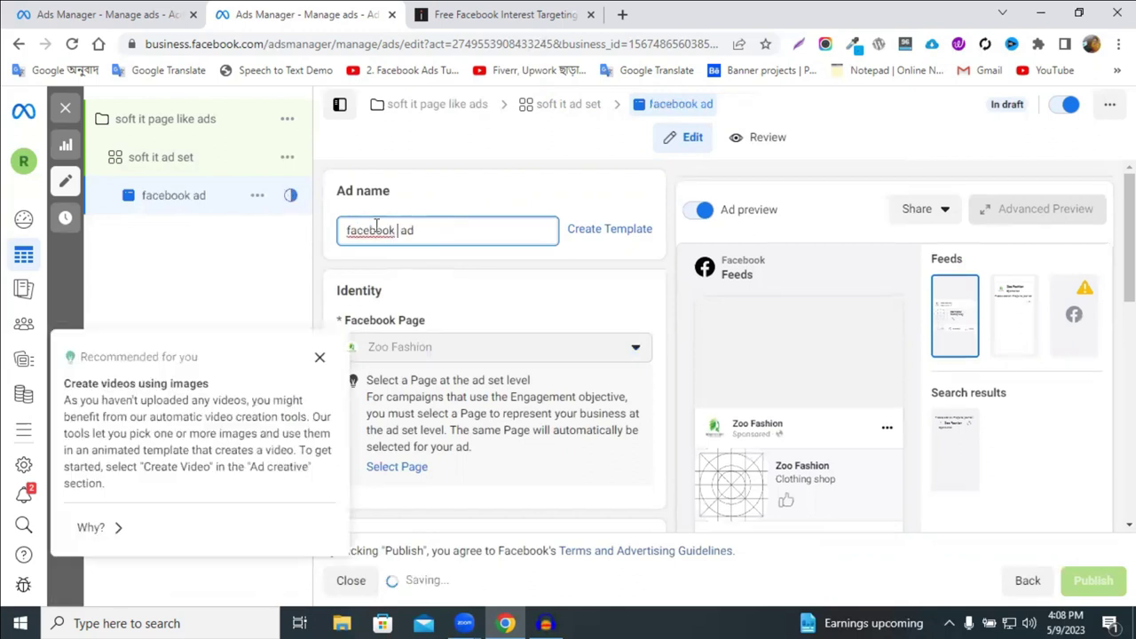
pyautogui.press('Left')
pyautogui.press('Left')
pyautogui.press('Left')
pyautogui.press('Home')
pyautogui.press('Delete')
pyautogui.write('F')
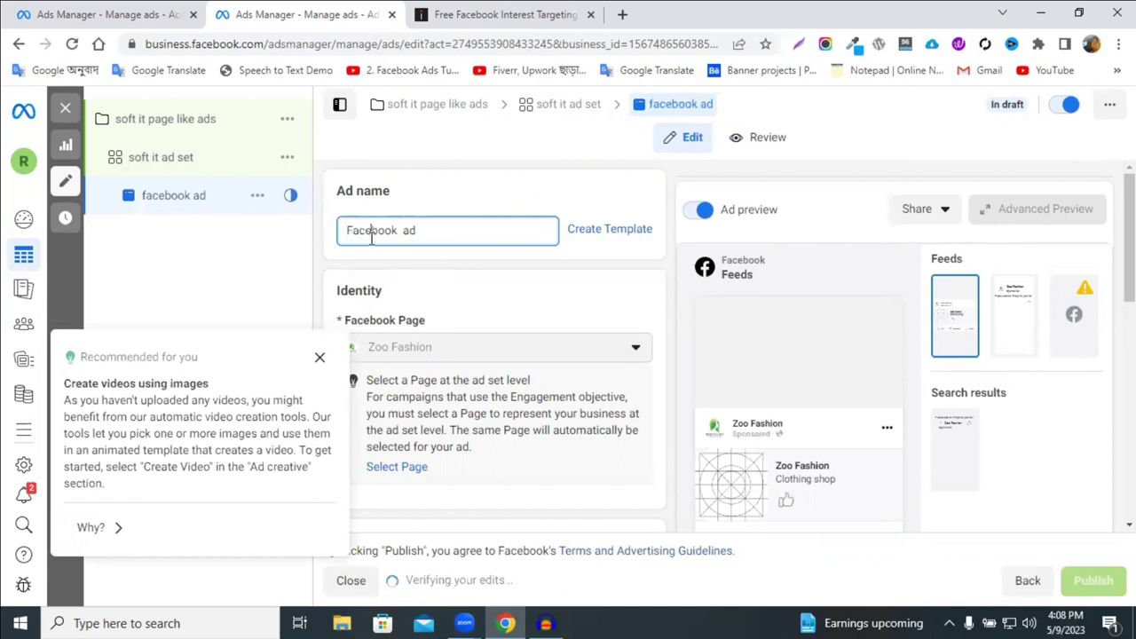
# Rename the ad as "soft it ad" and dismiss the recommendation about creating videos using images.
pyautogui.hotkey('ctrl', 'a')
pyautogui.write('sad')
pyautogui.write('oft ')
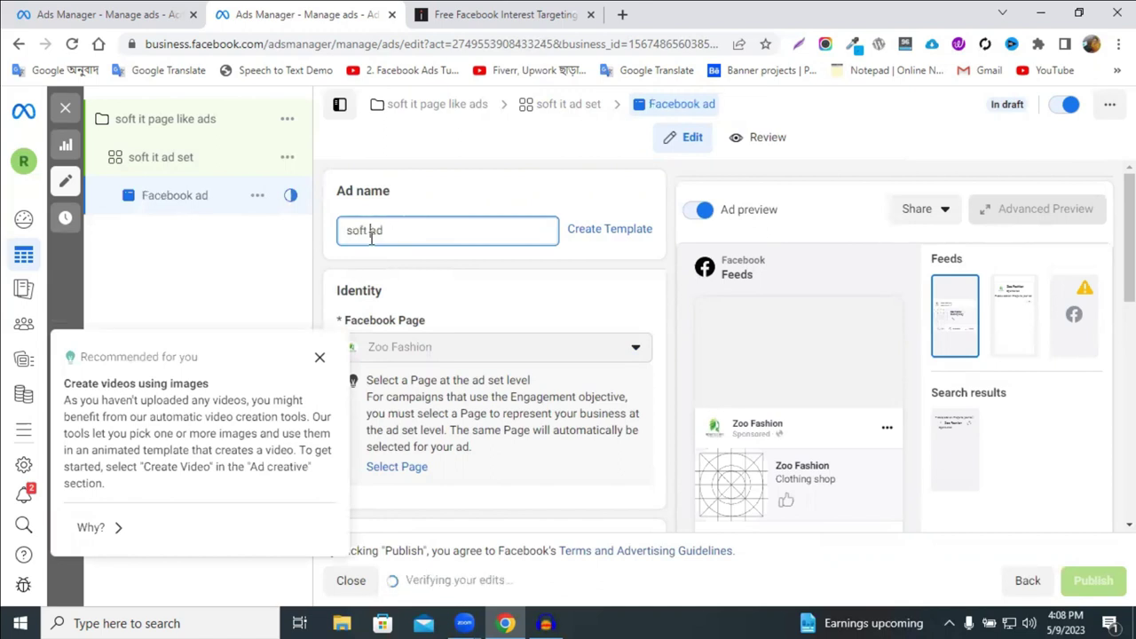
pyautogui.write('it')
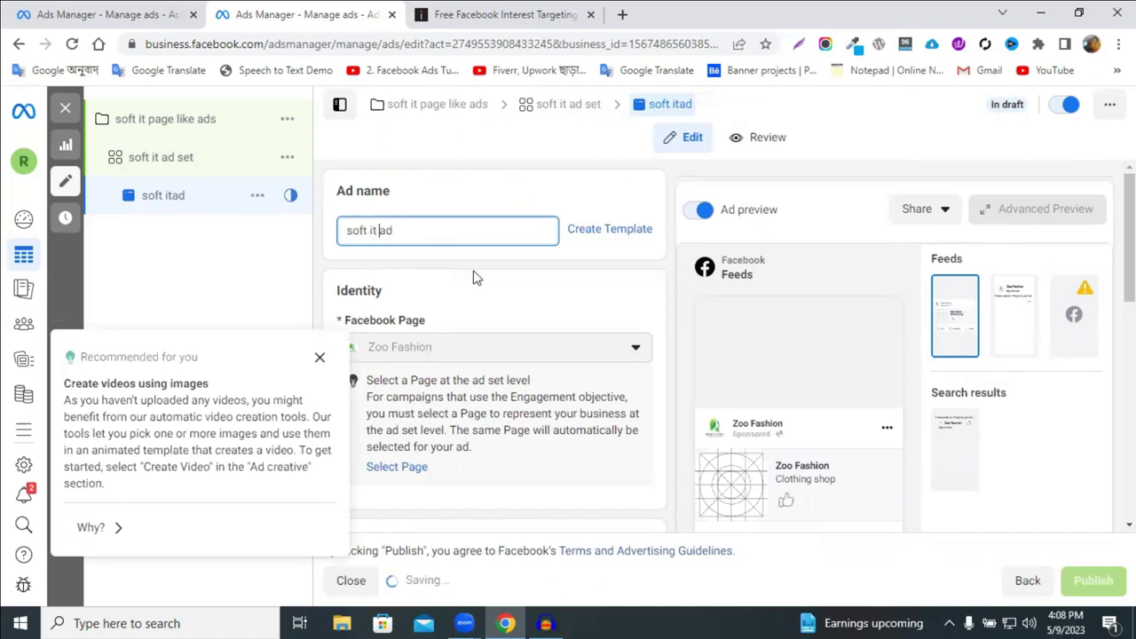
pyautogui.click(625, 135)
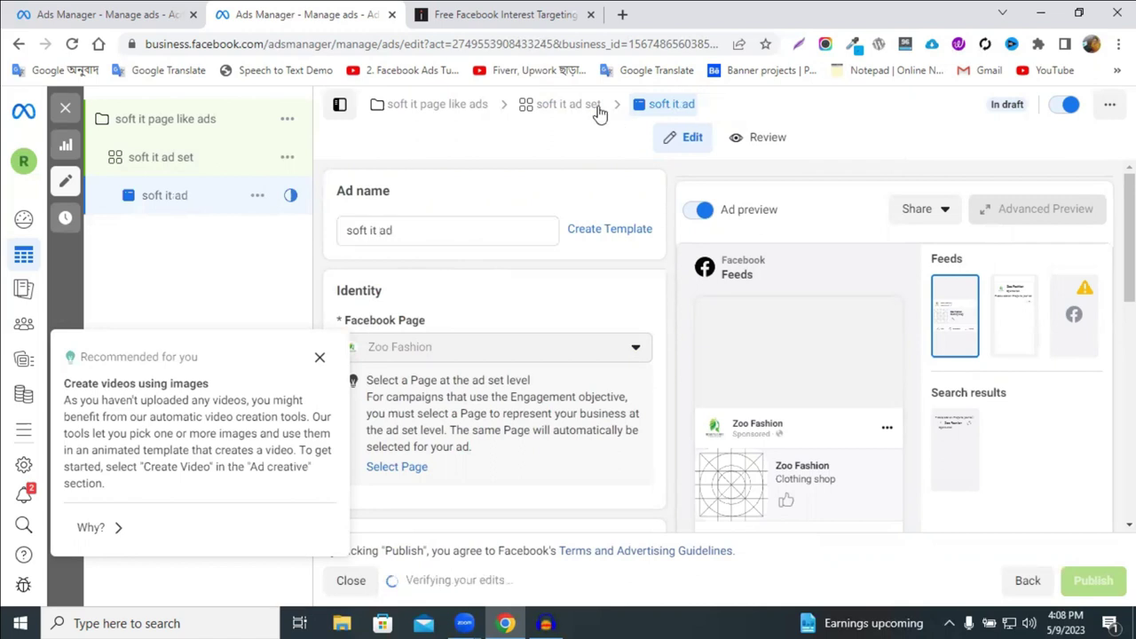
pyautogui.click(320, 362)
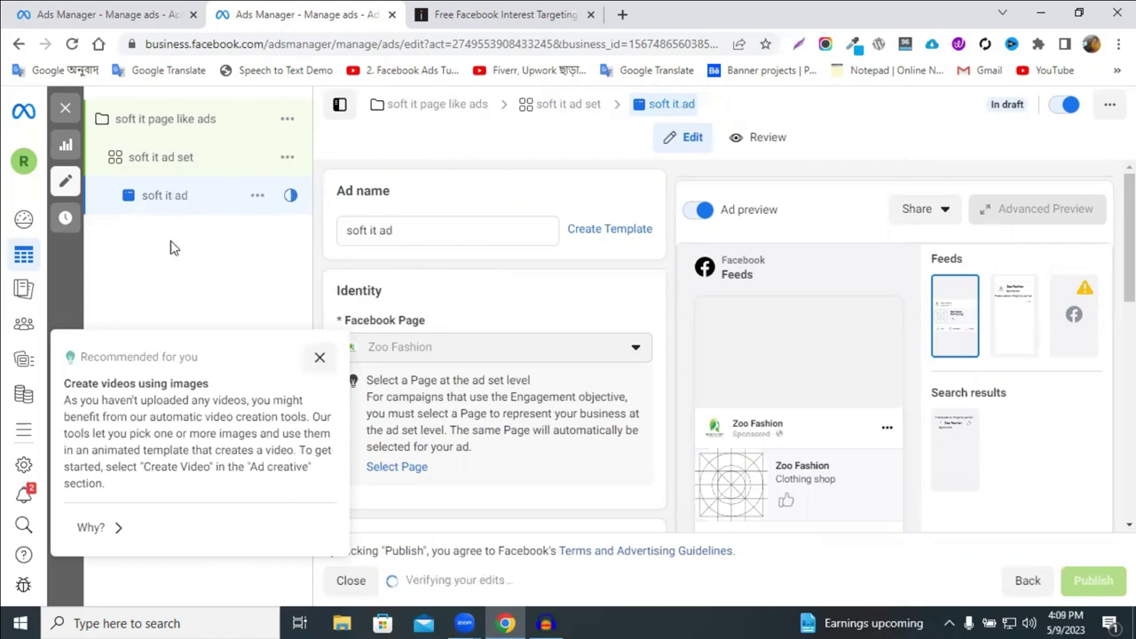
# Upload the New Life logo image from the Downloads folder as media for the ad creative.
pyautogui.scroll(-2, 465, 206)
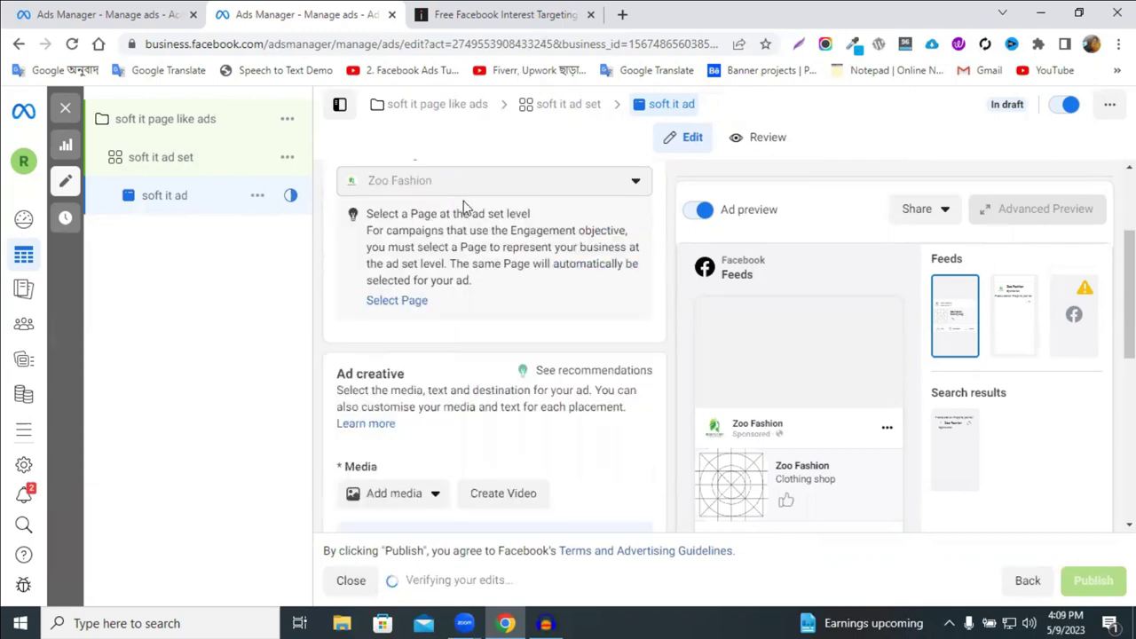
pyautogui.scroll(-2, 423, 385)
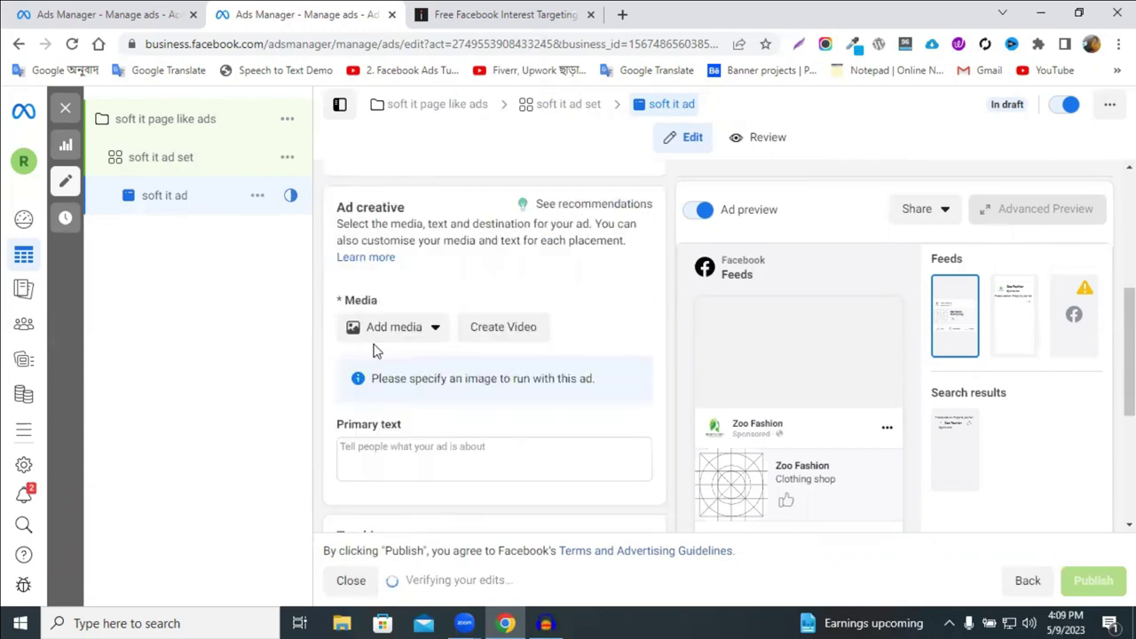
pyautogui.click(401, 332)
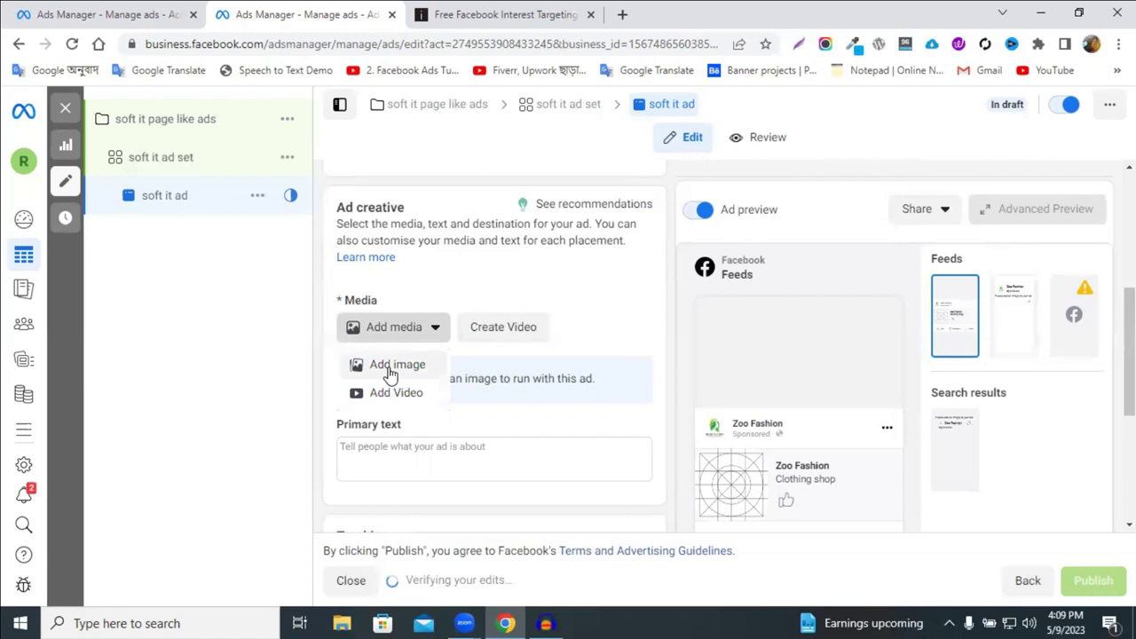
pyautogui.click(391, 371)
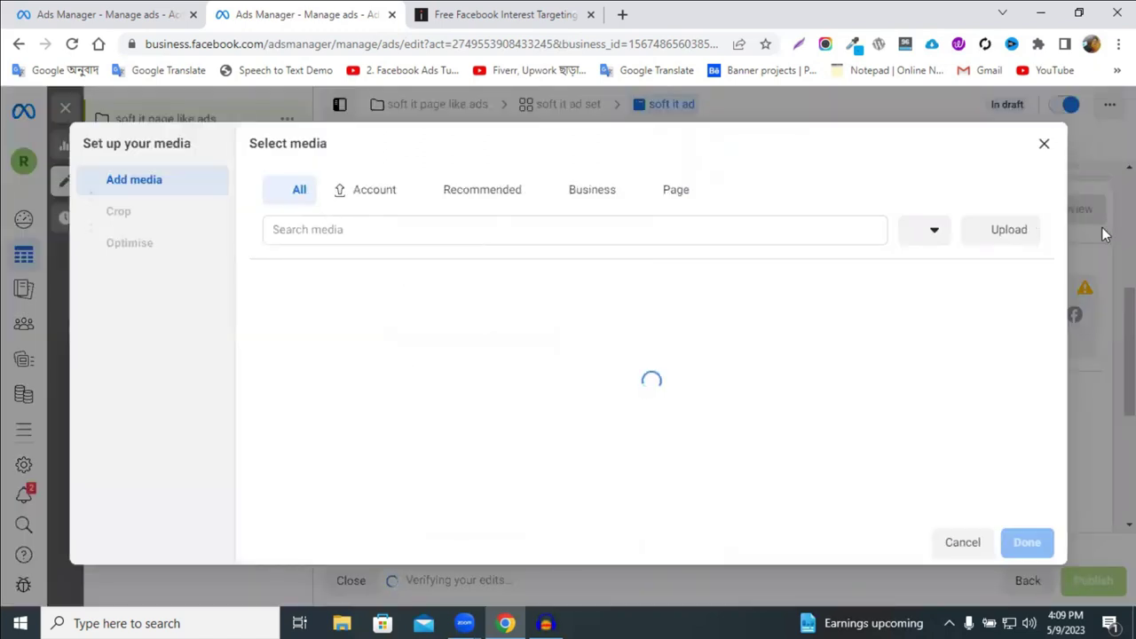
pyautogui.click(1007, 233)
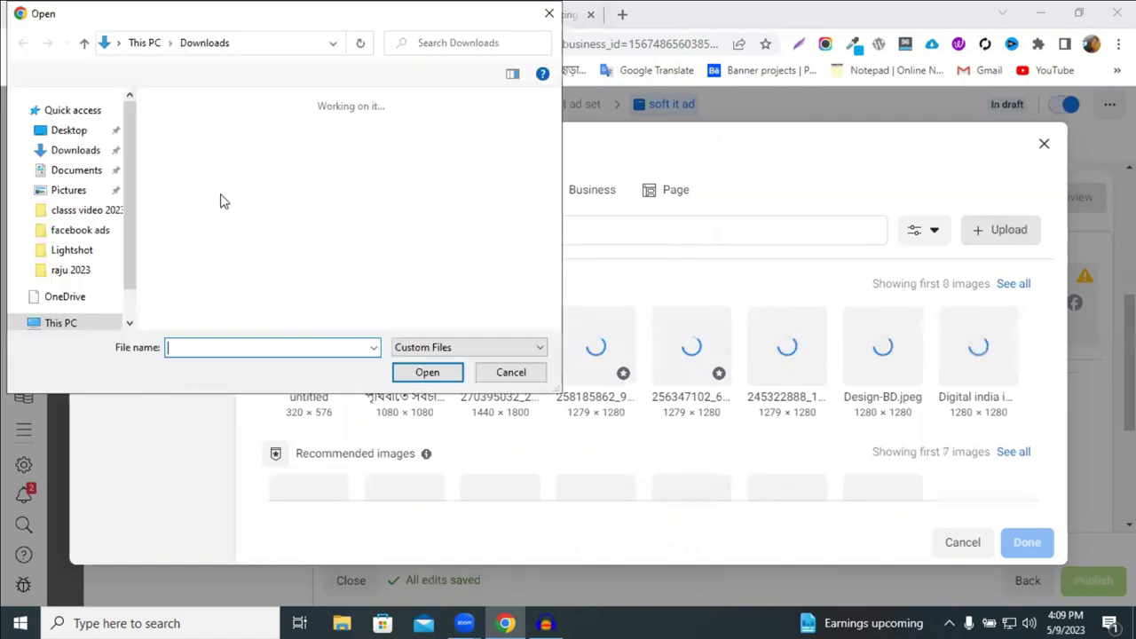
pyautogui.click(190, 170)
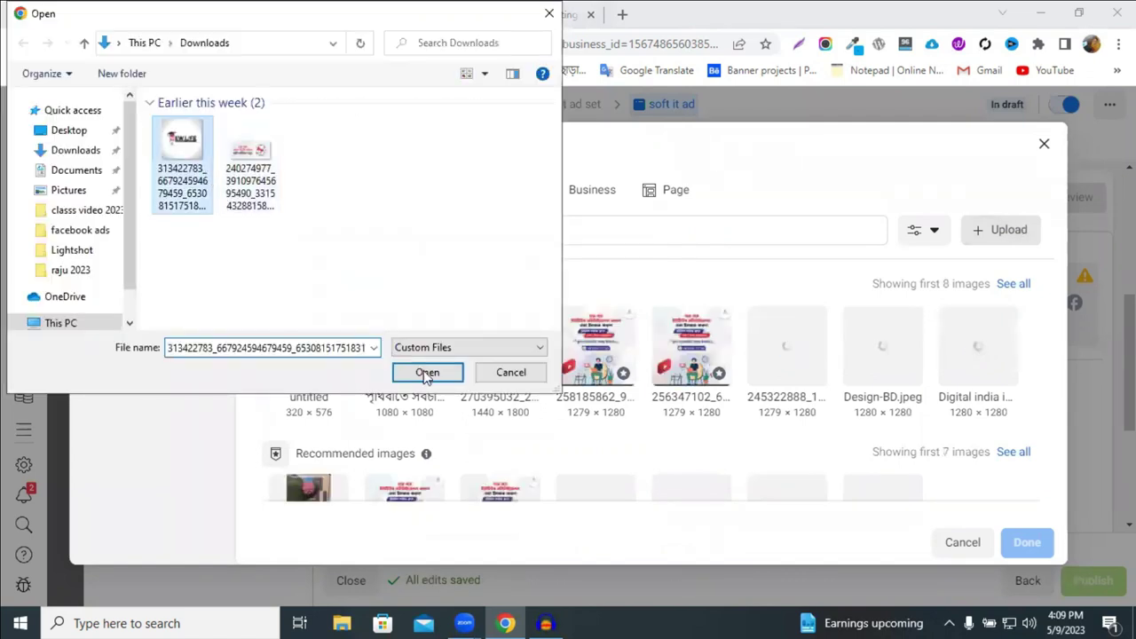
pyautogui.click(426, 373)
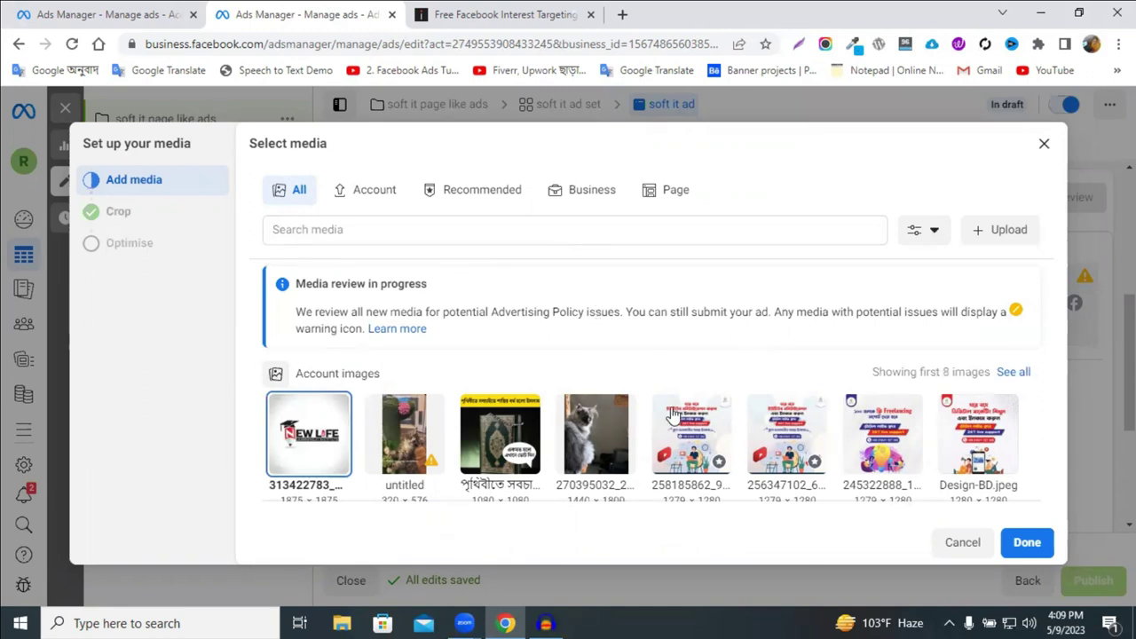
# Use the account image "পৃথিবীতে সবচাইতে শান্তির ধর্ম হলো ইসলাম.png" as the ad's media instead, and dismiss the text options recommendation.
pyautogui.scroll(-1, 674, 417)
pyautogui.scroll(1, 920, 417)
pyautogui.click(509, 450)
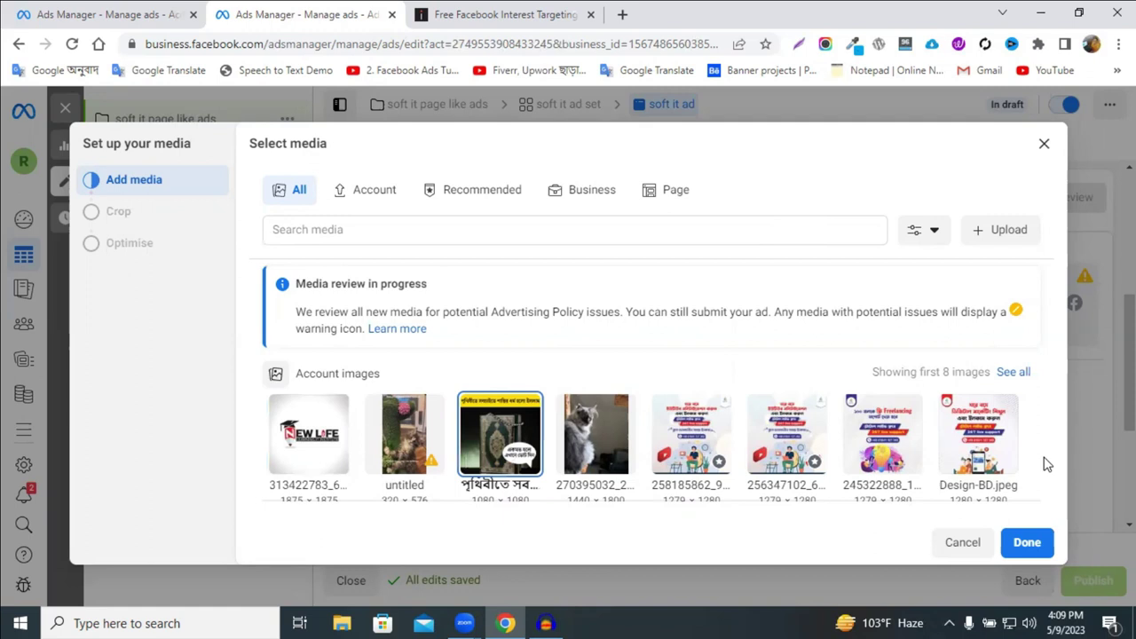
pyautogui.click(1027, 543)
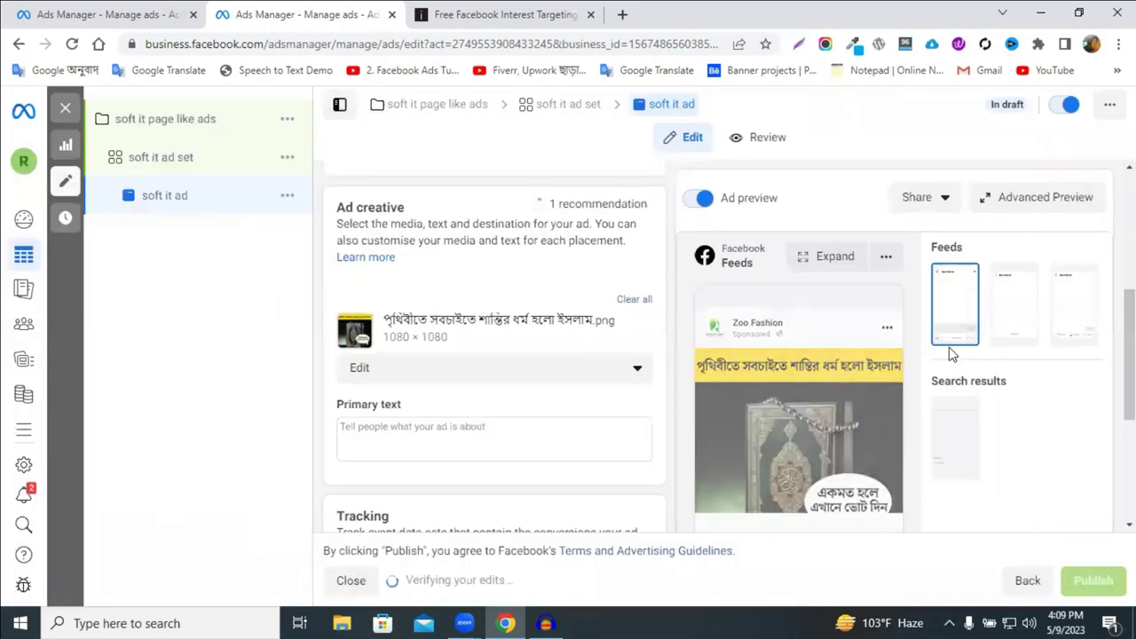
pyautogui.scroll(-3, 848, 414)
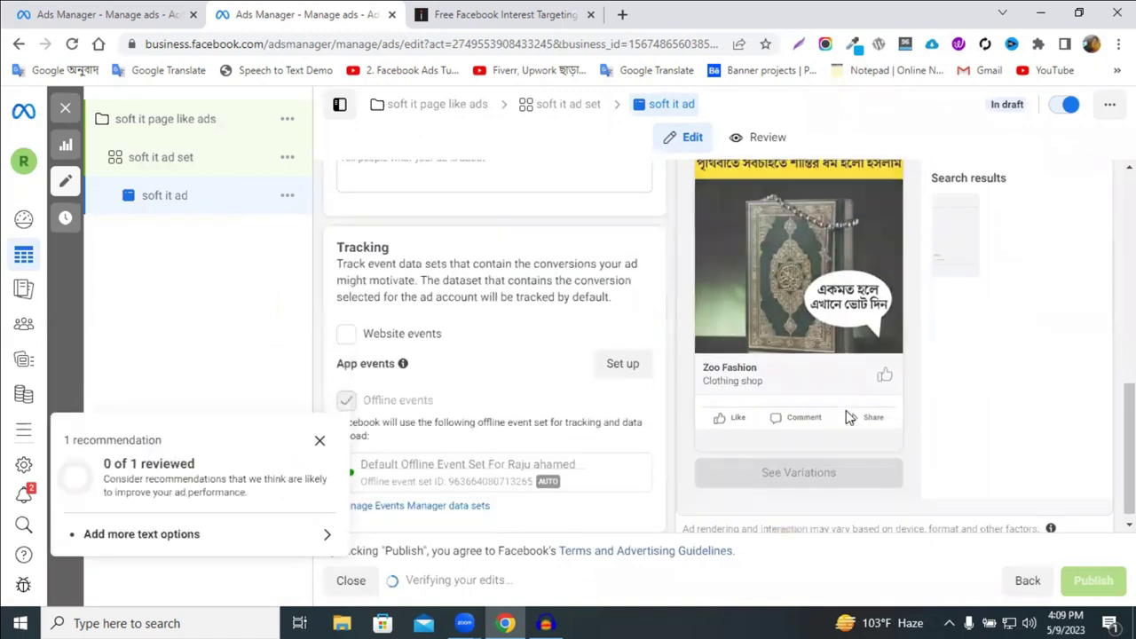
pyautogui.scroll(-2, 833, 355)
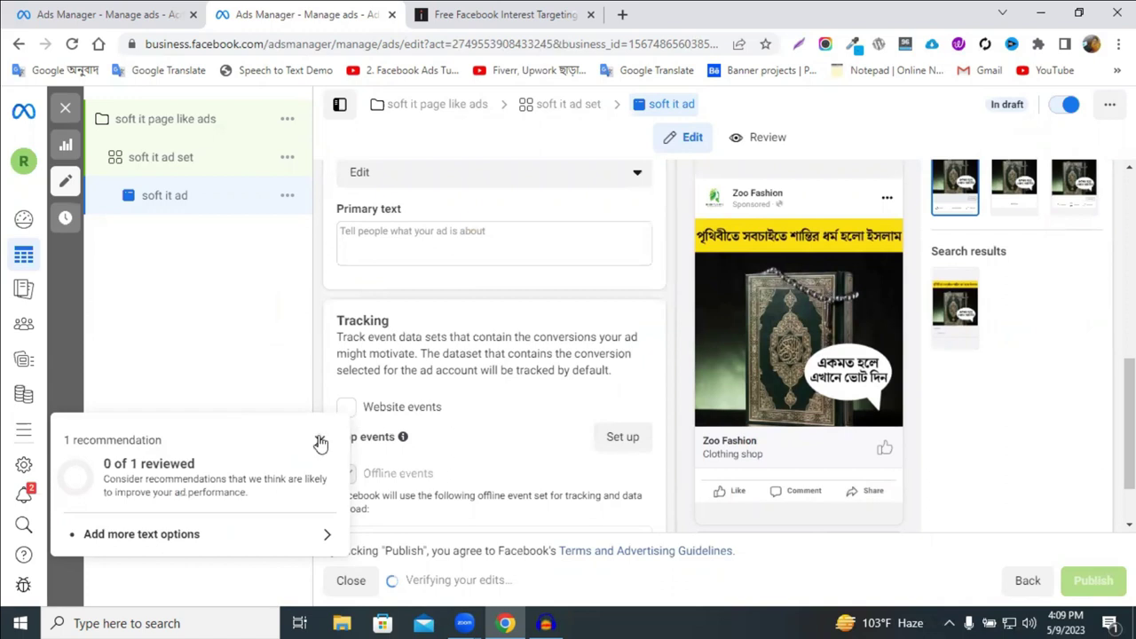
pyautogui.click(320, 441)
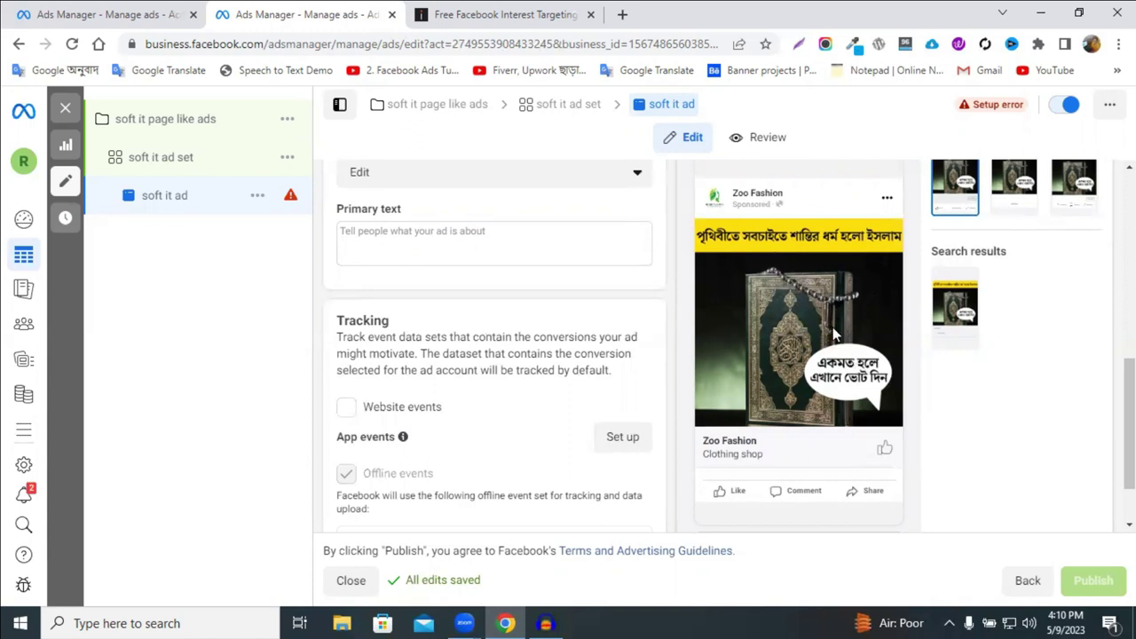
# Check the ad preview and enter the sample primary text "n,bahjhdtgdtasdft".
pyautogui.scroll(-5, 804, 323)
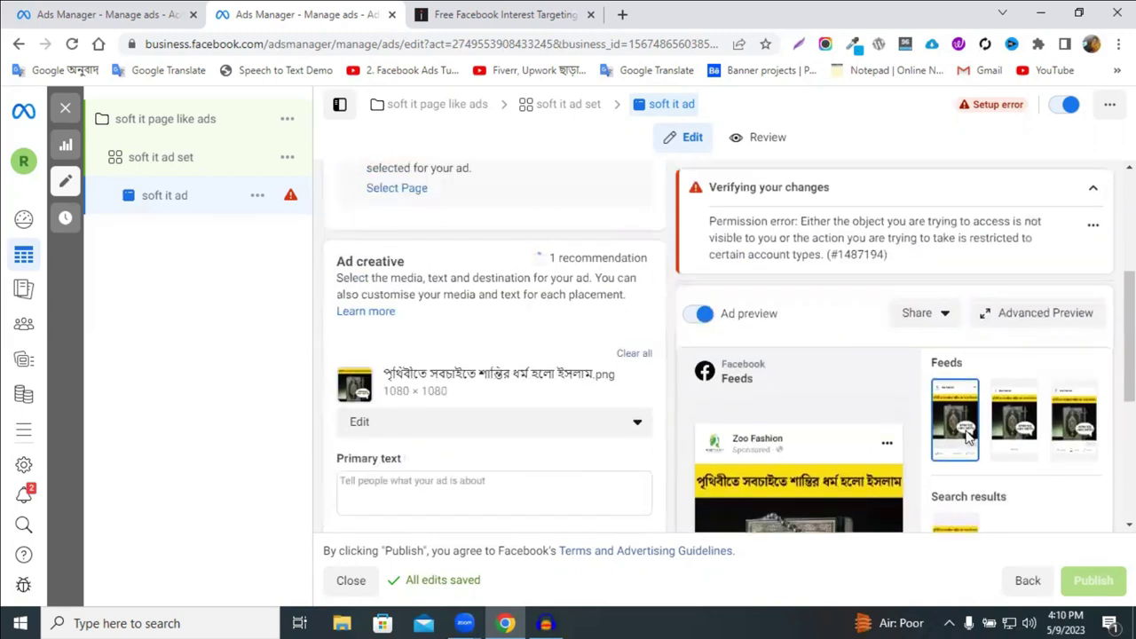
pyautogui.scroll(-3, 750, 458)
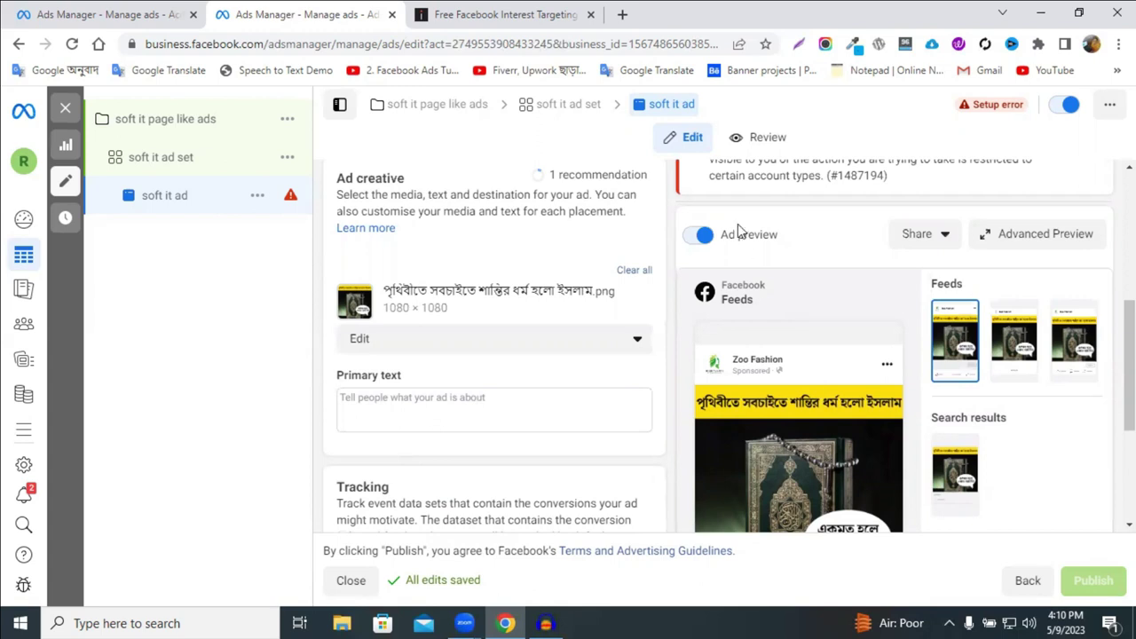
pyautogui.scroll(-3, 929, 353)
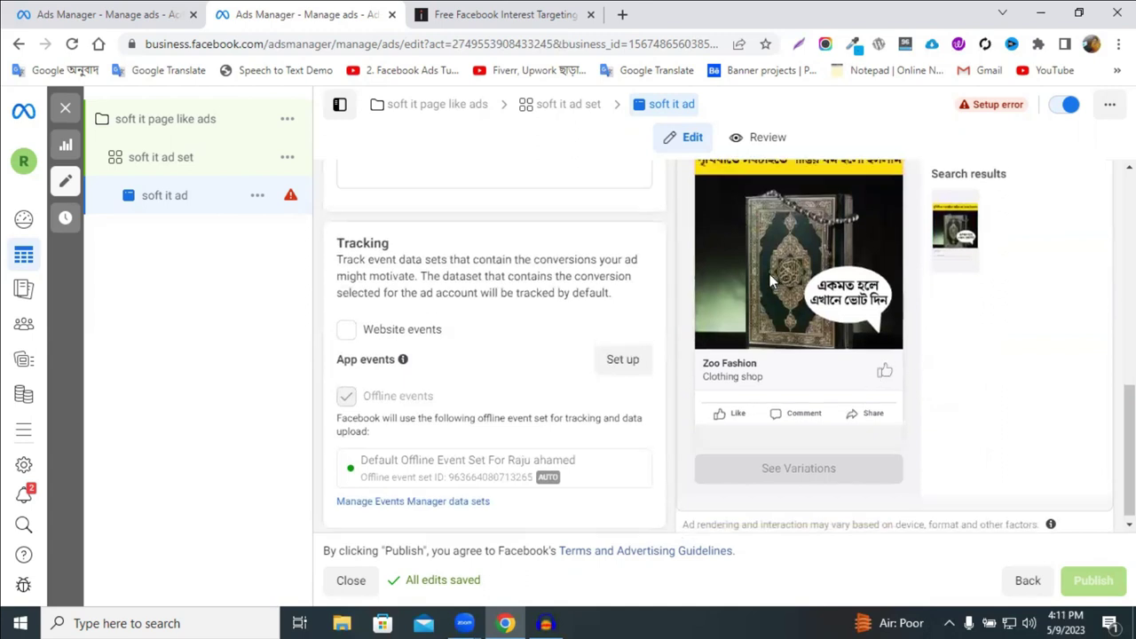
pyautogui.scroll(1, 737, 235)
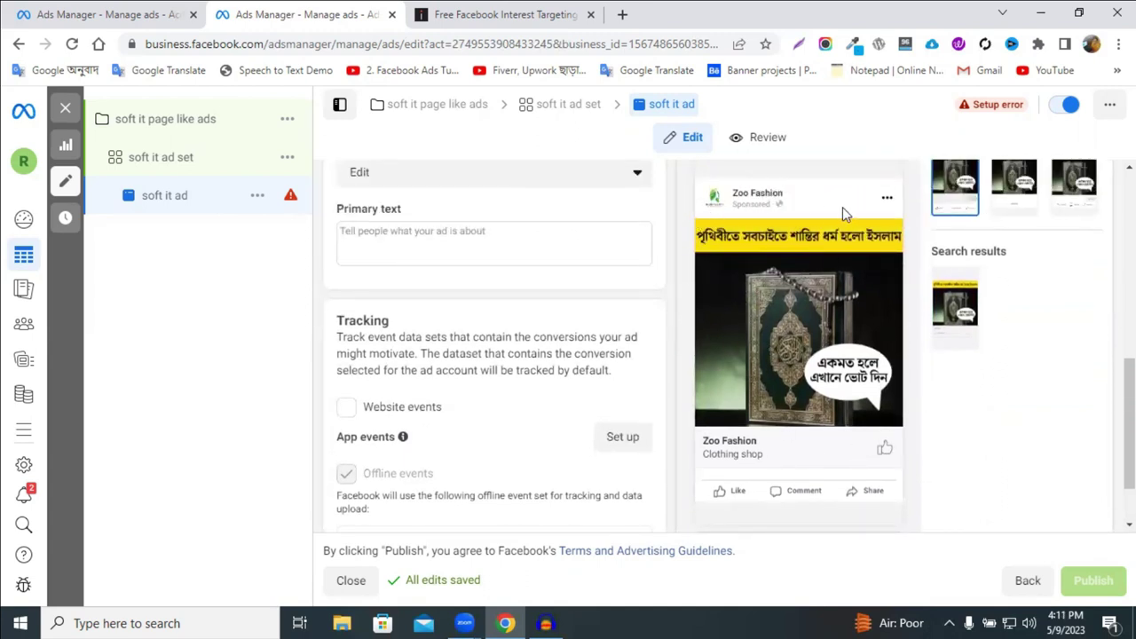
pyautogui.click(405, 231)
pyautogui.write('n,bahjhdtgdtasdft')
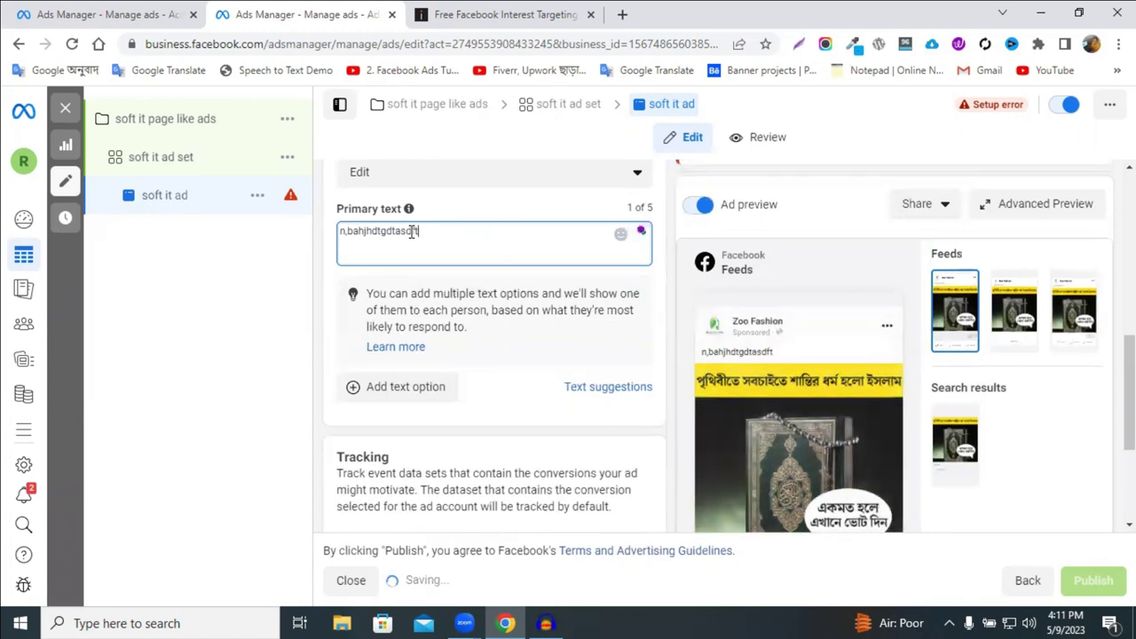
# Clear the sample primary text from the ad creative, leaving the field empty.
pyautogui.hotkey('ctrl', 'a')
pyautogui.press('BackSpace')
pyautogui.moveTo(409, 213)
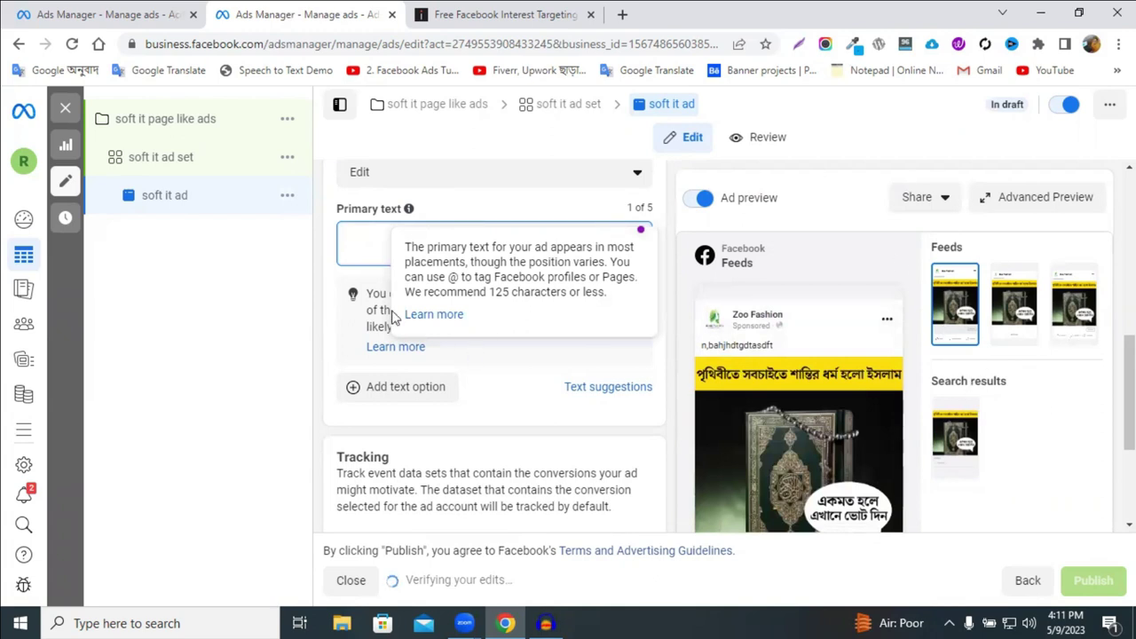
pyautogui.click(357, 246)
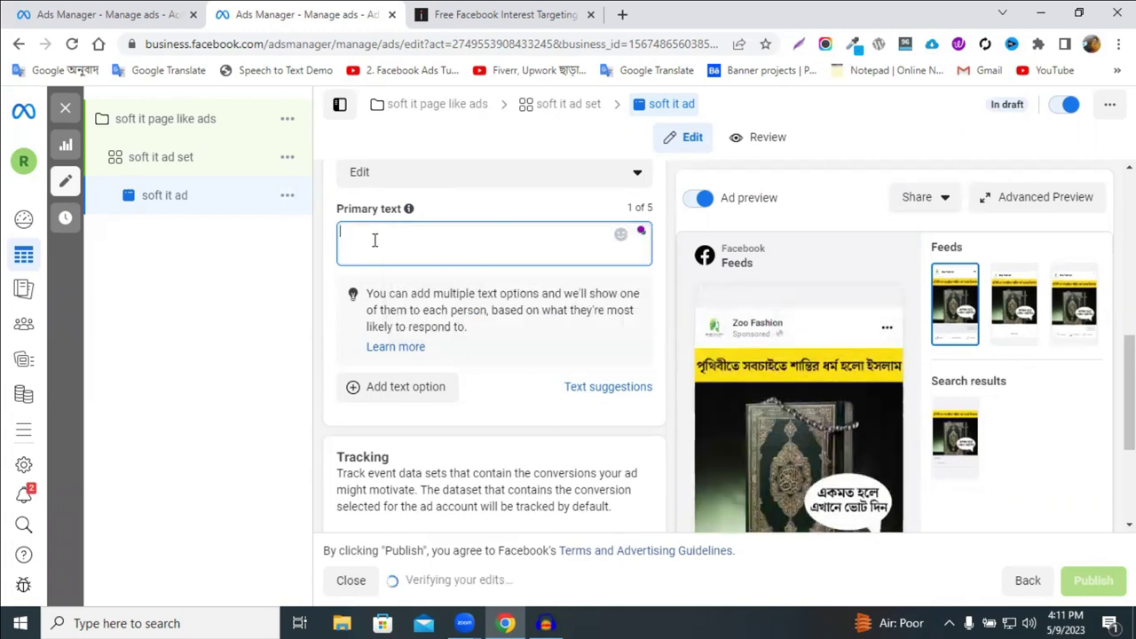
# Close the Free Facebook Interest Targeting browser tab and try to publish the ad.
pyautogui.scroll(-3, 399, 248)
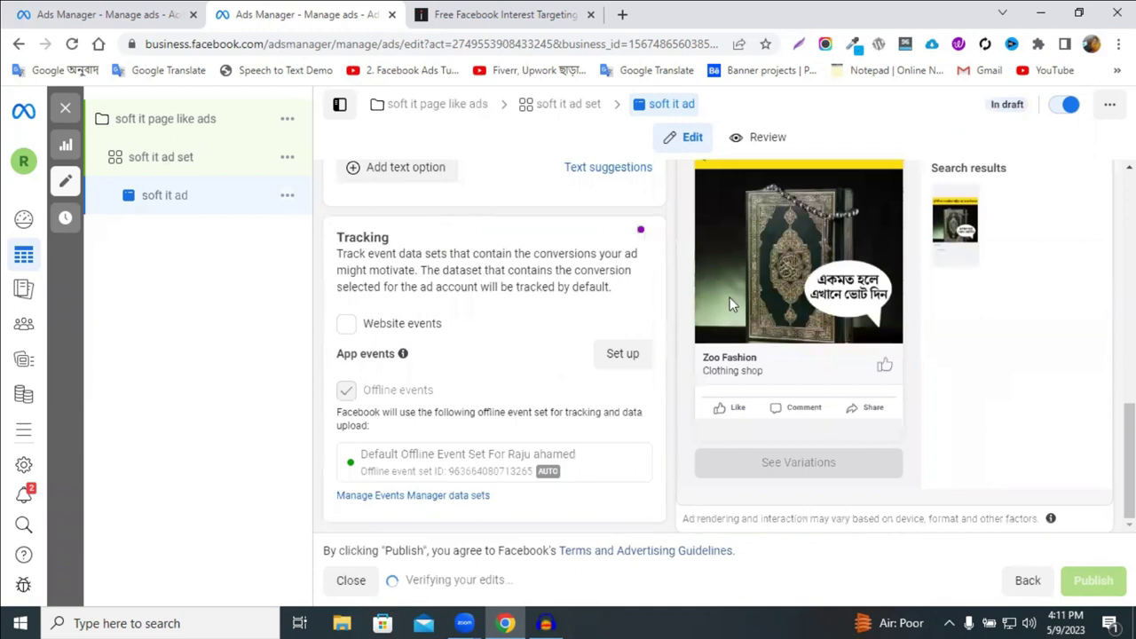
pyautogui.scroll(2, 488, 338)
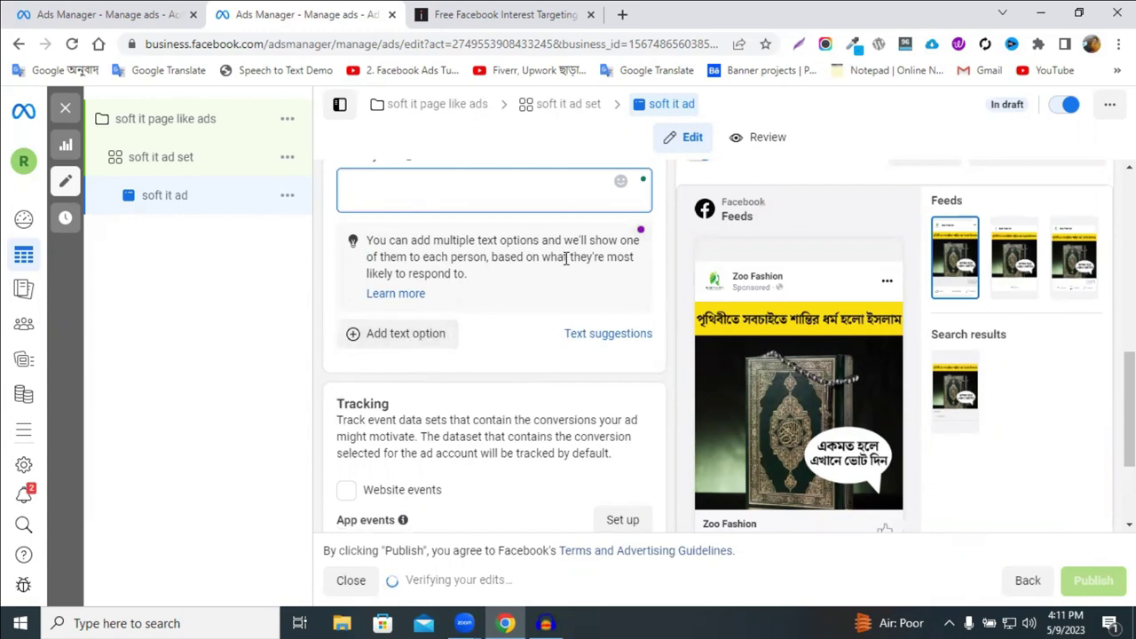
pyautogui.scroll(-2, 584, 356)
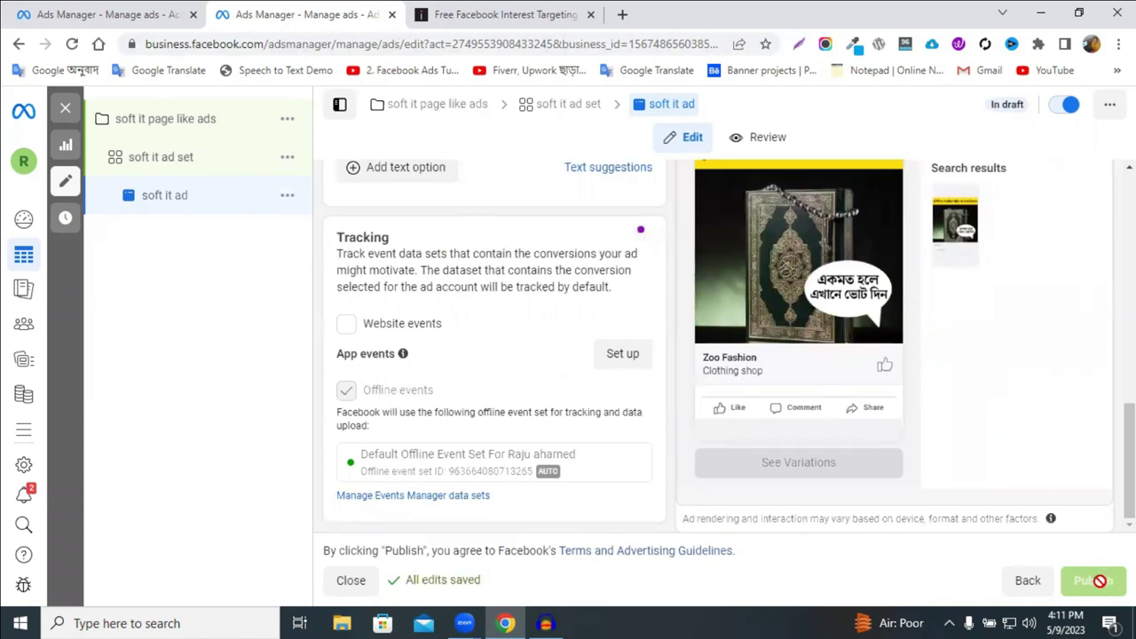
pyautogui.moveTo(1098, 579)
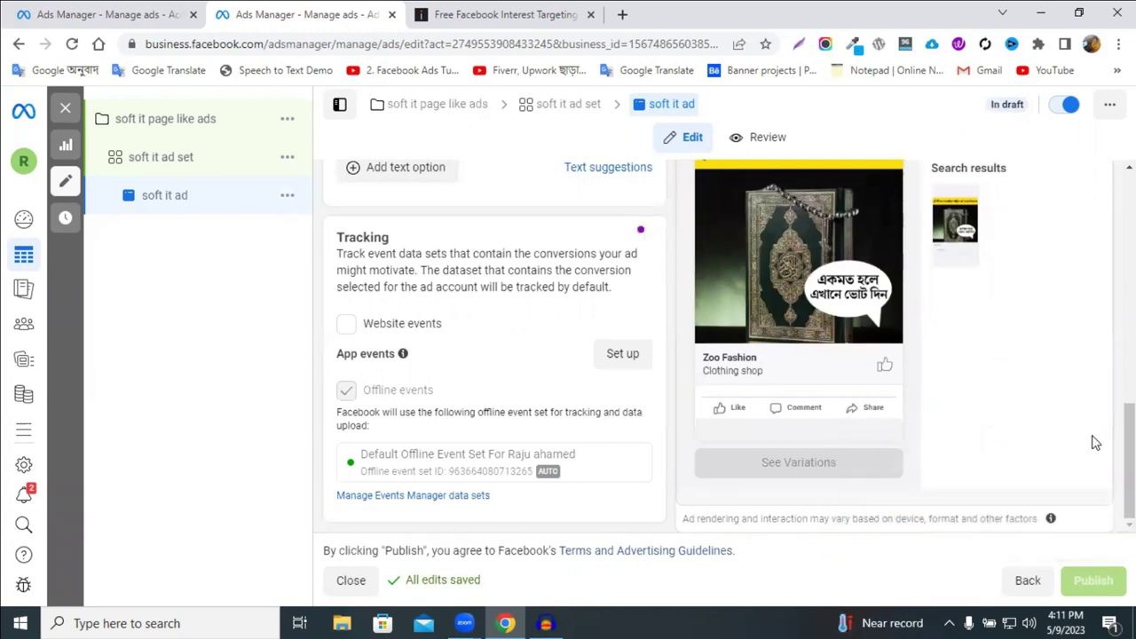
pyautogui.click(591, 15)
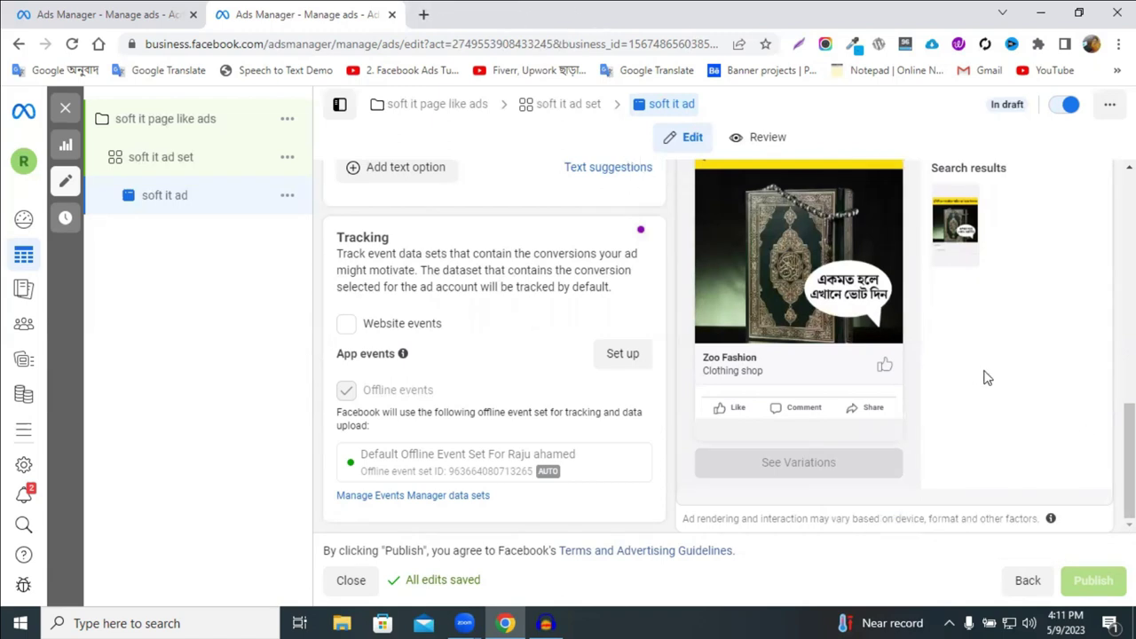
pyautogui.click(1087, 581)
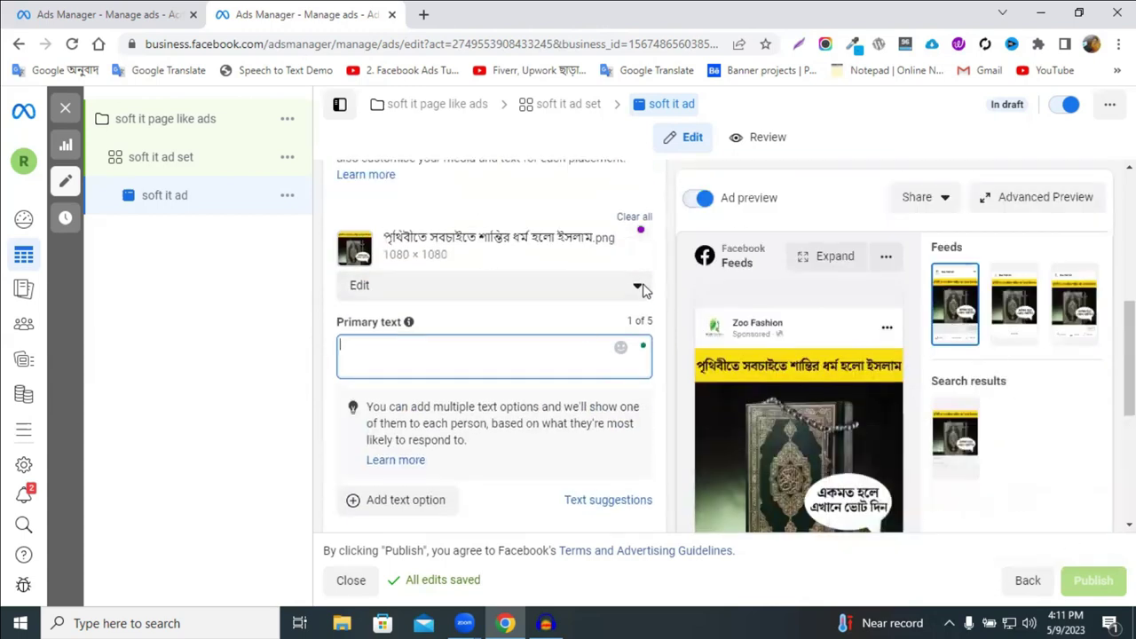
# Review the ad's name, Facebook Page identity, creative and tracking settings together with its Facebook feed preview.
pyautogui.scroll(1, 633, 290)
pyautogui.scroll(4, 633, 290)
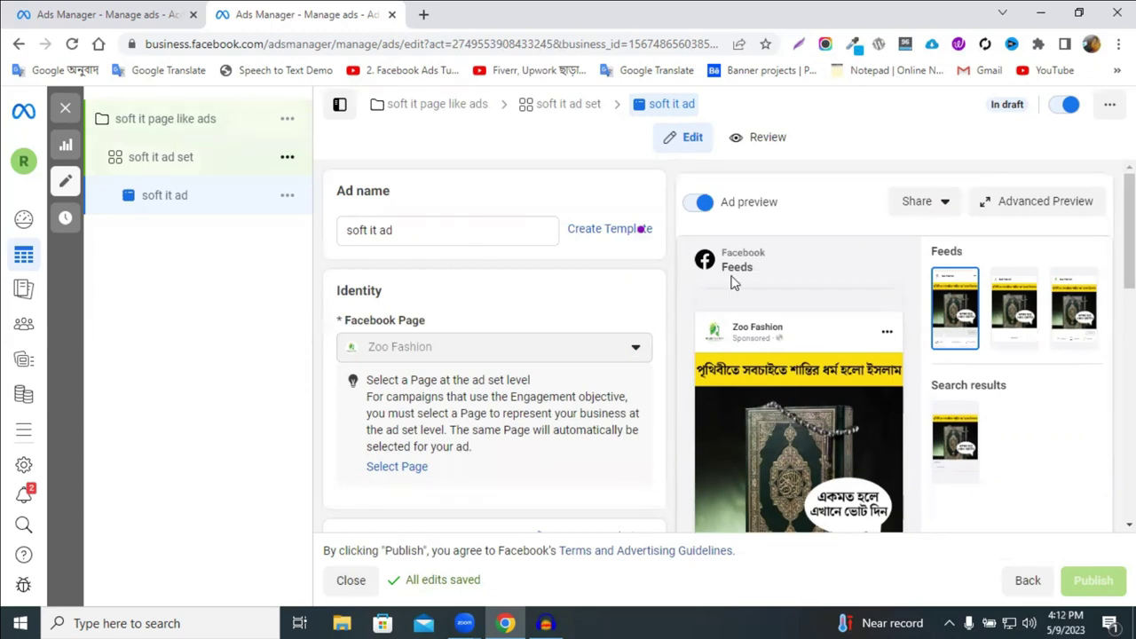
pyautogui.scroll(-5, 593, 355)
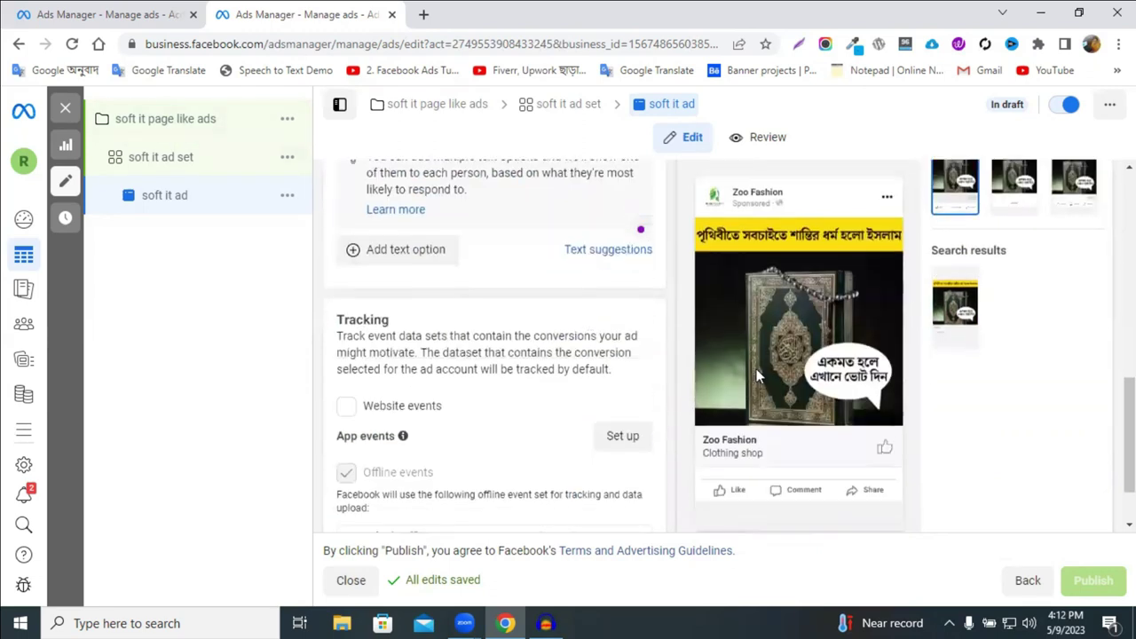
pyautogui.scroll(2, 734, 360)
pyautogui.scroll(5, 723, 355)
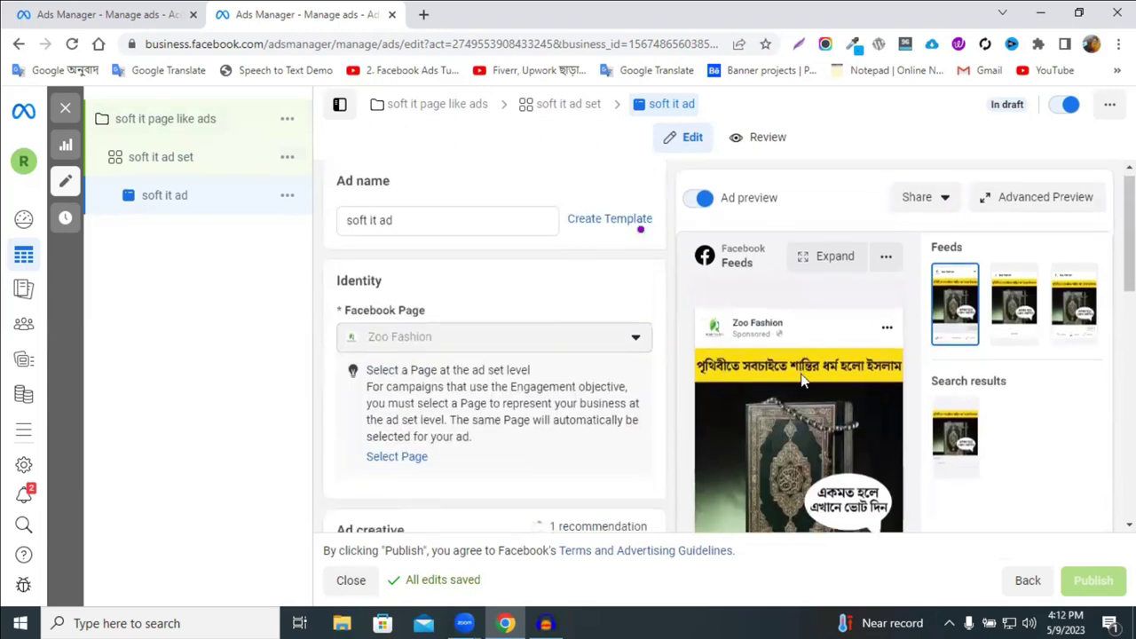
pyautogui.scroll(-5, 847, 369)
pyautogui.scroll(2, 822, 388)
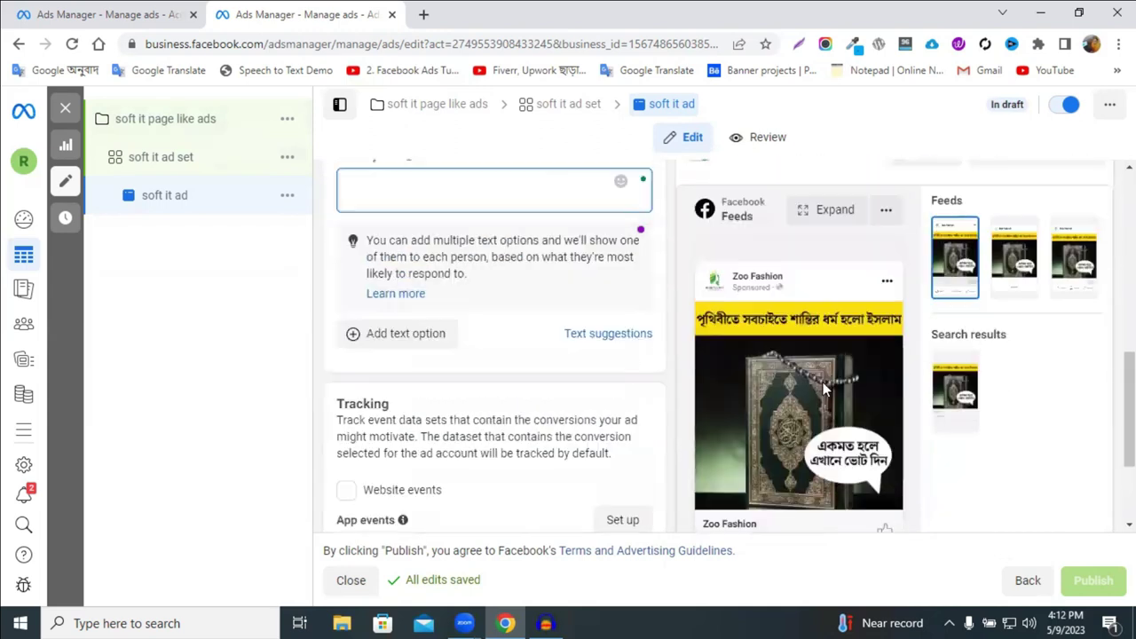
pyautogui.scroll(-2, 823, 388)
pyautogui.scroll(2, 824, 385)
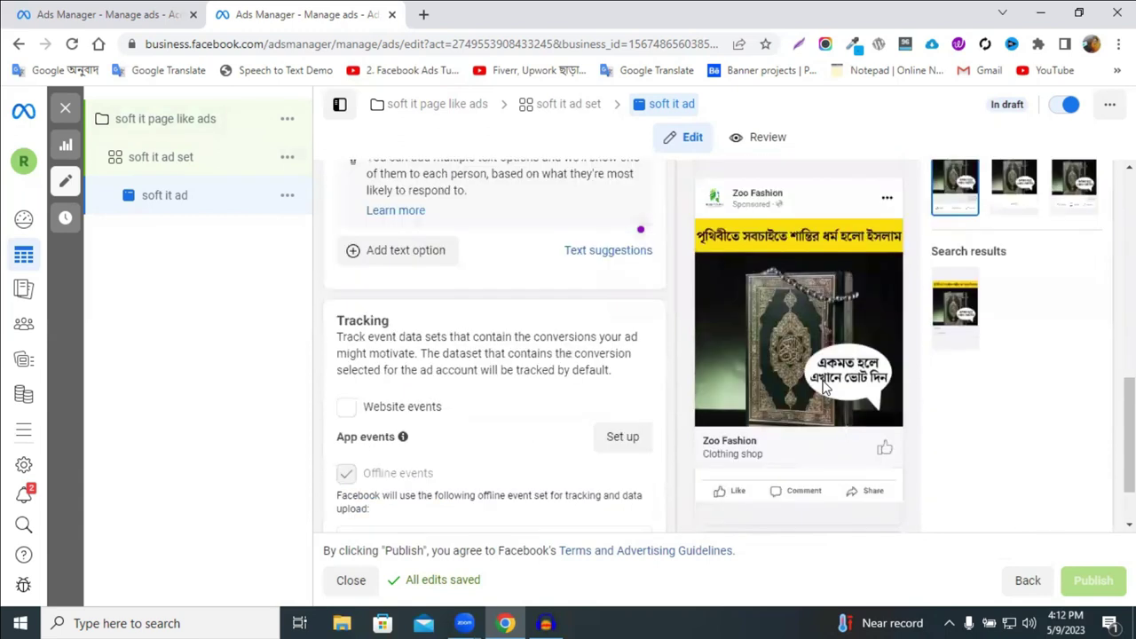
# Open the settings of the "soft it page like ads" campaign.
pyautogui.click(168, 117)
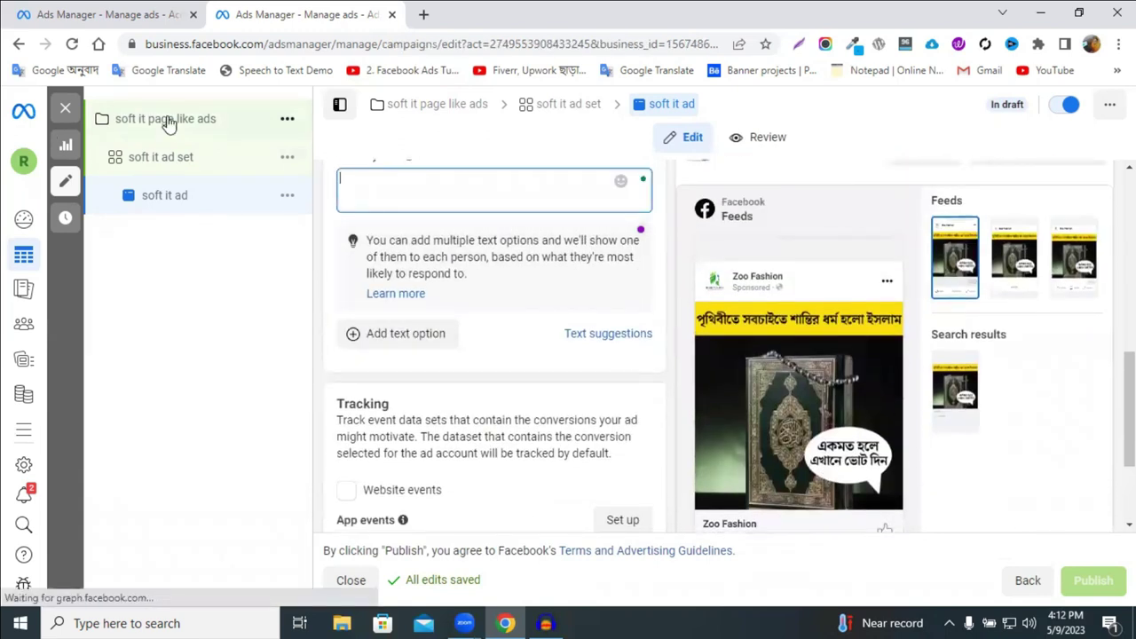